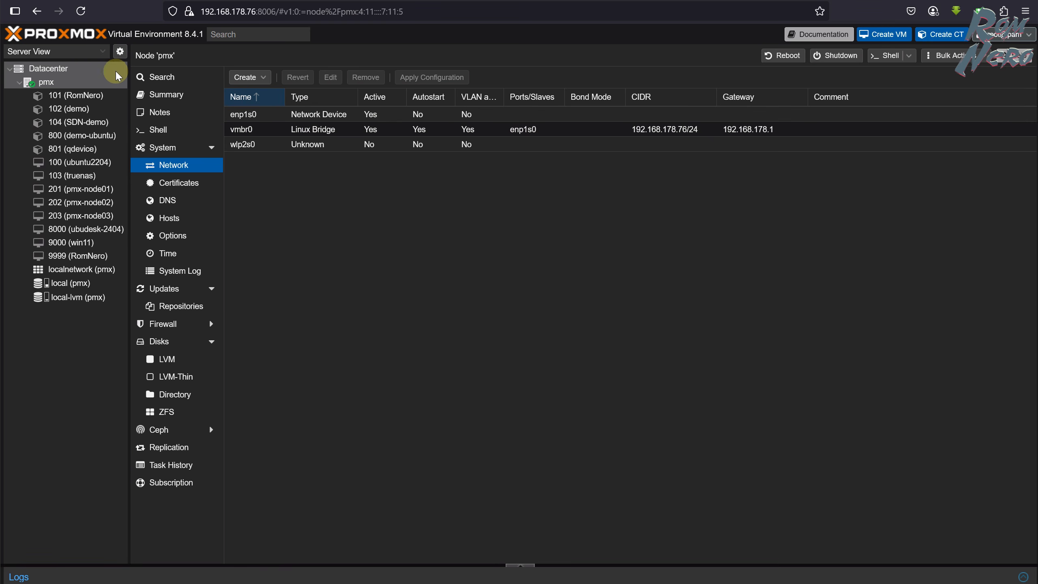
From Datacenter SDN status, open zone localnetwork on node pmx to see its VNet vmbr0
click(49, 68)
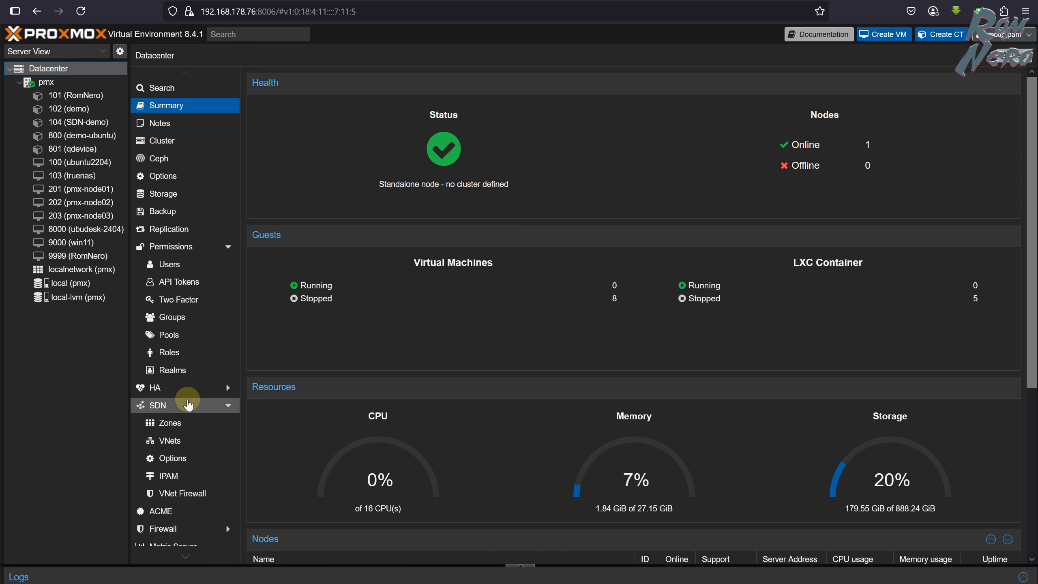
click(184, 407)
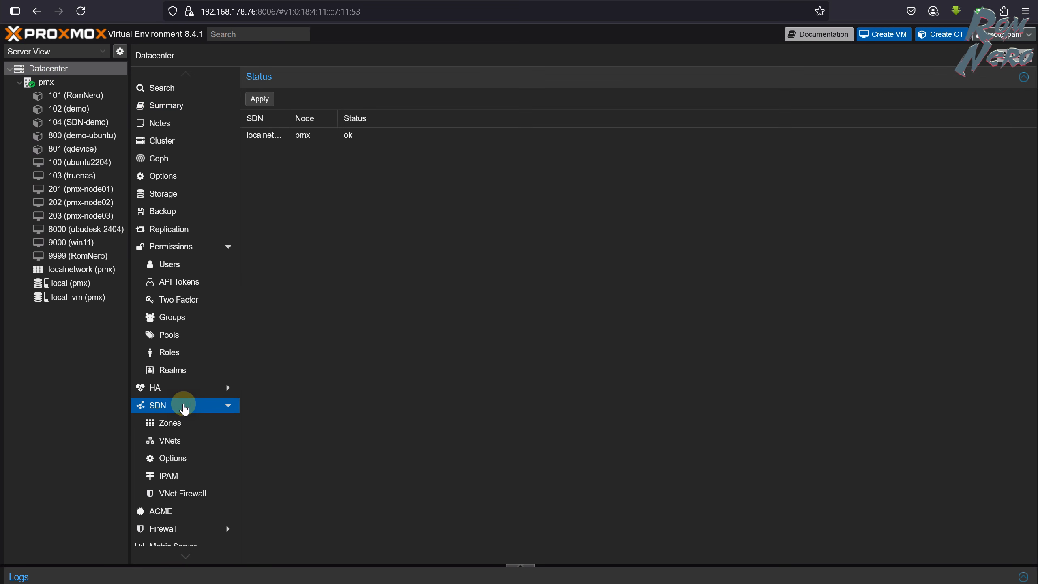
drag(290, 114, 347, 116)
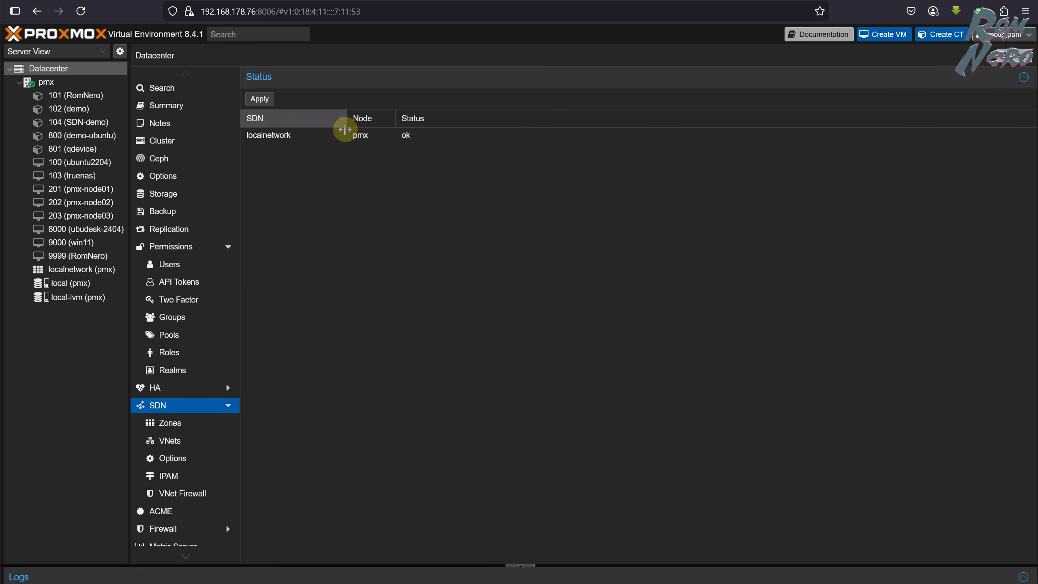
click(285, 138)
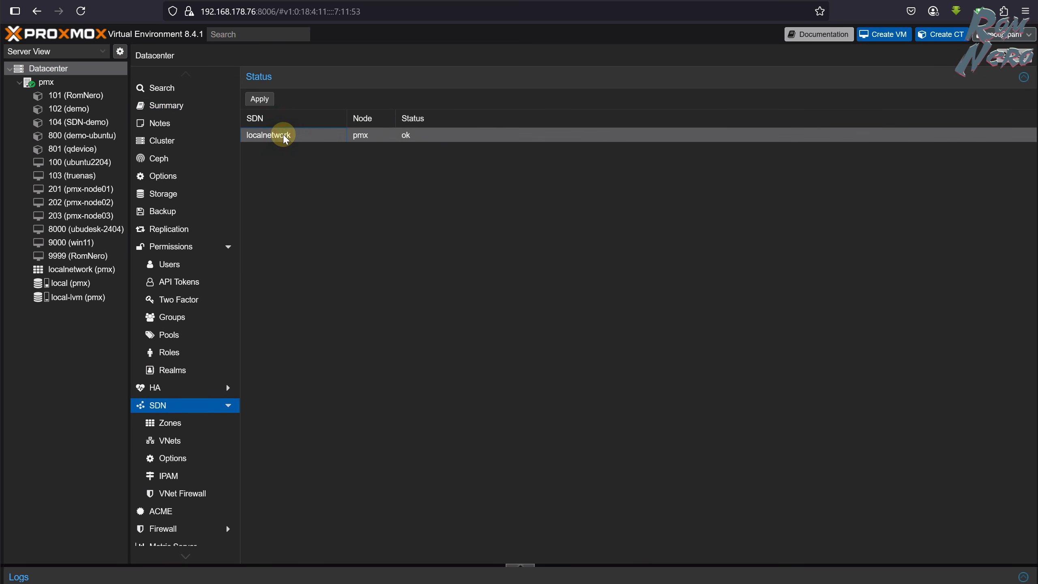
click(72, 271)
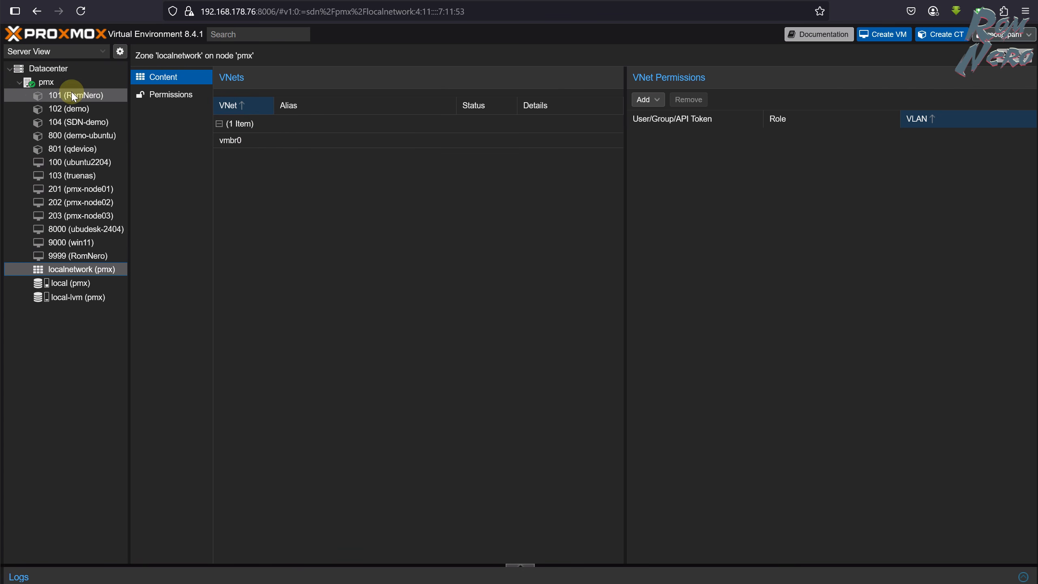
Check the zone types offered under SDN Zones' Add menu, then go to the empty VNets page
click(65, 73)
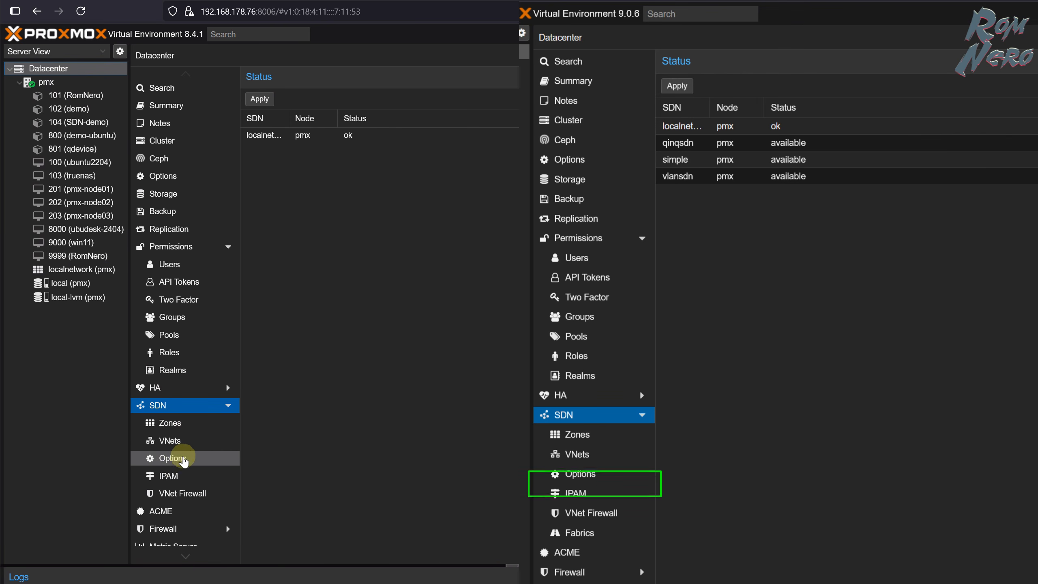
click(175, 423)
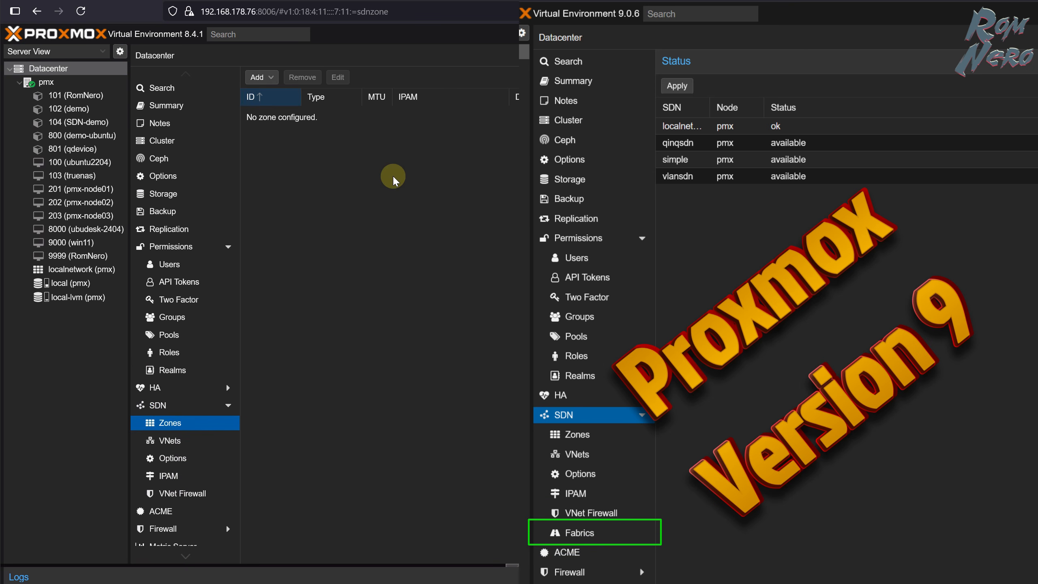
click(271, 78)
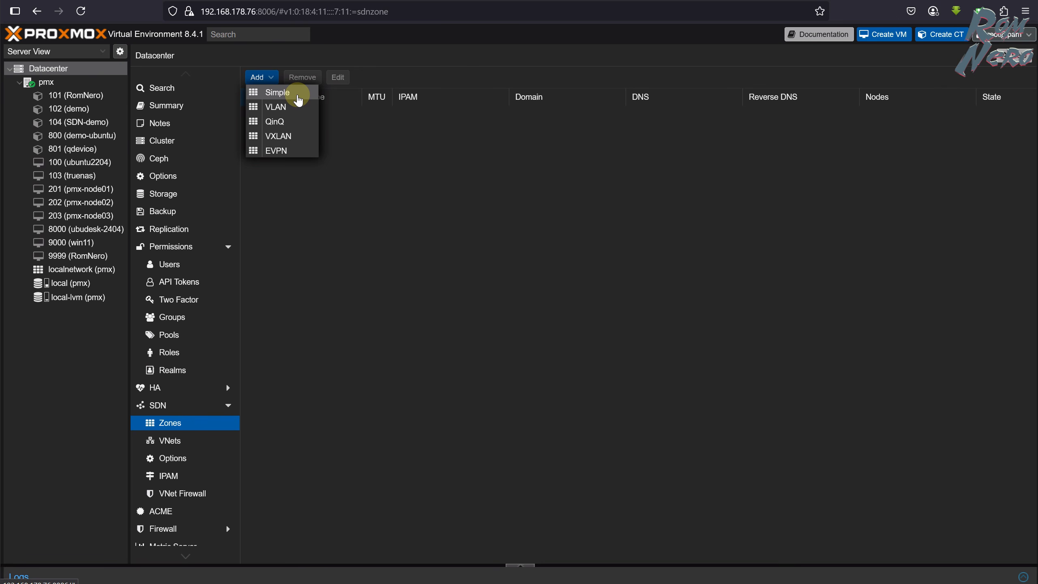
click(188, 440)
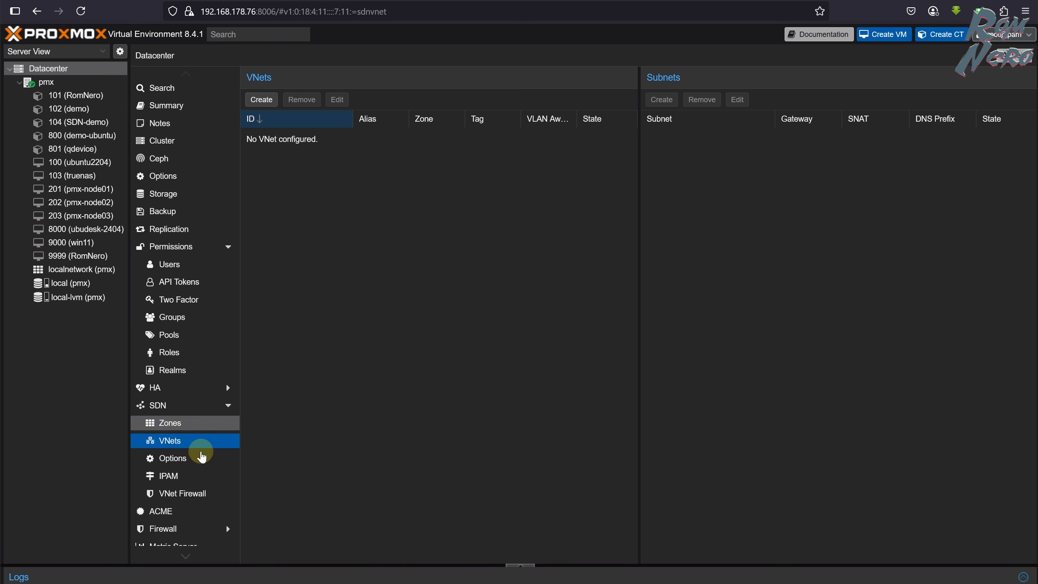
View the SDN Options page and the zone types offered by the Zones Add menu
click(197, 461)
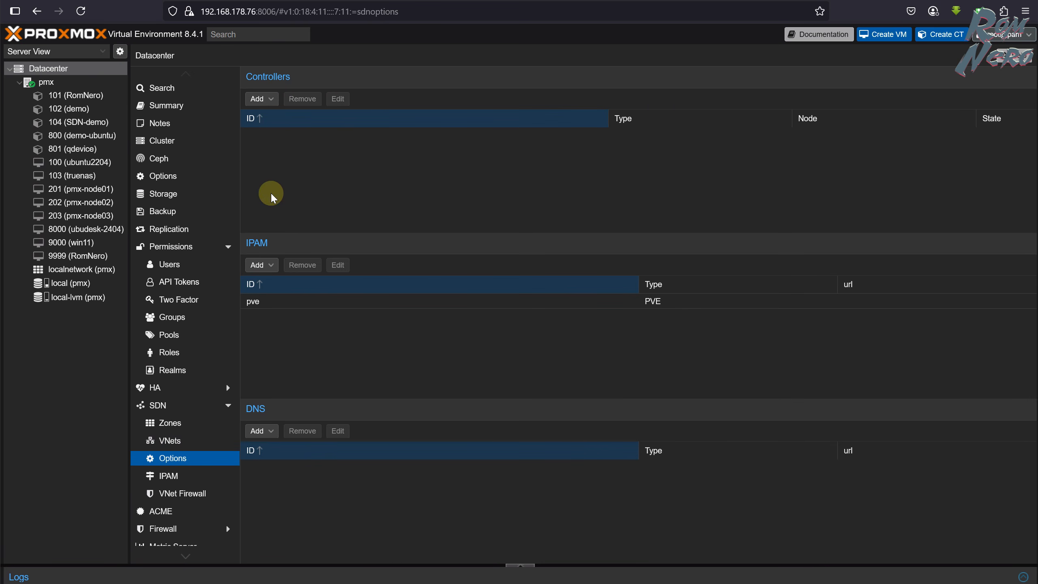
click(183, 428)
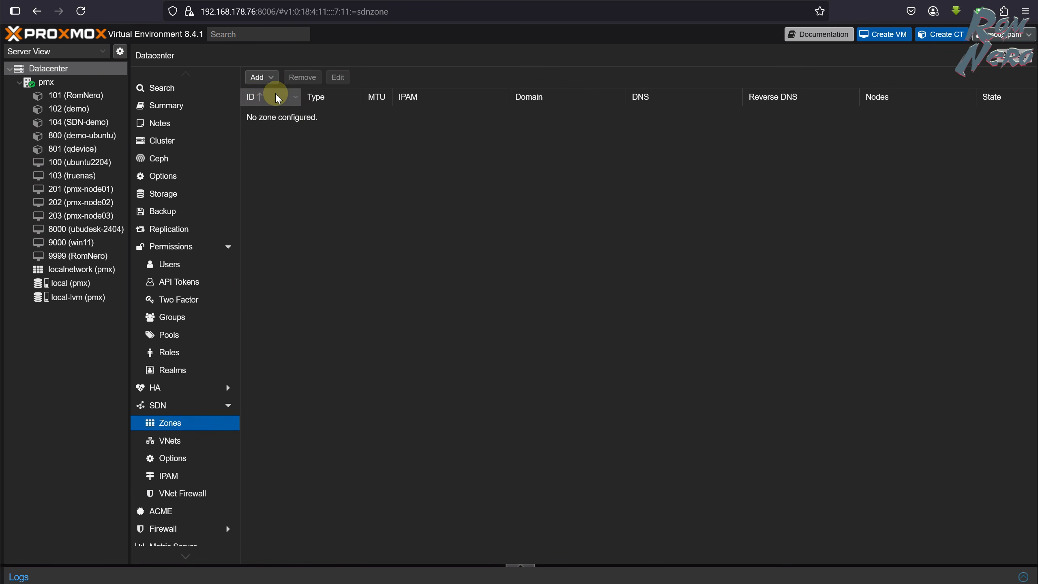
click(261, 77)
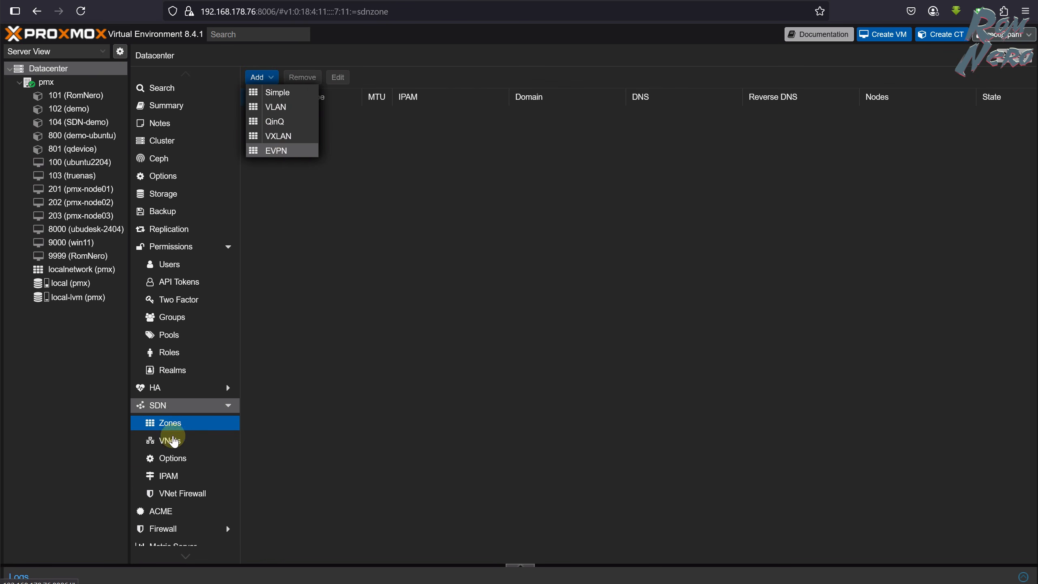
Return to SDN Options, then view the IPAM mappings and the VNet Firewall page
click(171, 458)
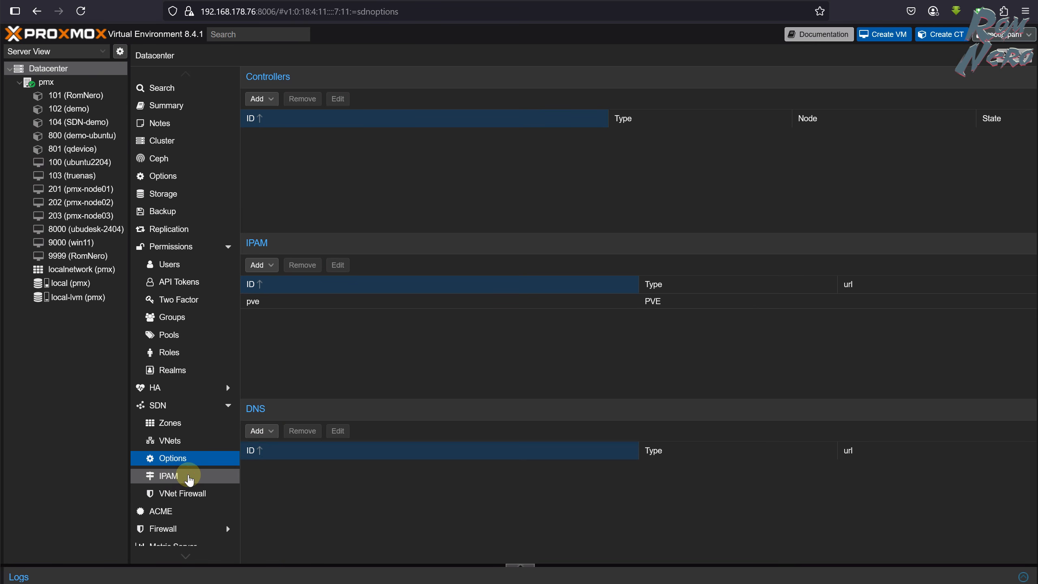
click(189, 477)
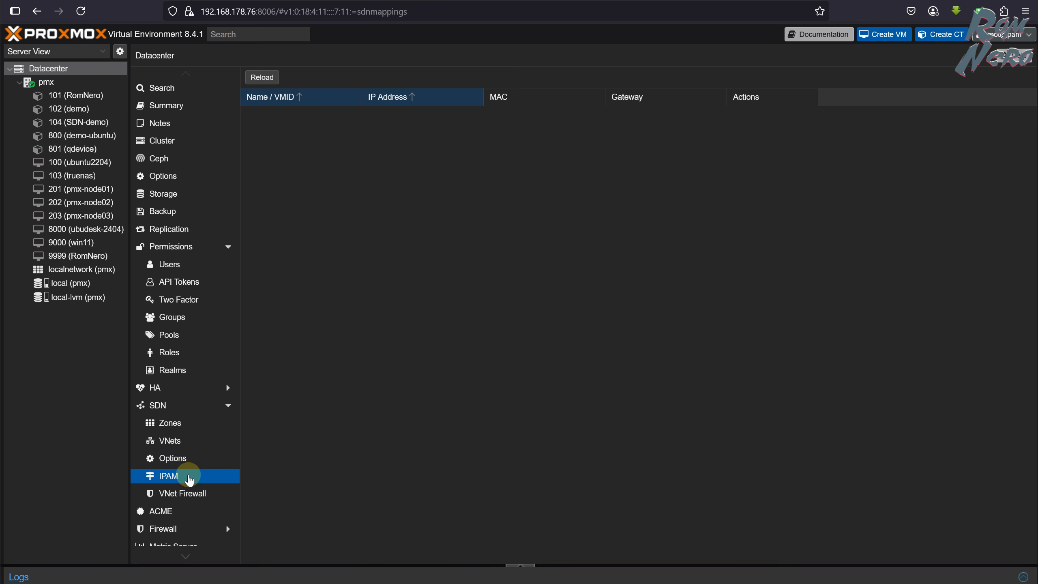
click(188, 492)
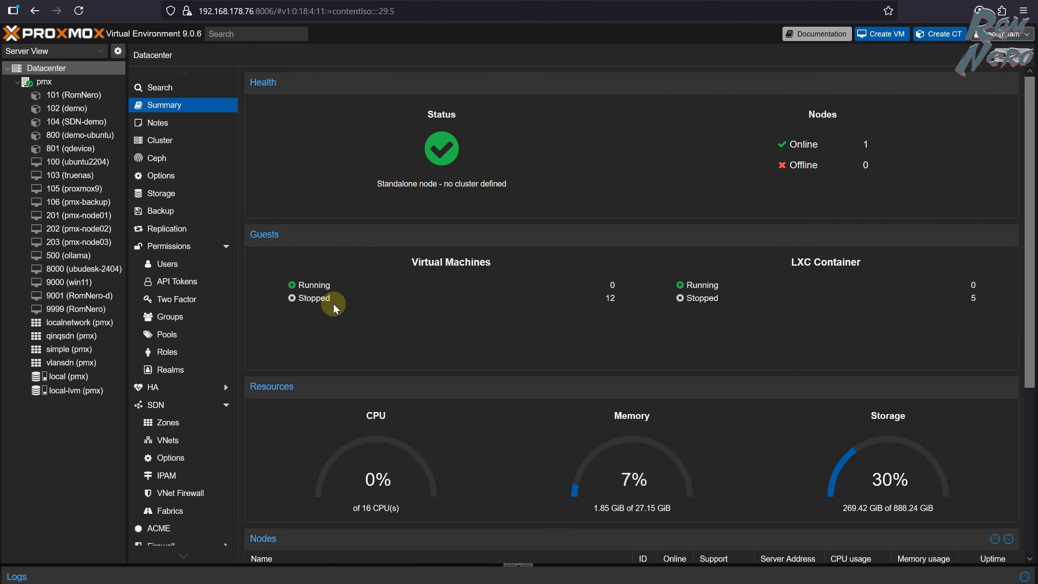
View the empty Fabrics page, then list the zone types addable beside qinqsdn, simple and vlansdn
click(178, 511)
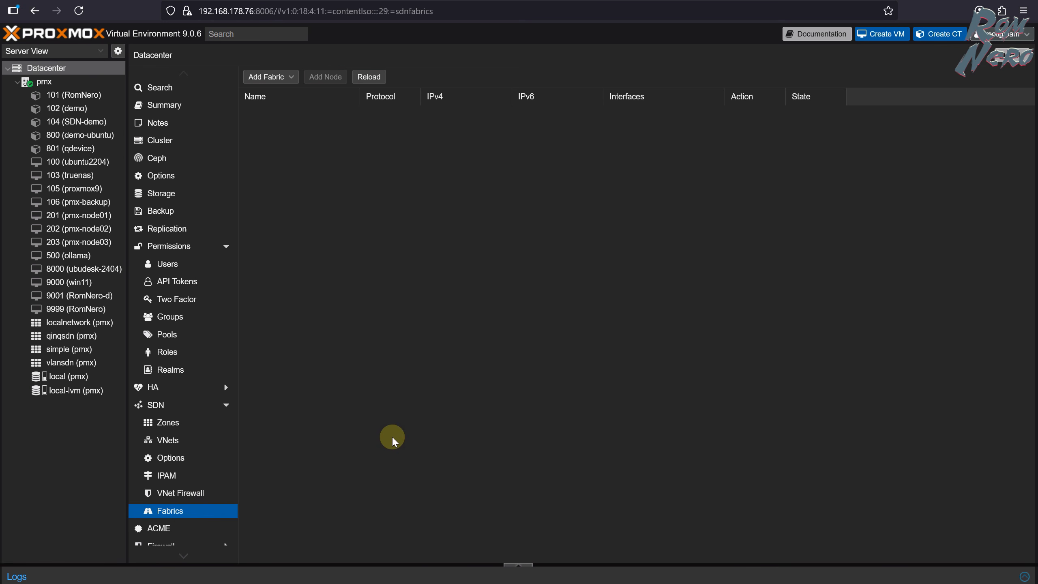
click(178, 428)
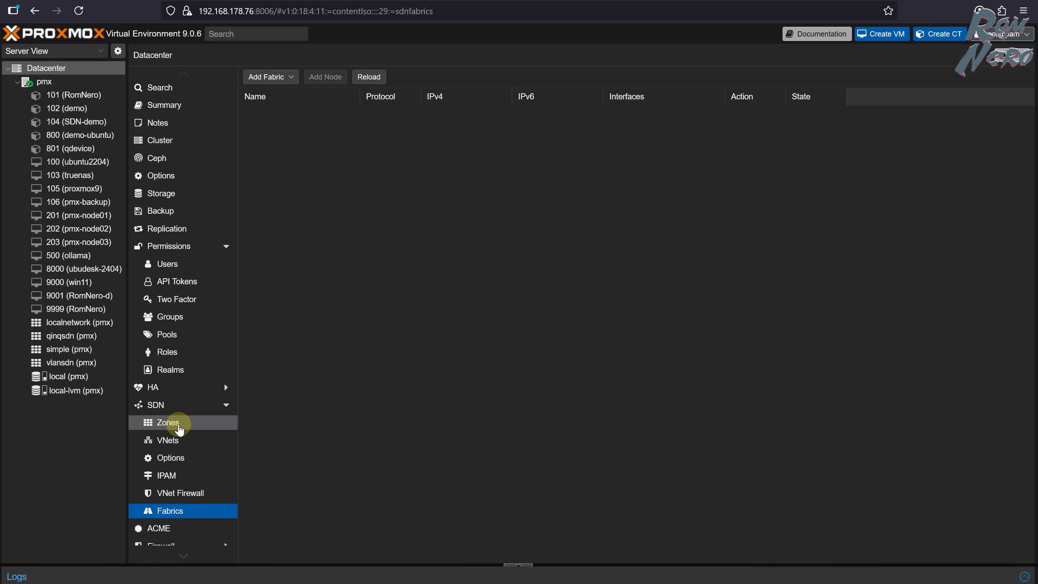
click(258, 78)
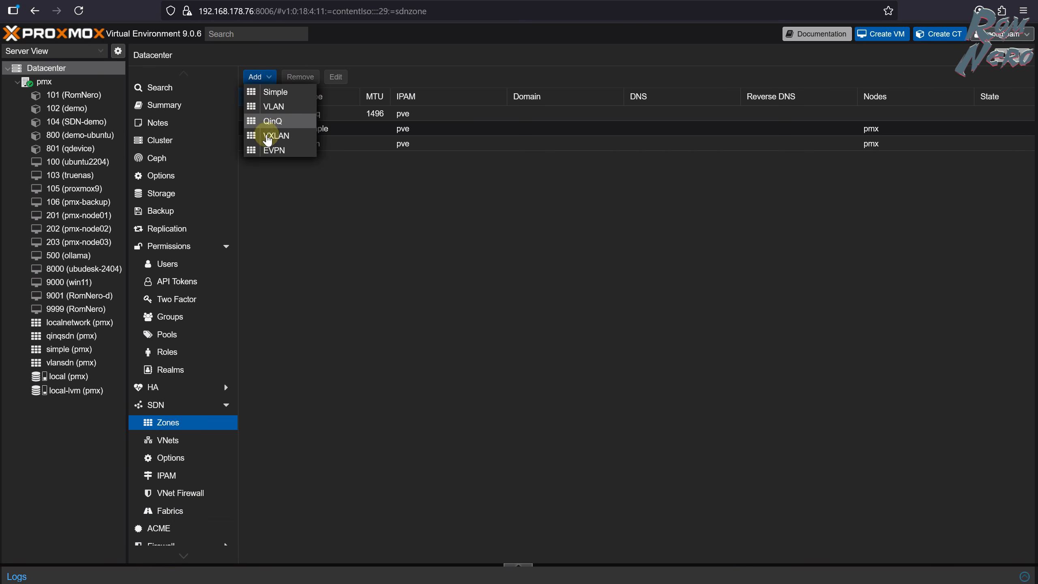
On the SDN Fabrics page, preview the OpenFabric creation form and close it without creating
click(344, 354)
scroll(213, 385, down, 3)
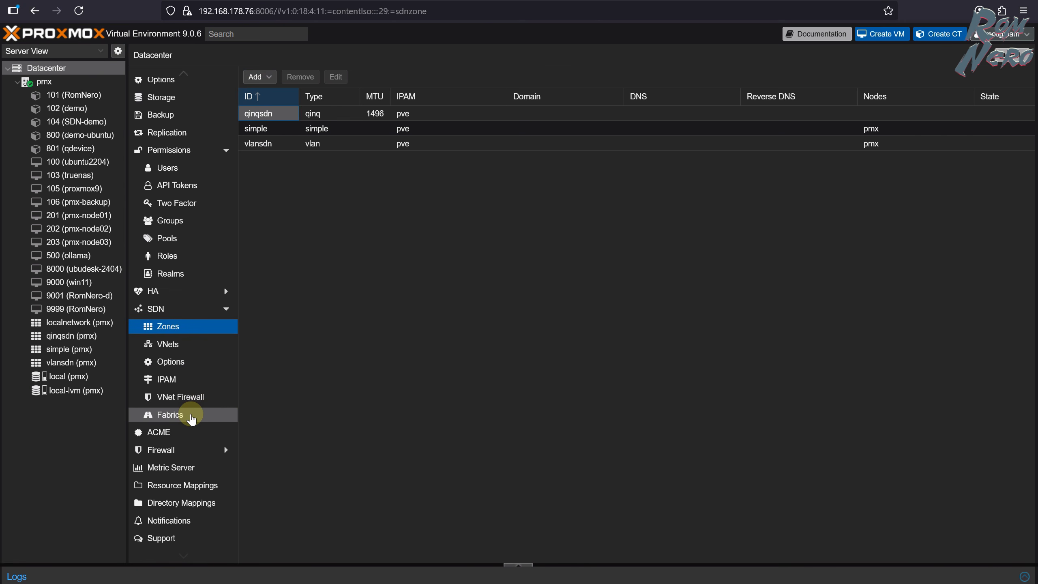
click(192, 419)
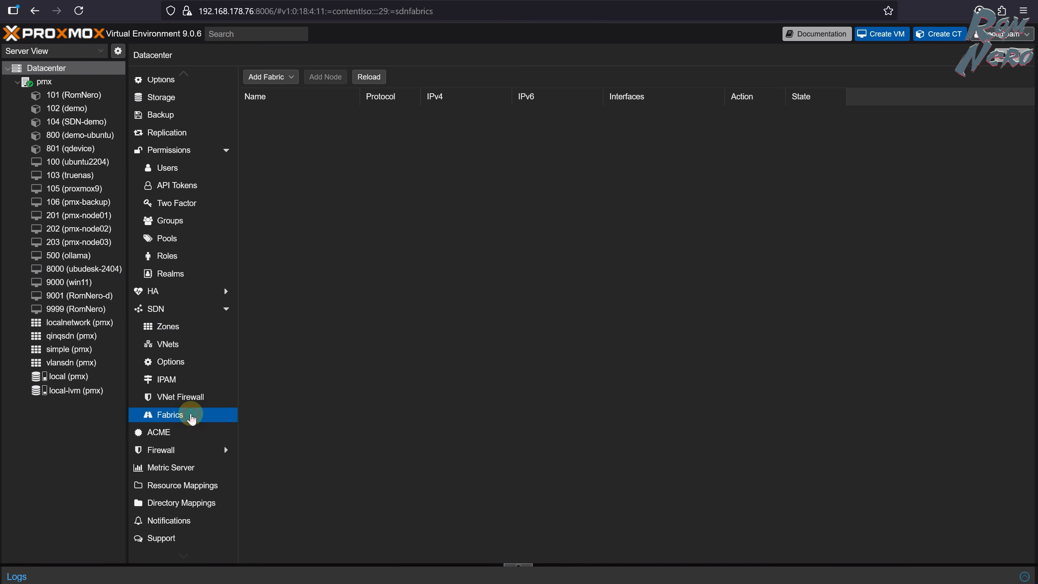
click(286, 78)
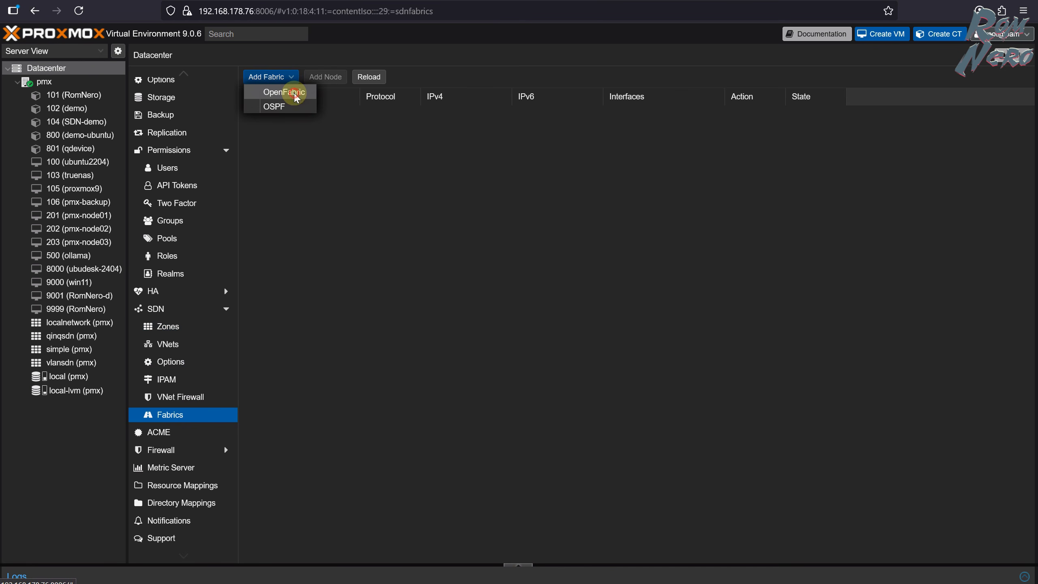
click(286, 93)
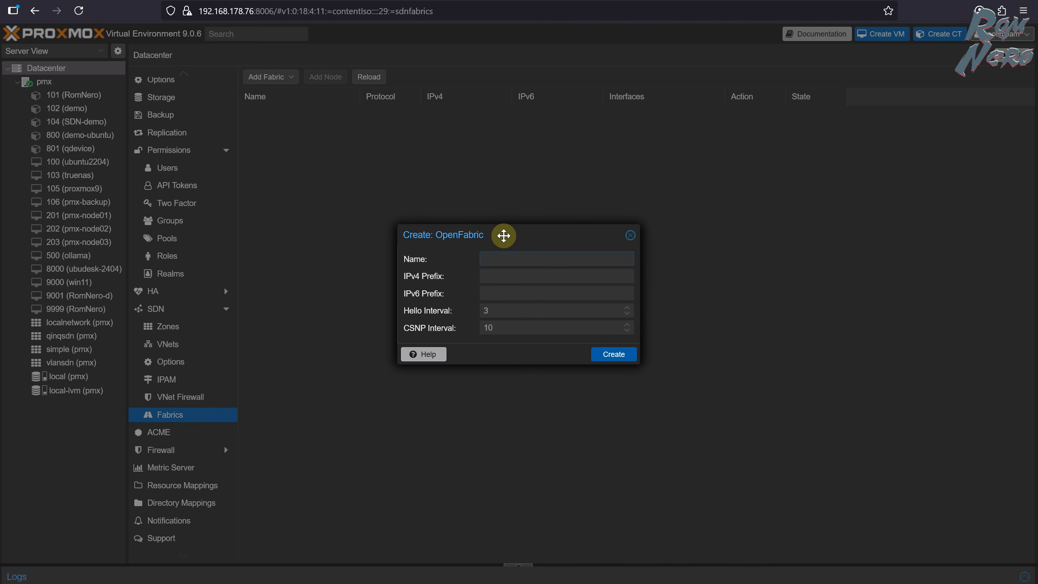
click(630, 235)
Preview the OSPF fabric creation form and close it, leaving no fabric created
click(280, 78)
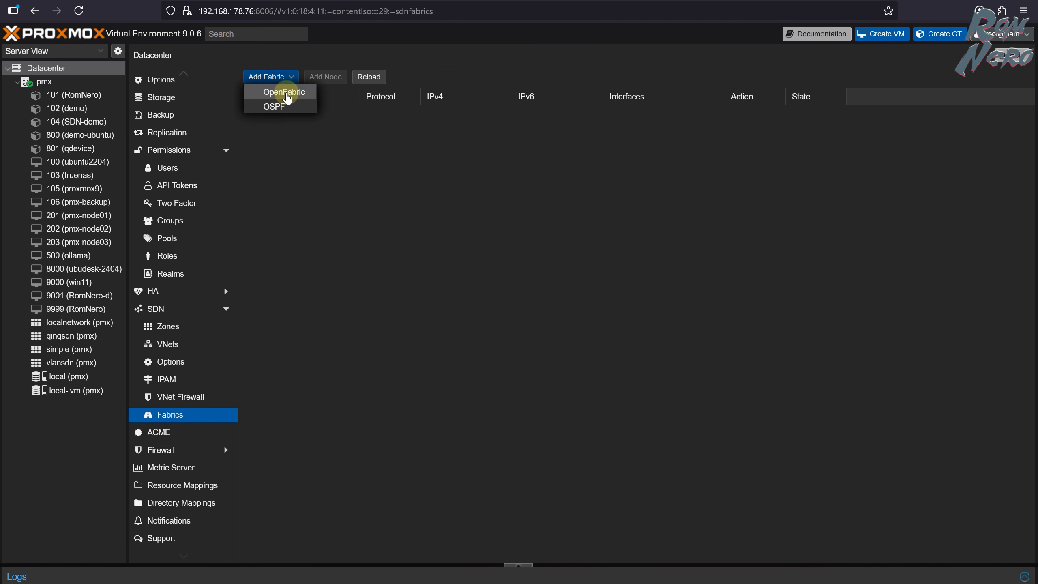
click(290, 107)
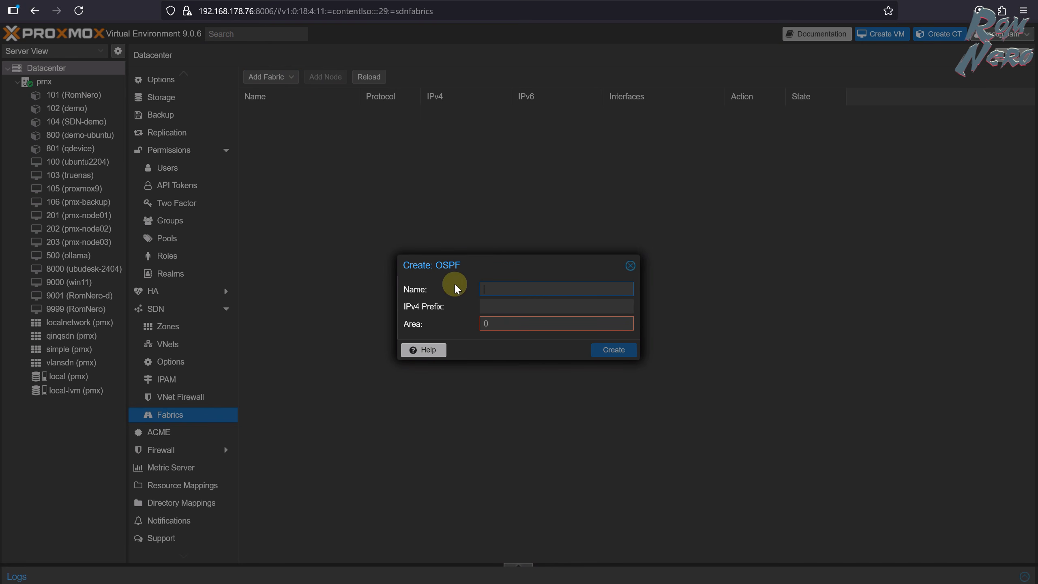
click(630, 264)
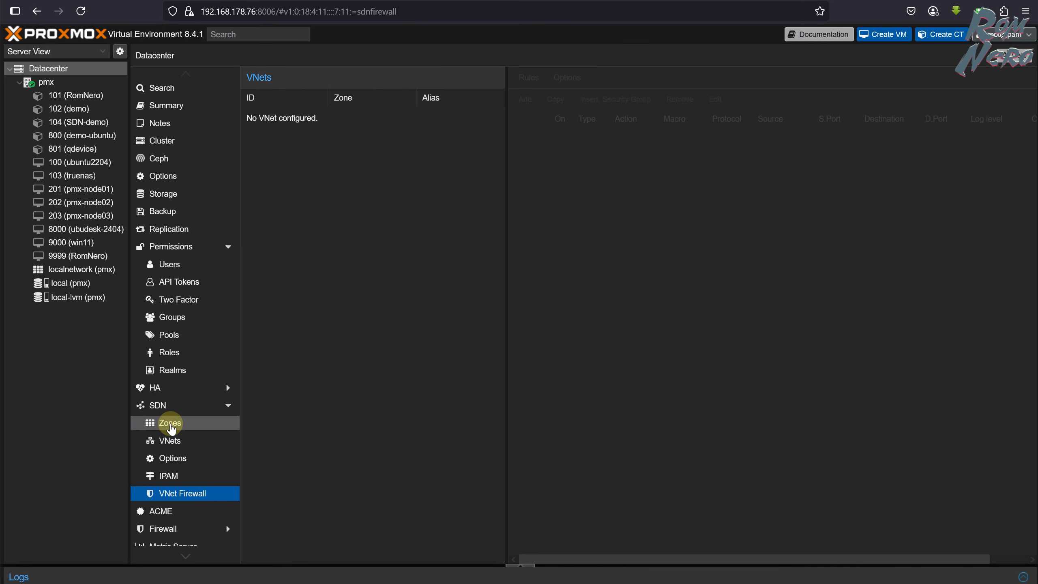
Show the SDN Zones page in version 8.4.1, which lists no configured zones
click(169, 425)
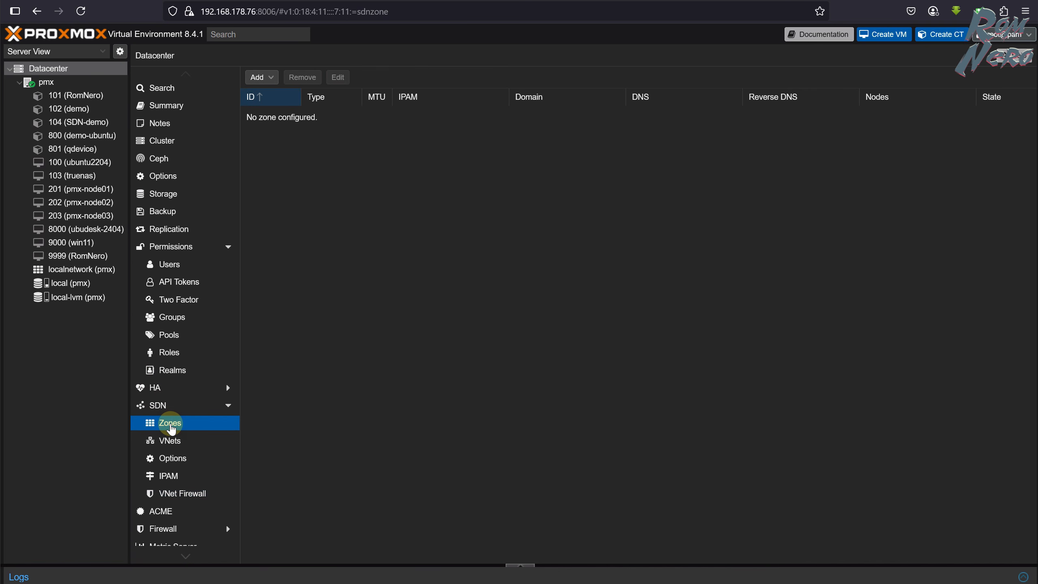
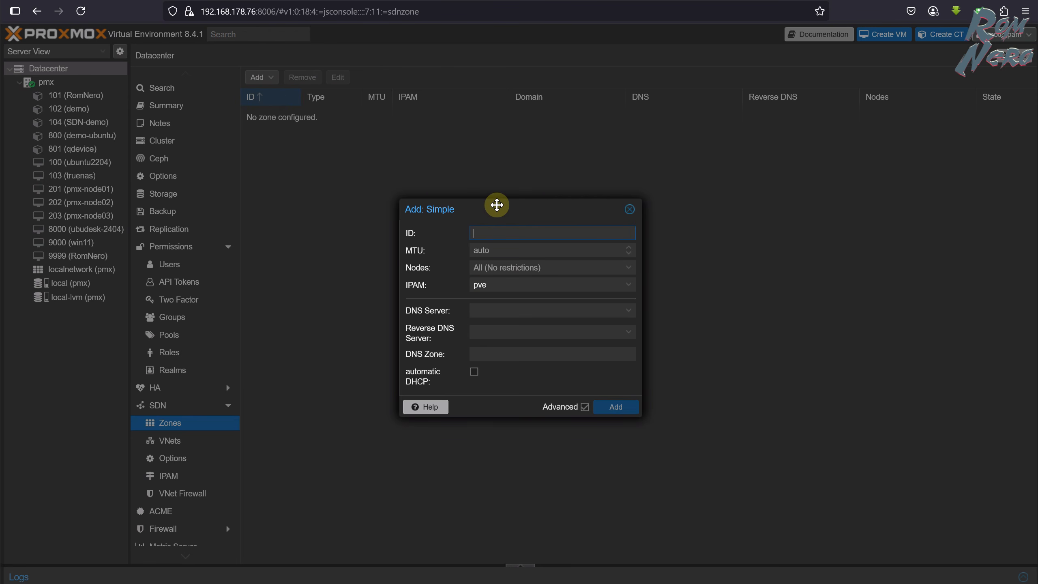
Enter 'simple' as the ID of the new Simple zone, leaving IPAM at pve
text(simple)
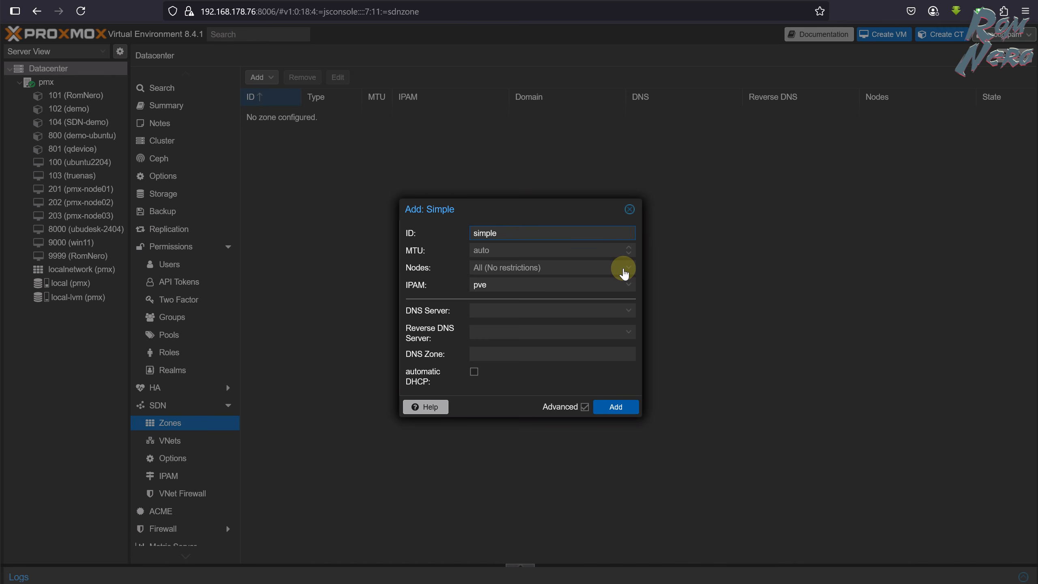
Restrict zone 'simple' to node pmx, enable automatic DHCP, and add the zone
click(623, 273)
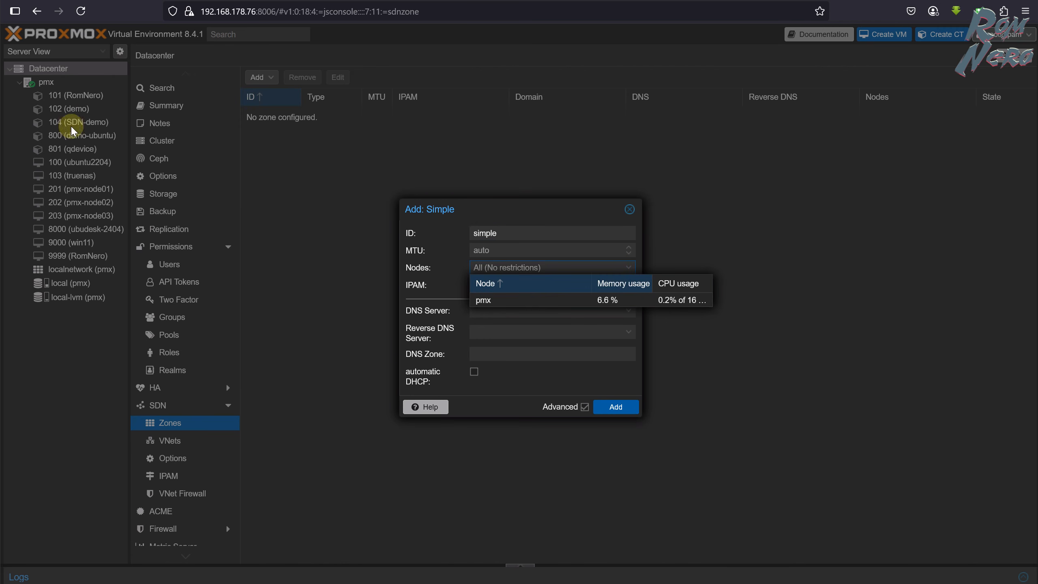
click(565, 301)
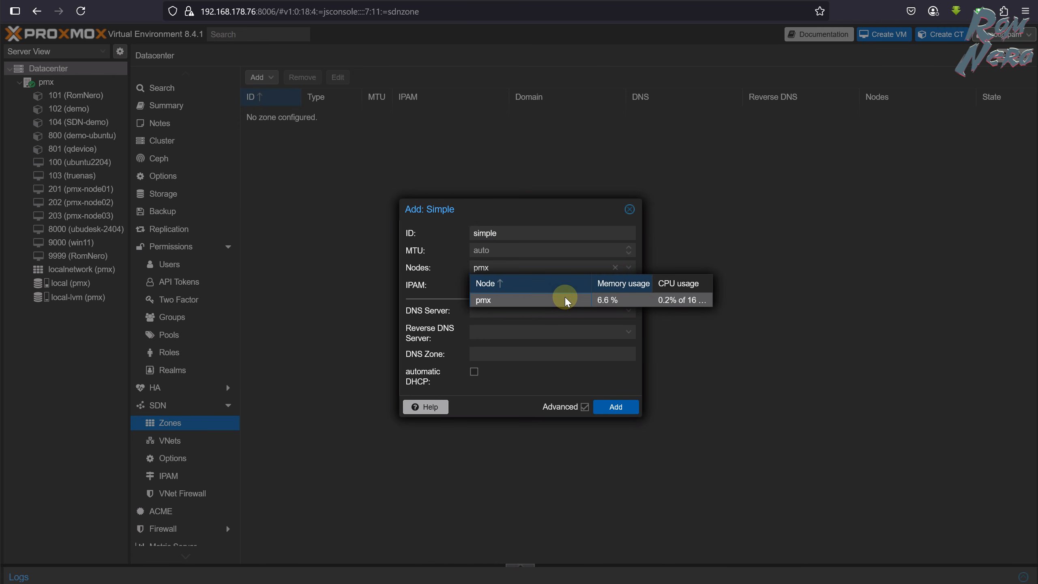
click(436, 255)
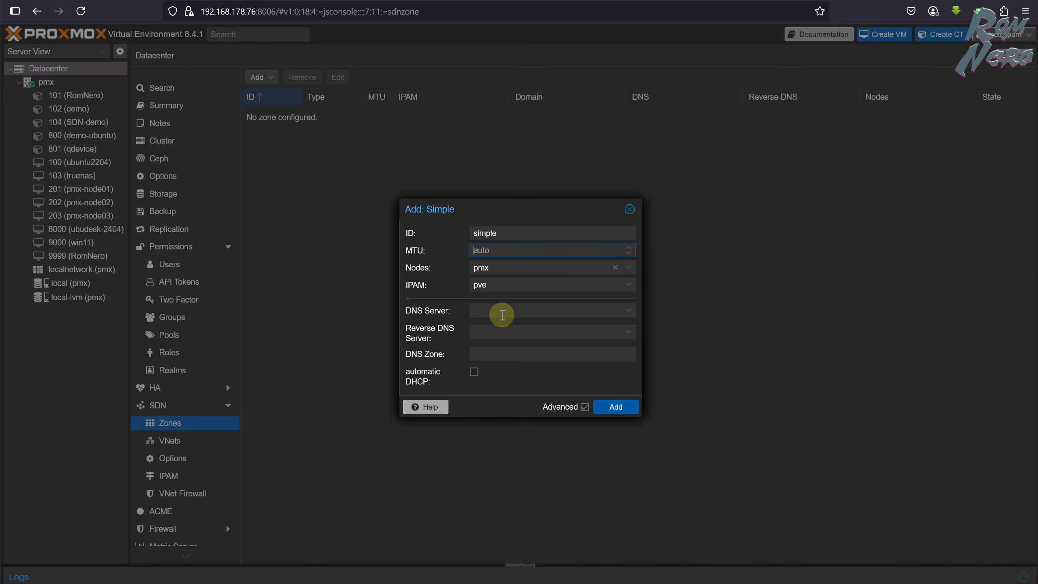
click(475, 373)
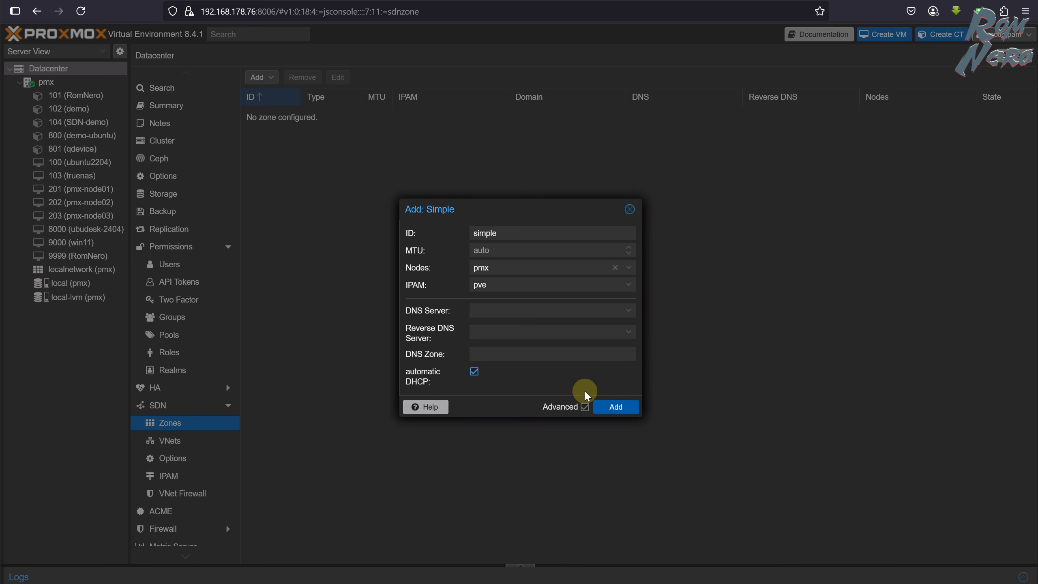
click(616, 414)
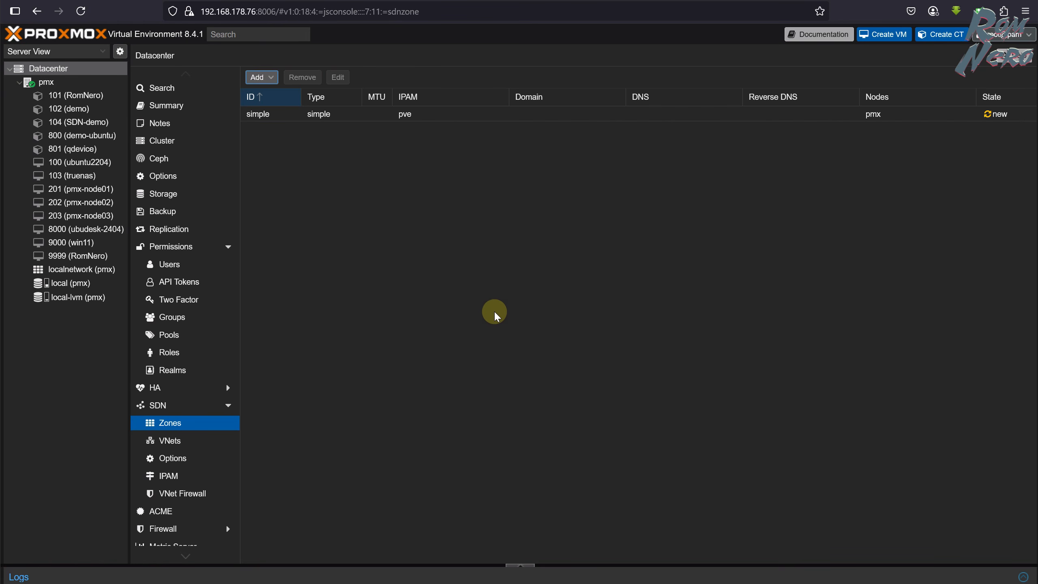
Create VNet vnet01 in the simple zone, then start a new subnet for it
click(206, 440)
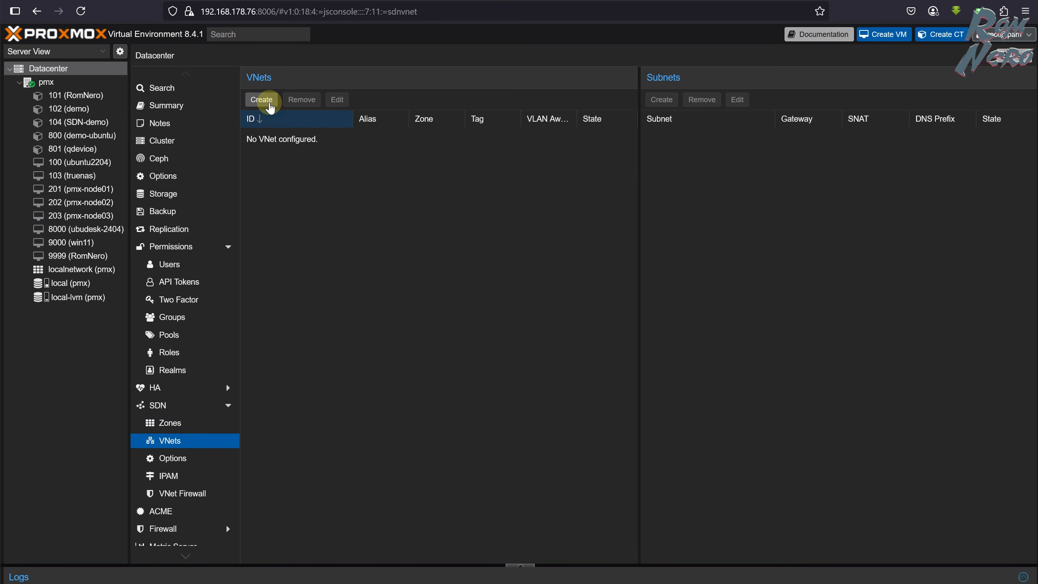
click(268, 102)
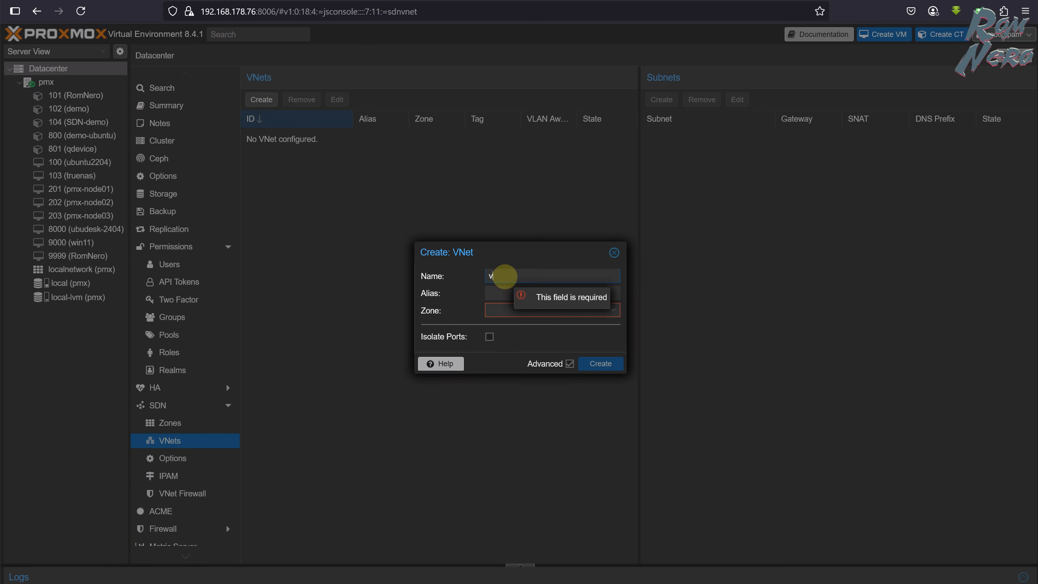
text(vnet01)
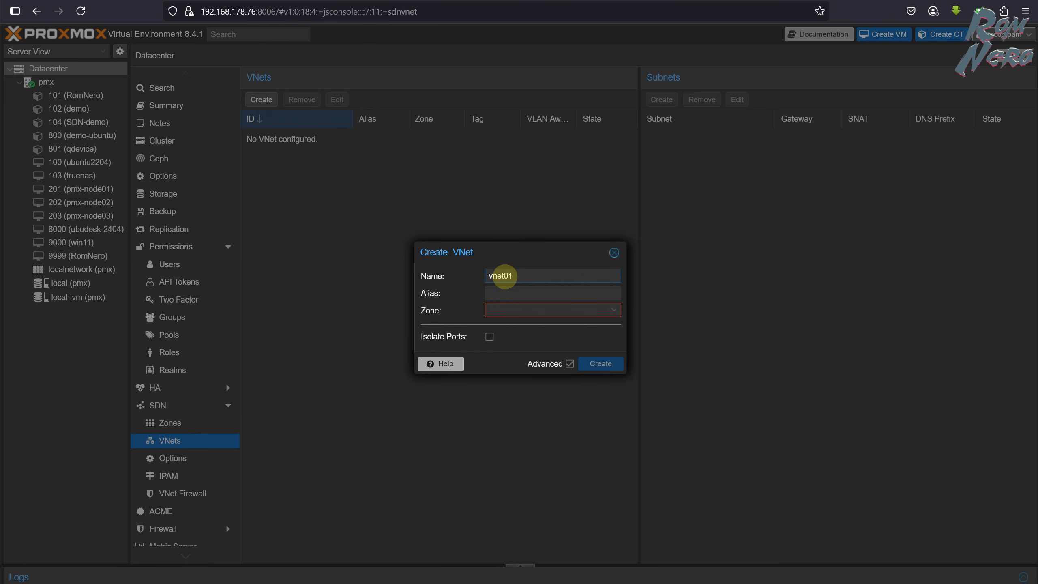
click(526, 293)
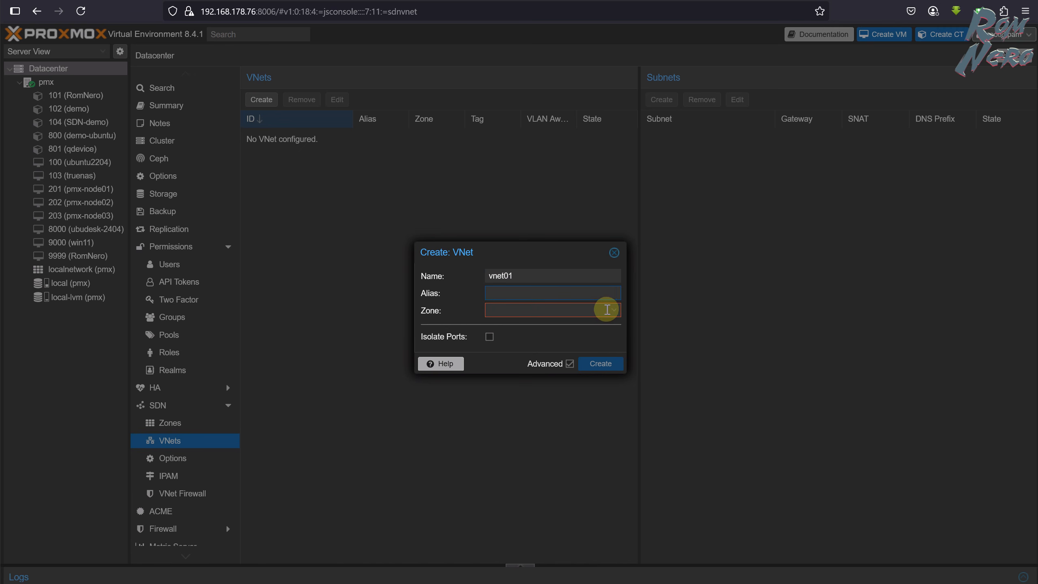
click(612, 310)
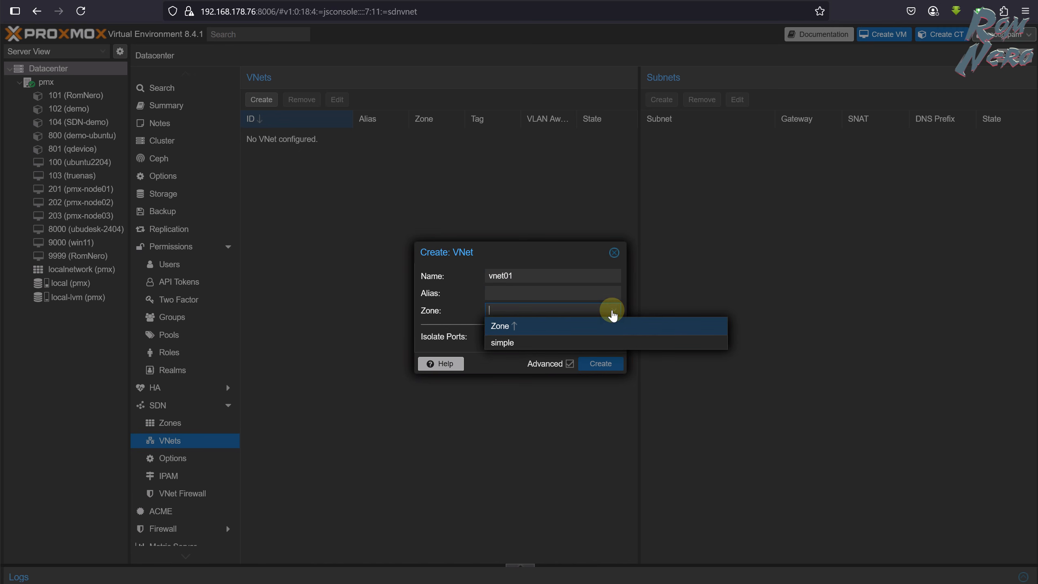
click(523, 347)
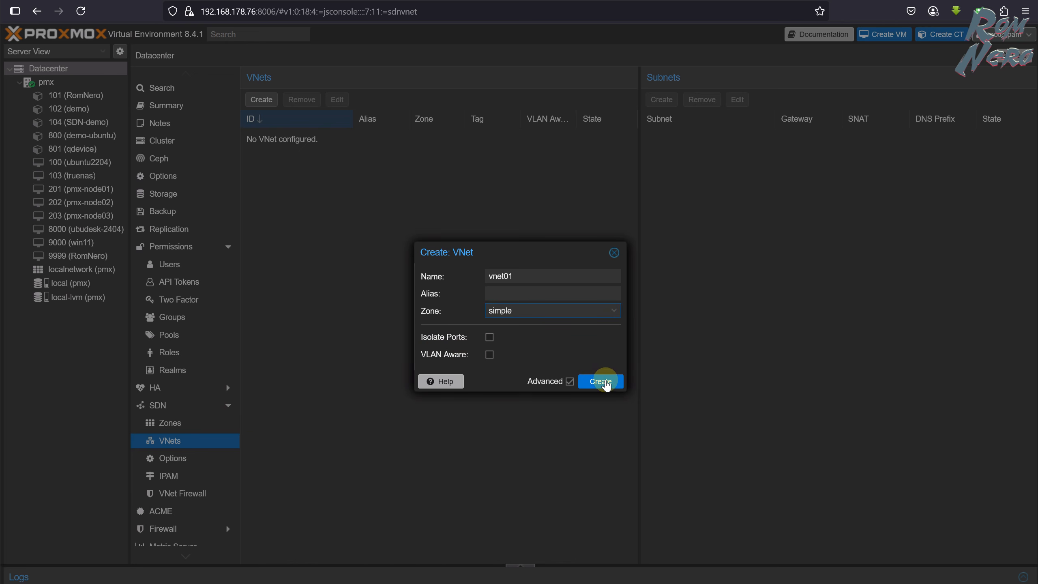
click(605, 382)
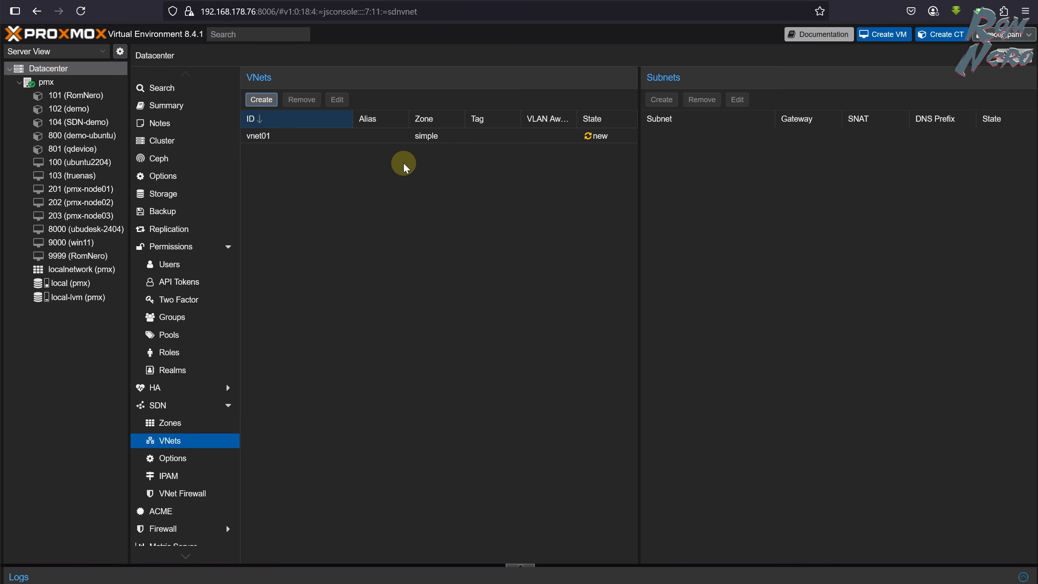
click(325, 139)
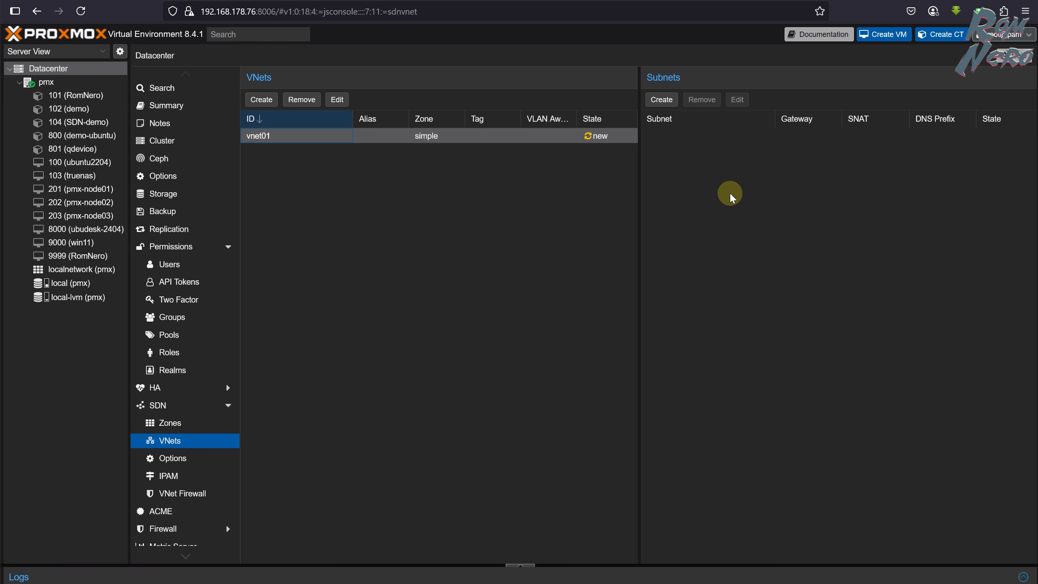
click(658, 100)
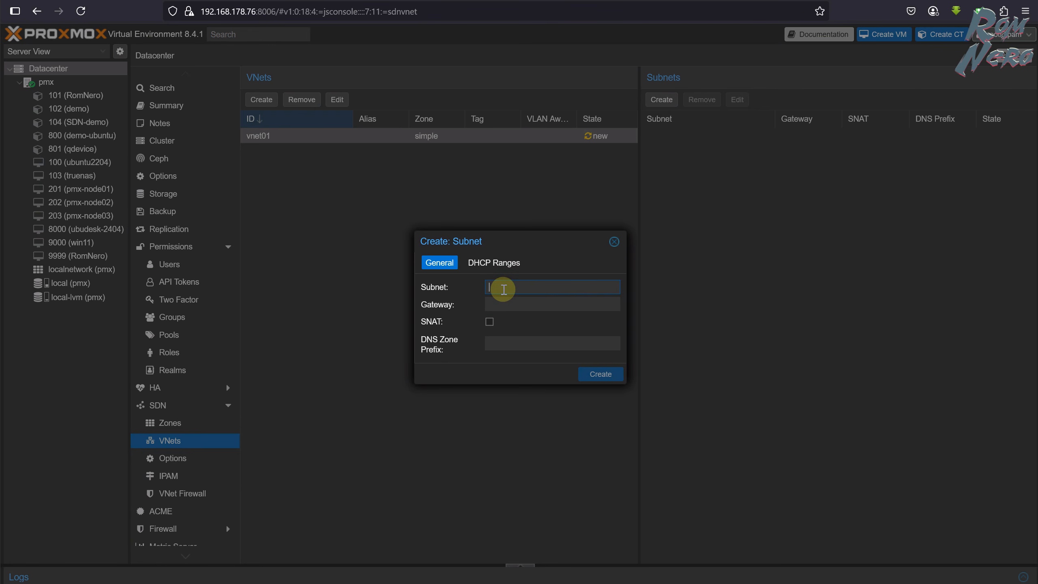
Enter subnet 10.80.80.0/24 with gateway 10.80.80.1 and enable SNAT
text(10.)
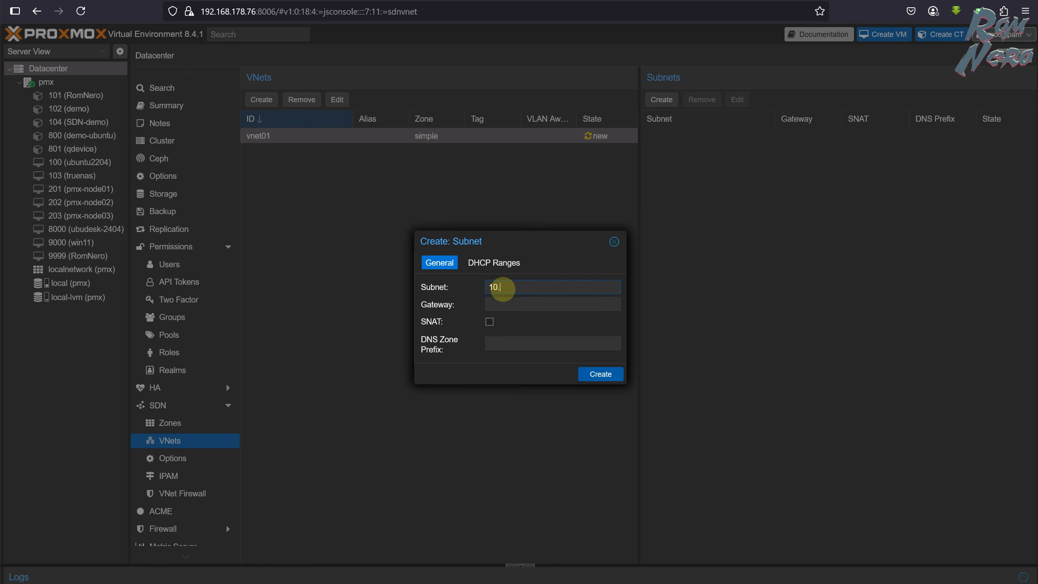
text(80.80.0/24)
click(529, 301)
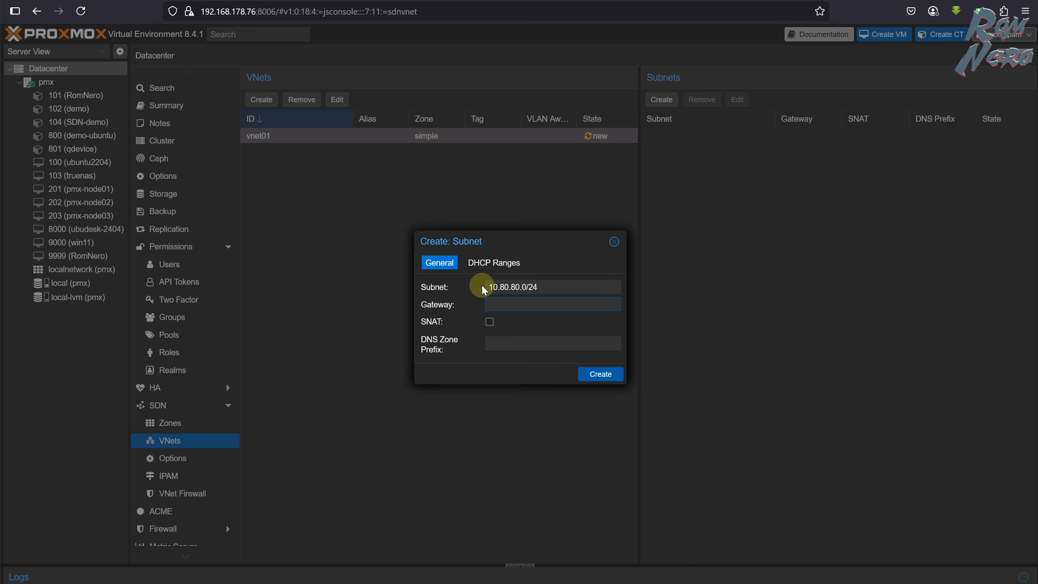
text(10.)
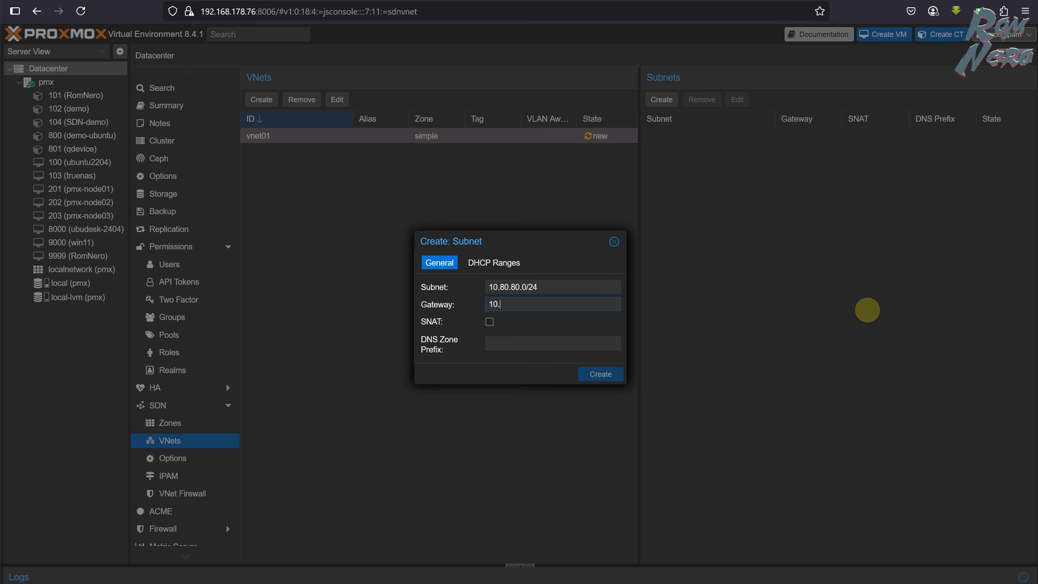
text(80.80.1)
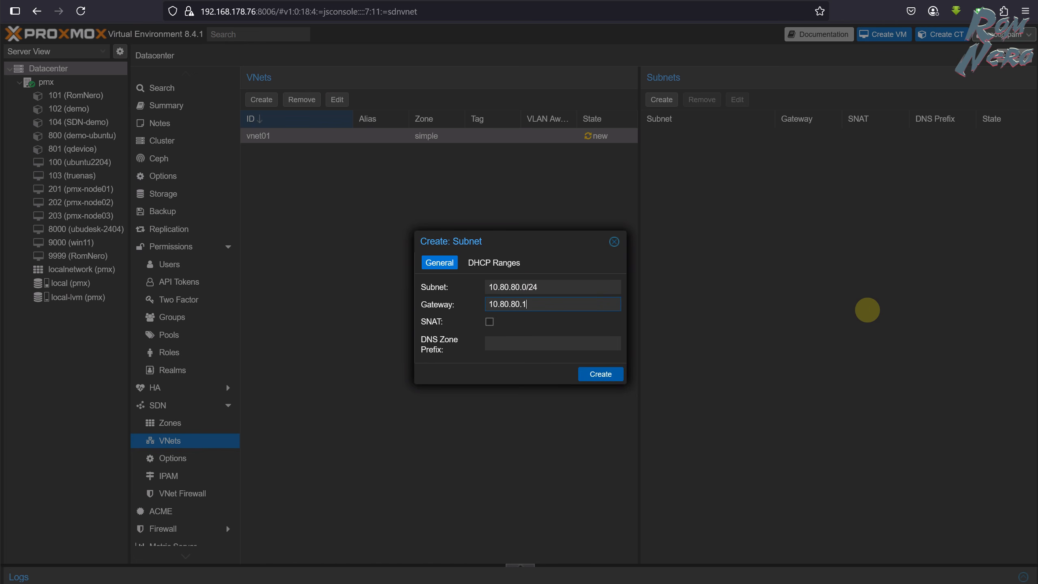
click(489, 321)
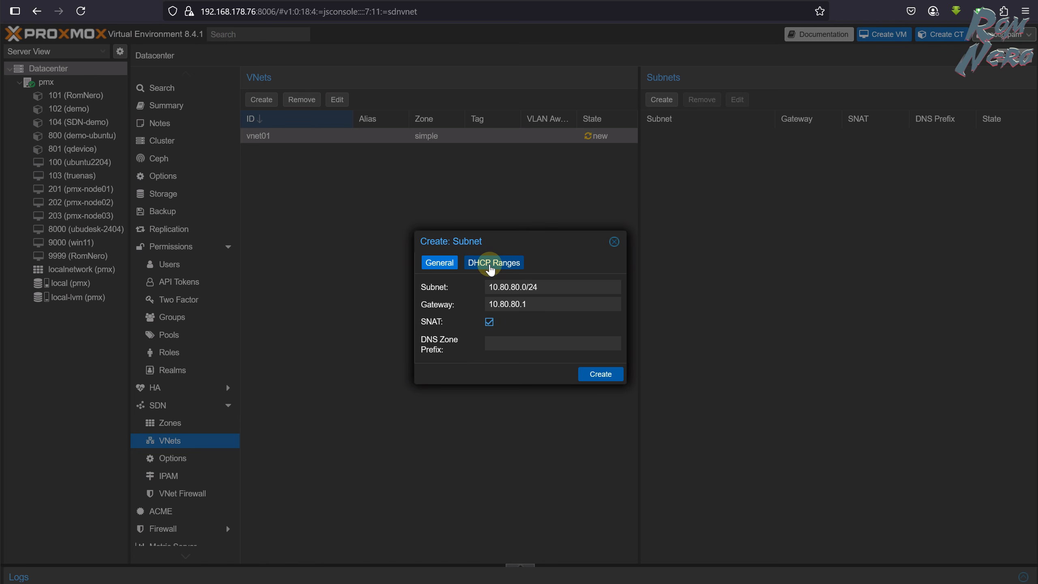
Add DHCP range 10.80.80.50–10.80.80.60 and create the subnet
click(490, 265)
click(441, 305)
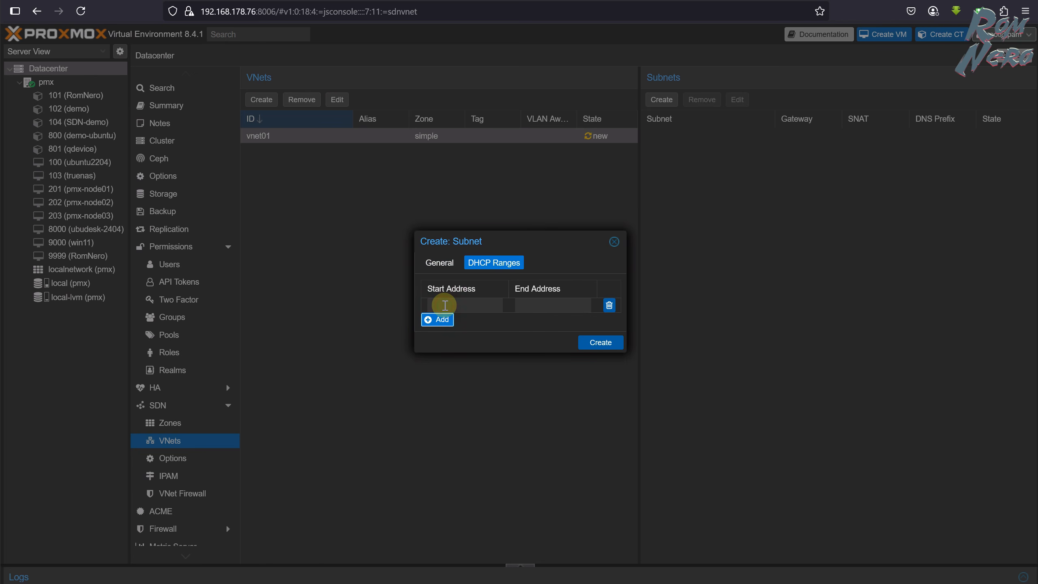
click(451, 306)
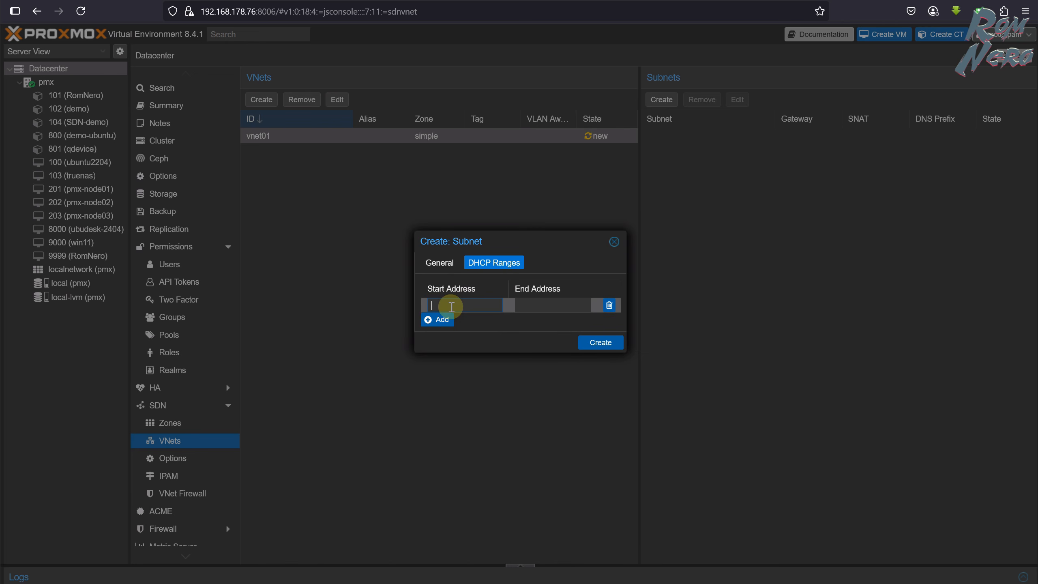
text(10.80.80.50)
key(Tab)
text(10.80.80.60)
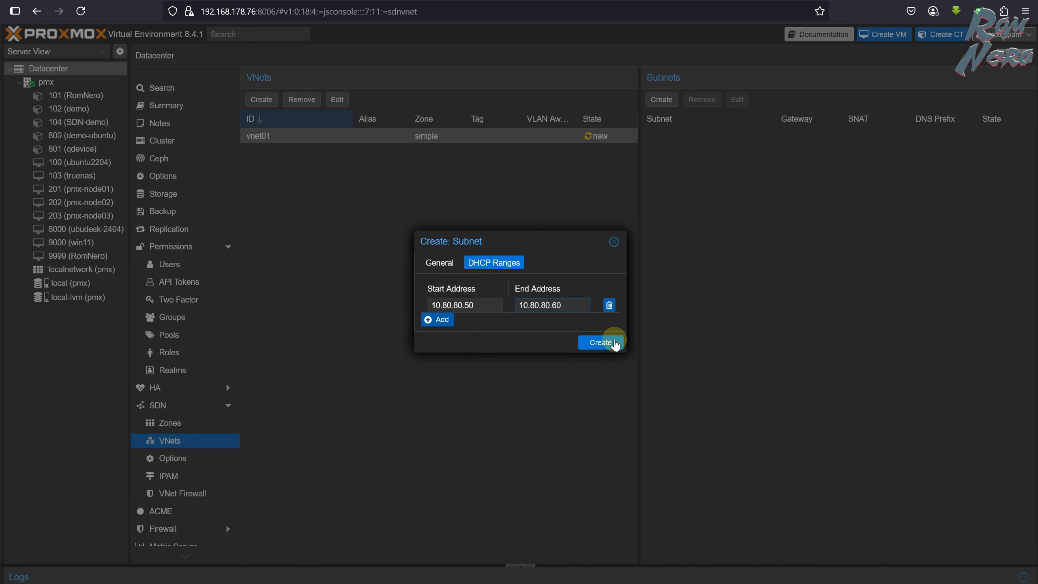
click(613, 343)
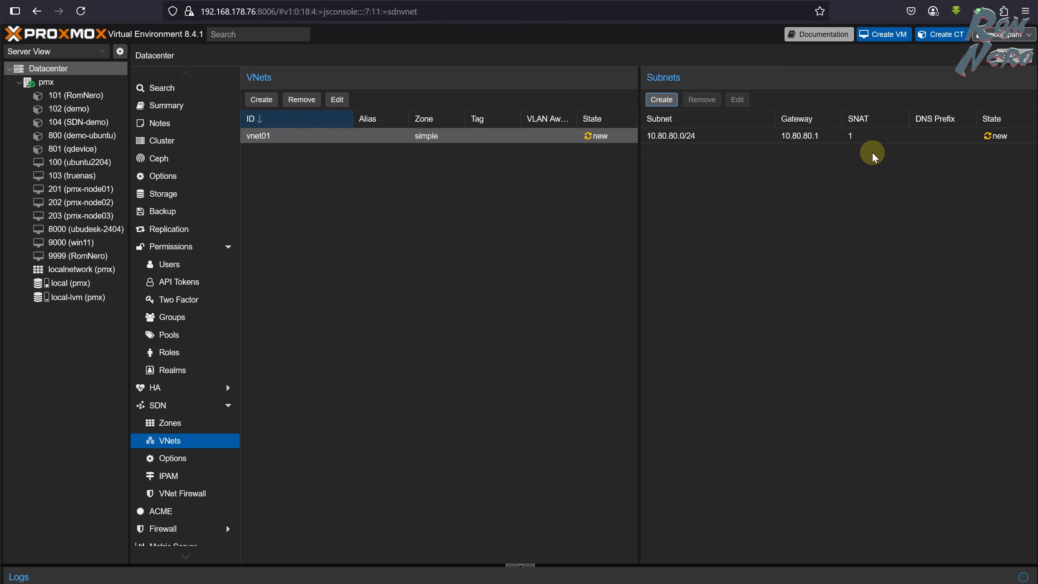
click(158, 423)
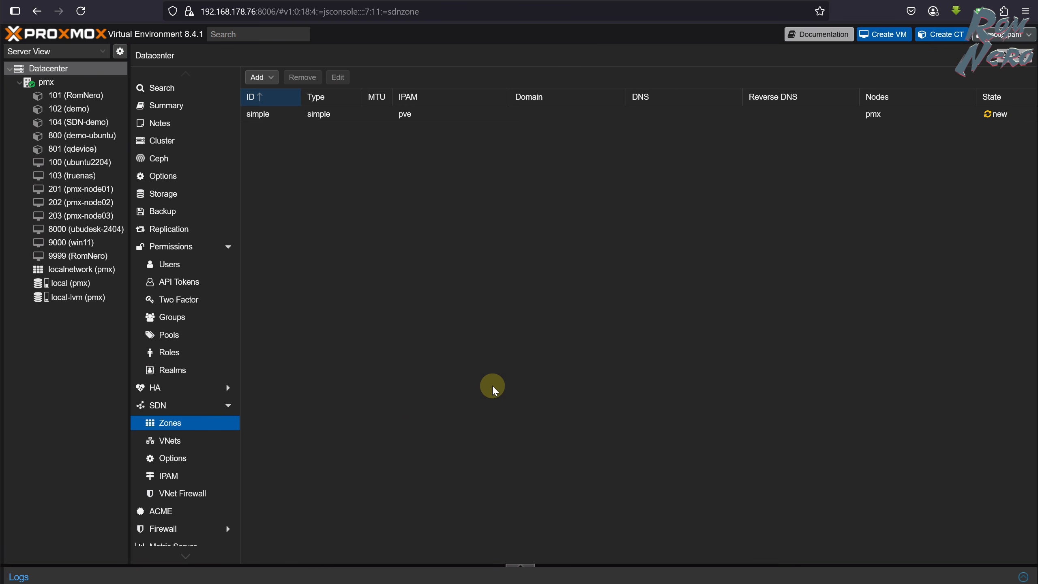
Apply the pending SDN changes and view the VNets in the simple zone
click(181, 408)
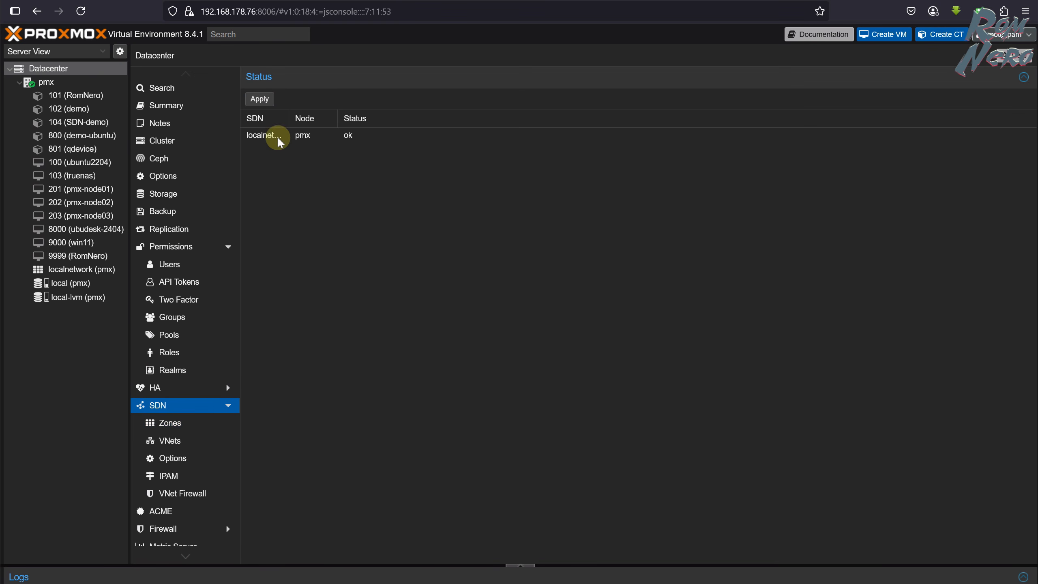
click(260, 100)
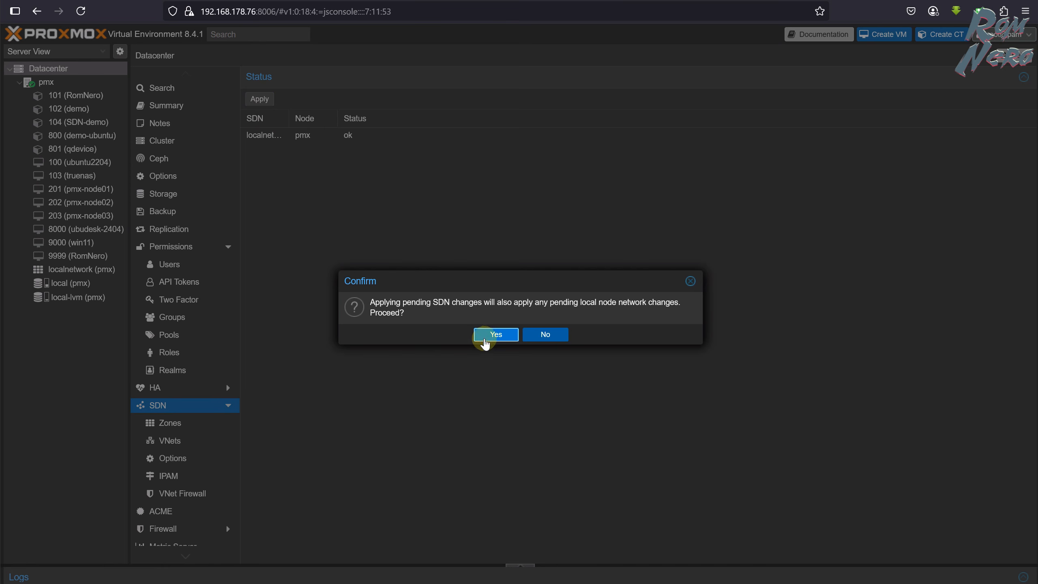
click(492, 335)
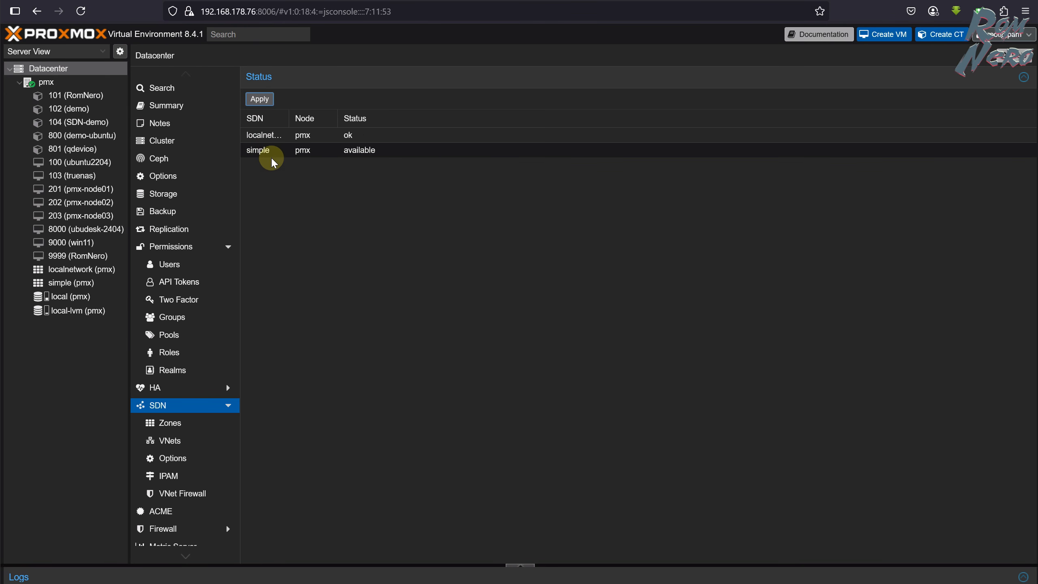
click(67, 284)
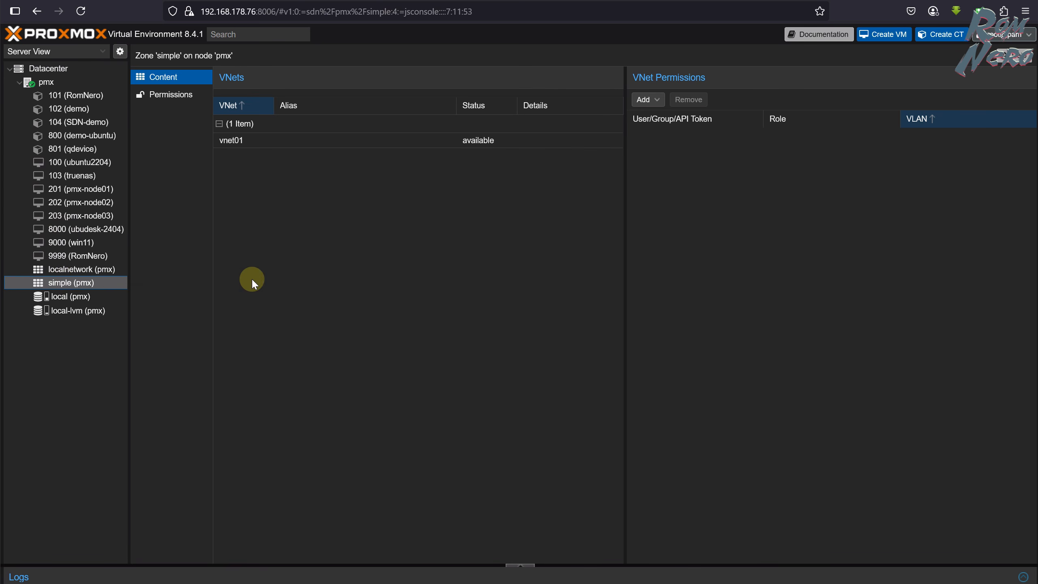
Start VM 9999 and list its network interfaces with ip a
click(100, 256)
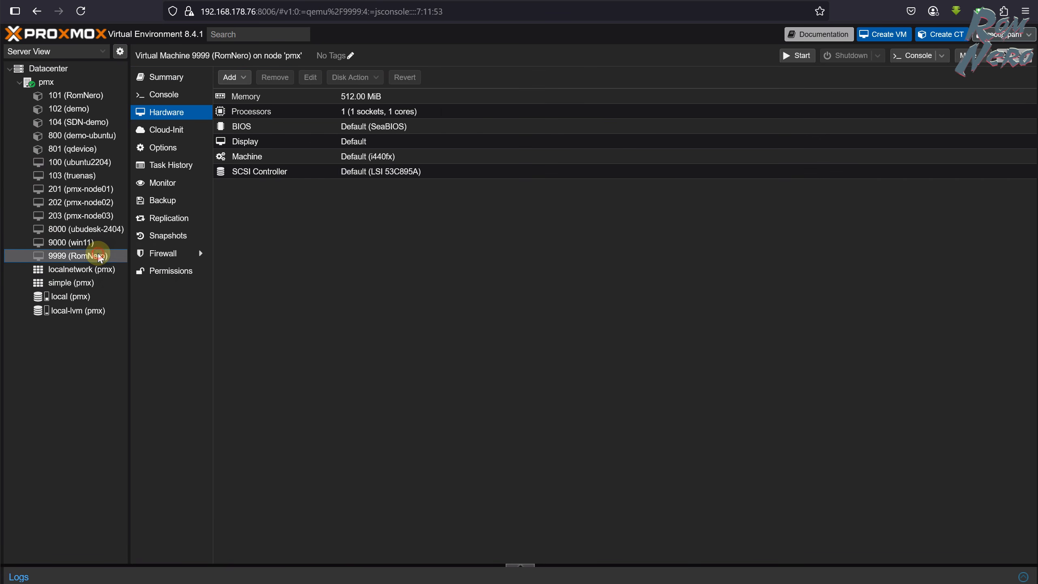
right_click(100, 256)
click(121, 277)
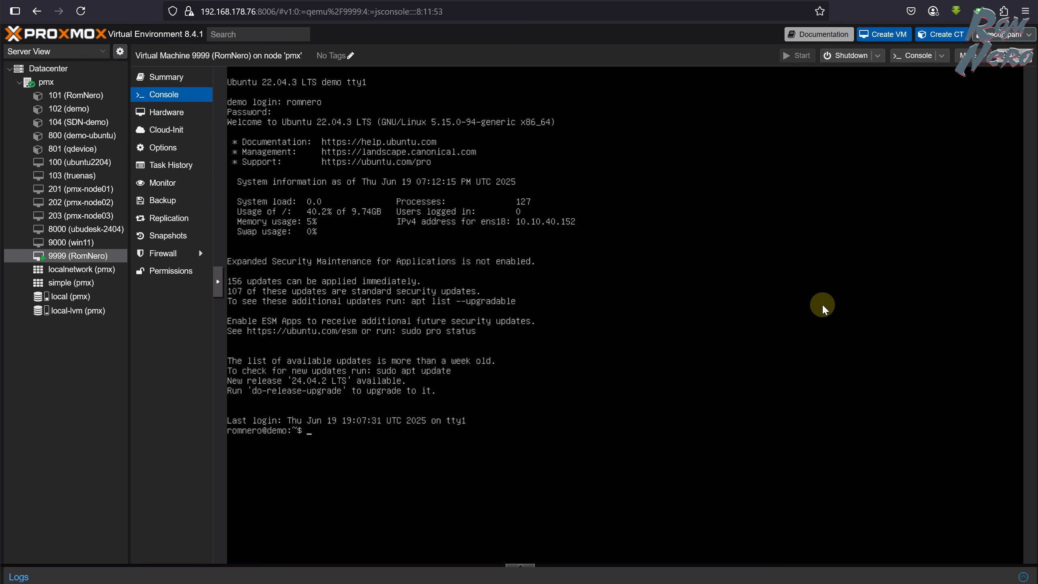
text(ip a)
key(Return)
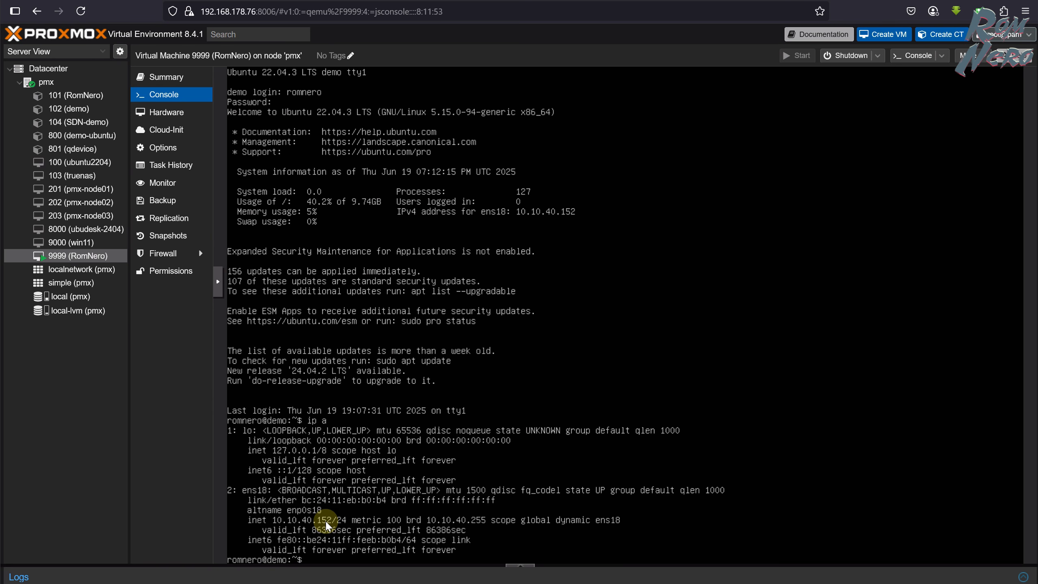
Add a second network device to VM 9999 bridged to vnet01
click(173, 112)
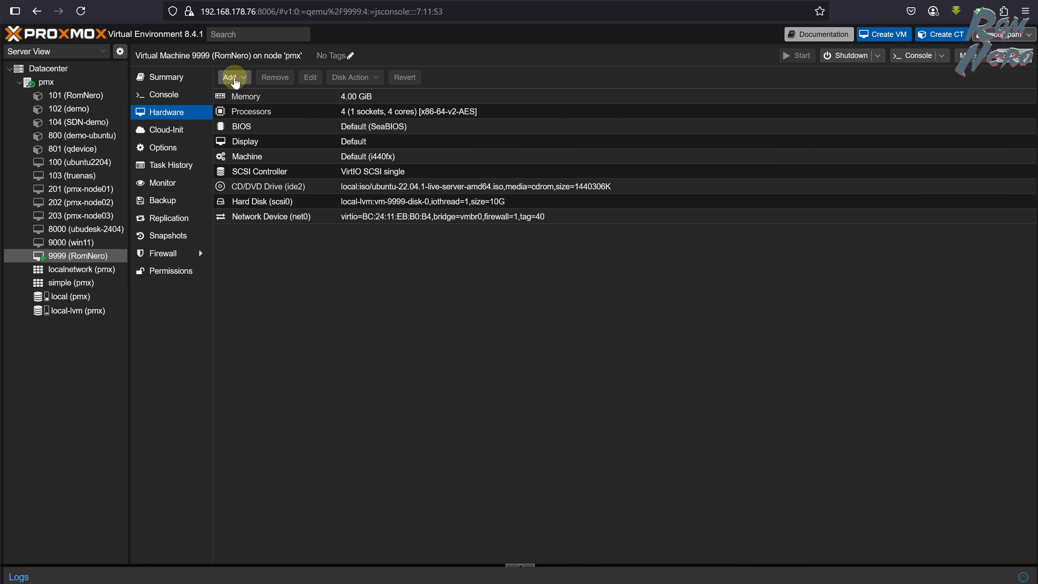
click(237, 79)
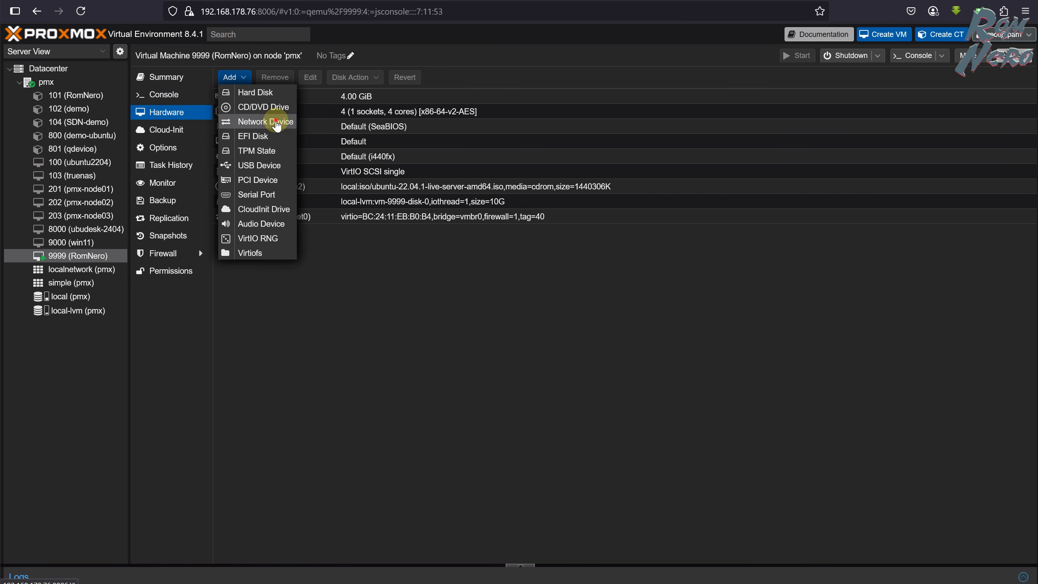
click(276, 122)
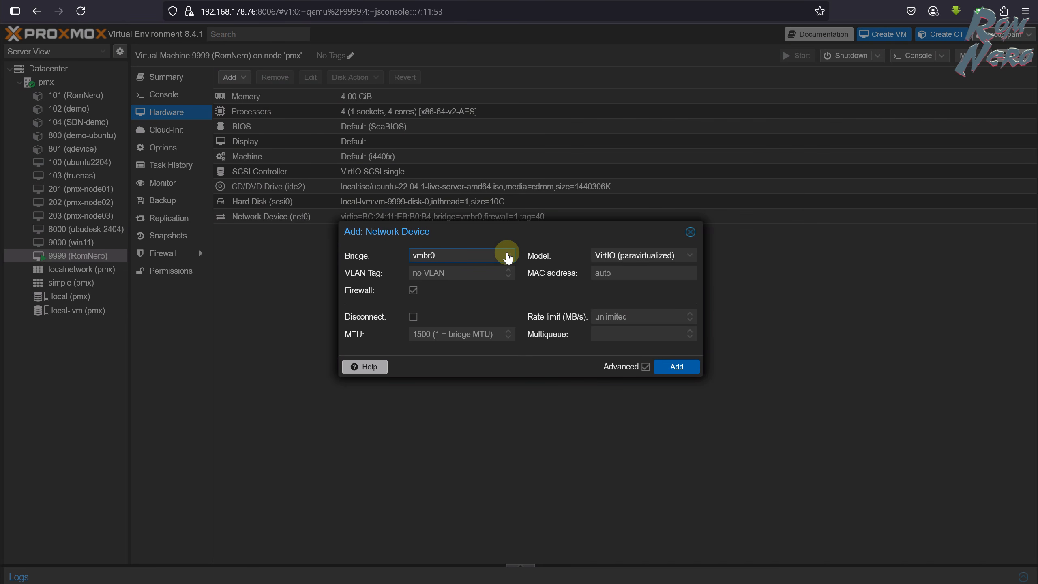
click(507, 256)
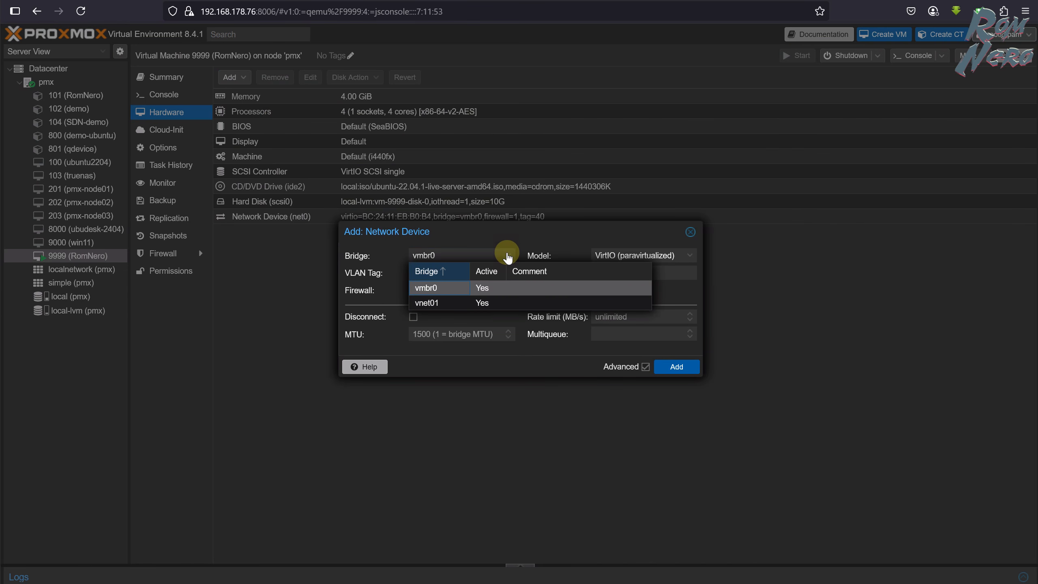
click(440, 303)
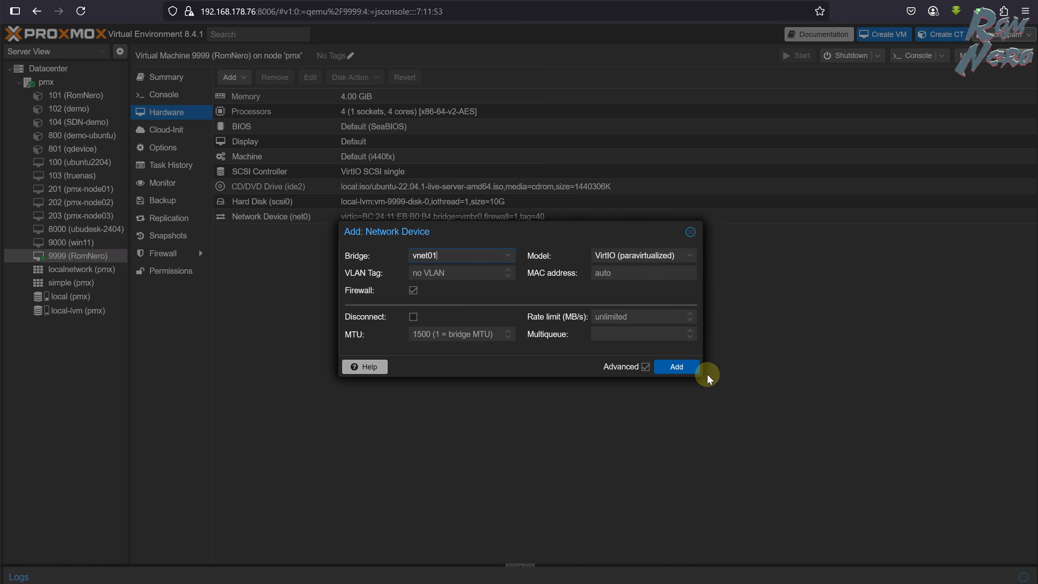
click(676, 366)
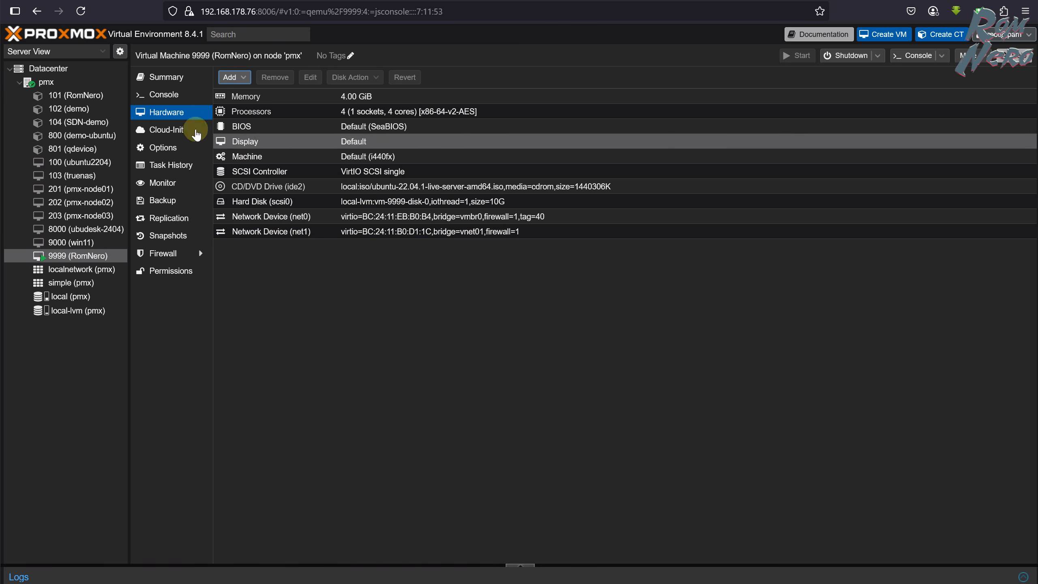
List the VM's interfaces and open /etc/netplan/00-installer-config.yaml in vi
click(164, 94)
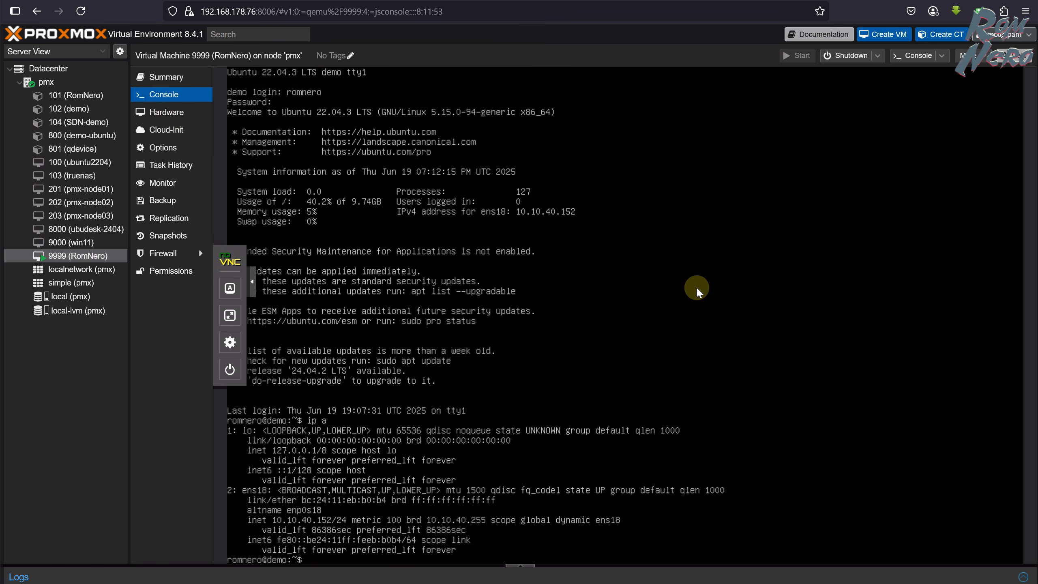
text(ip a)
key(Return)
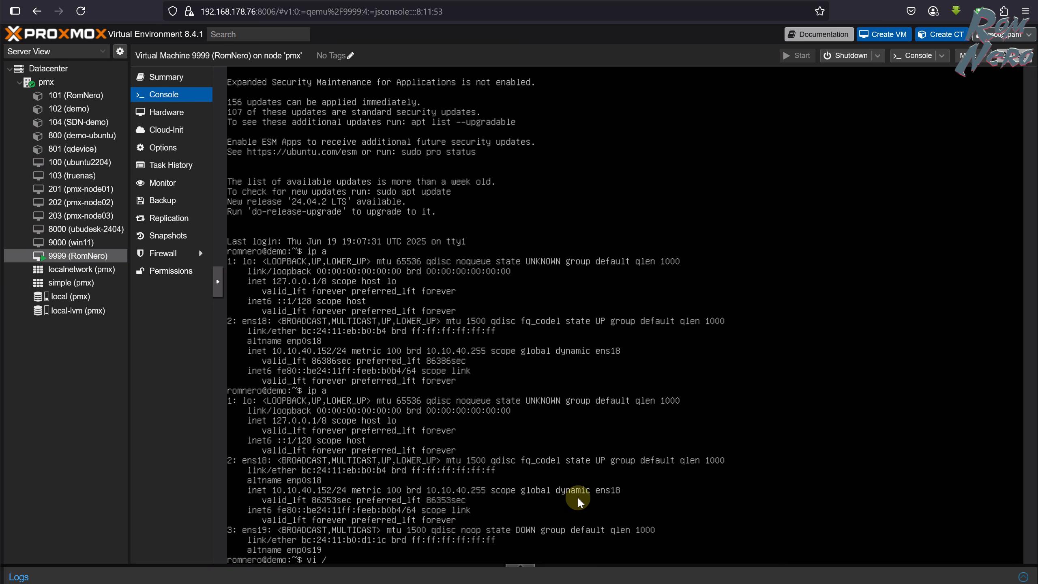
text(etc/netp)
key(Tab)
key(Tab)
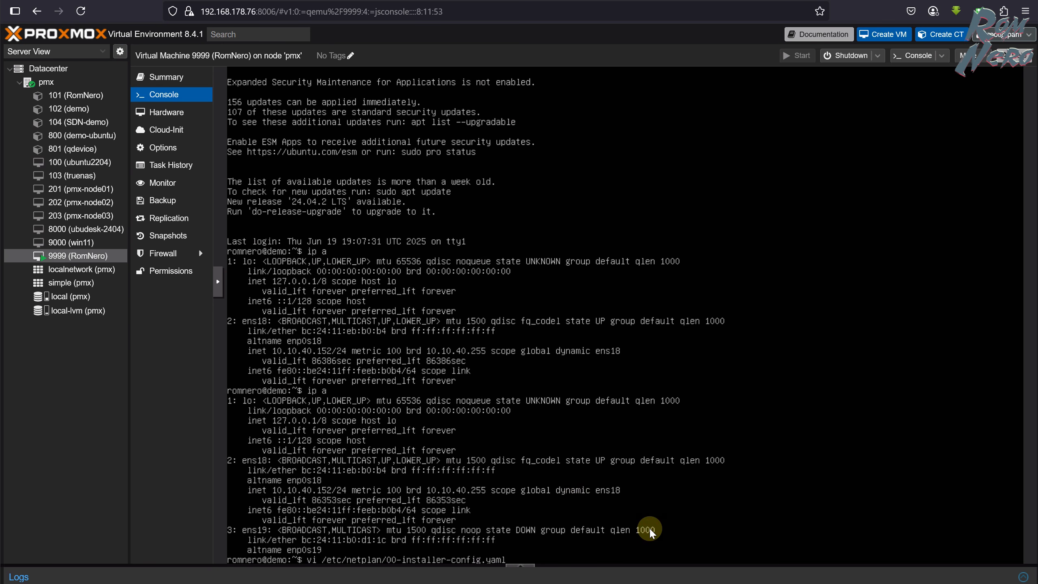
key(Return)
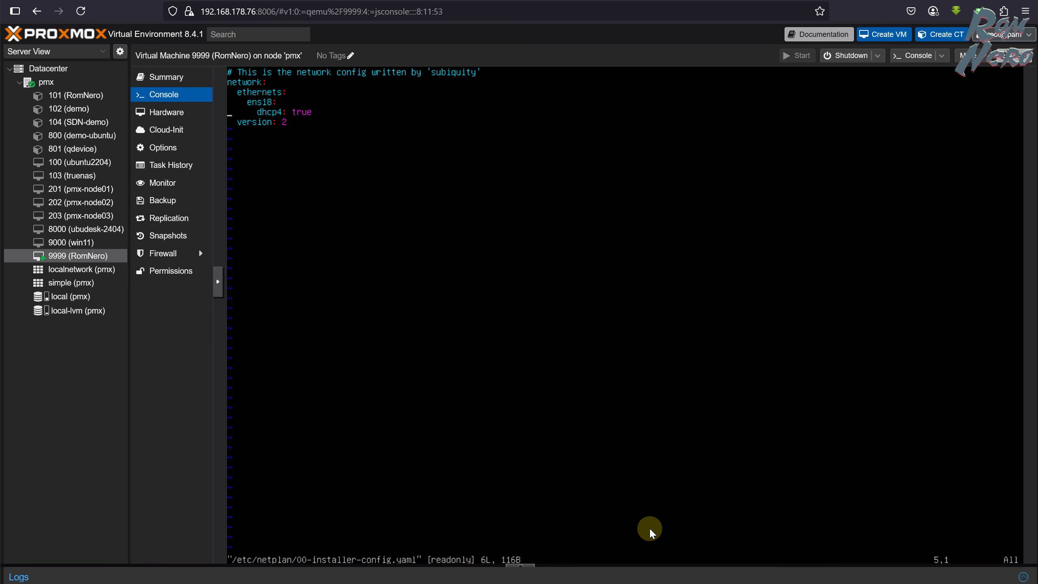
Add an ens19 entry with dhcp4: true to the netplan file and save it
key(i)
key(Return)
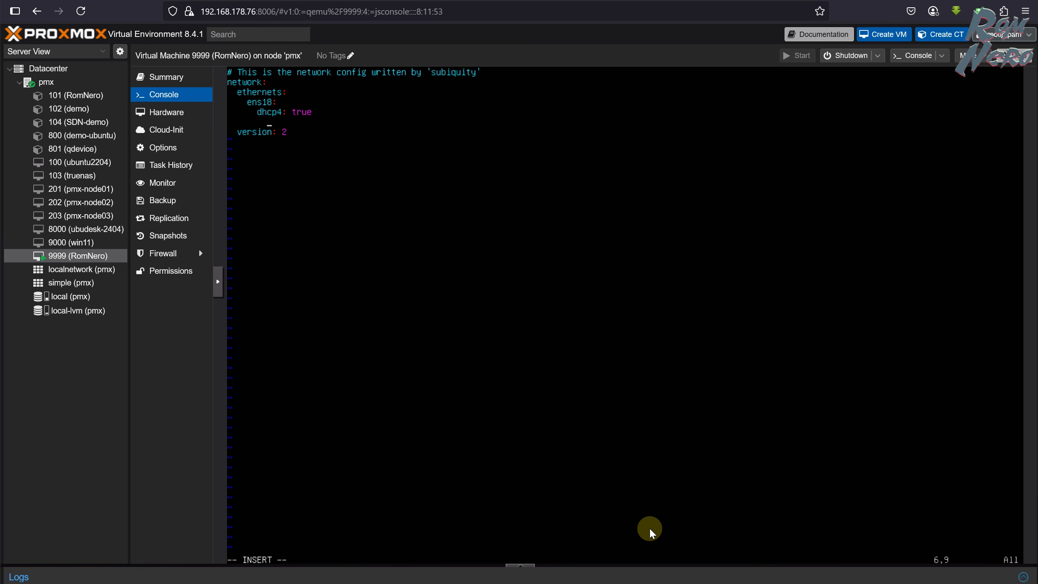
key(BackSpace)
key(BackSpace)
key(BackSpace)
key(BackSpace)
text(ens19:)
key(Return)
text(dh)
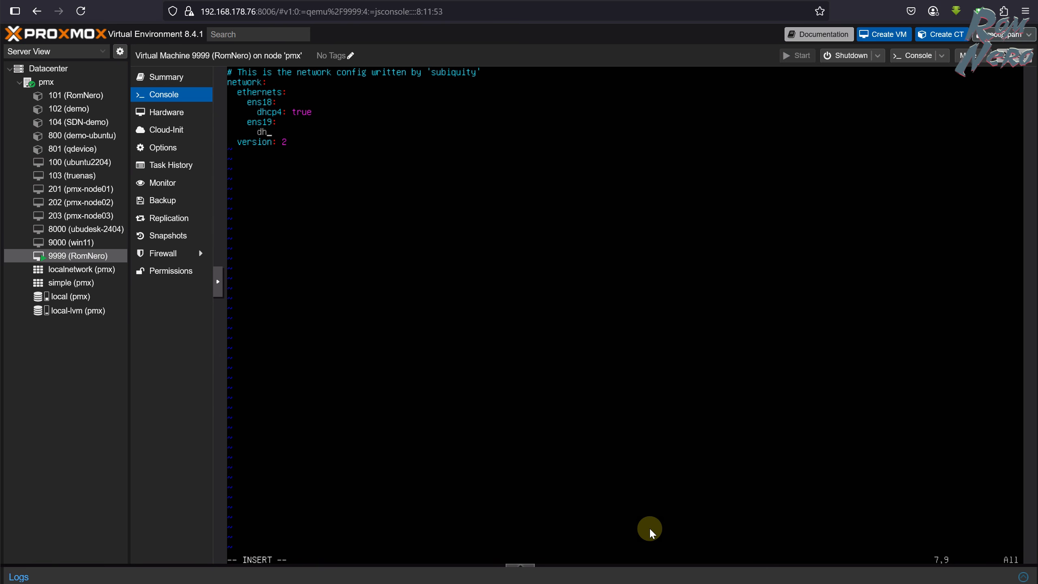
text(cp4: true)
key(Escape)
text(:wq)
key(Return)
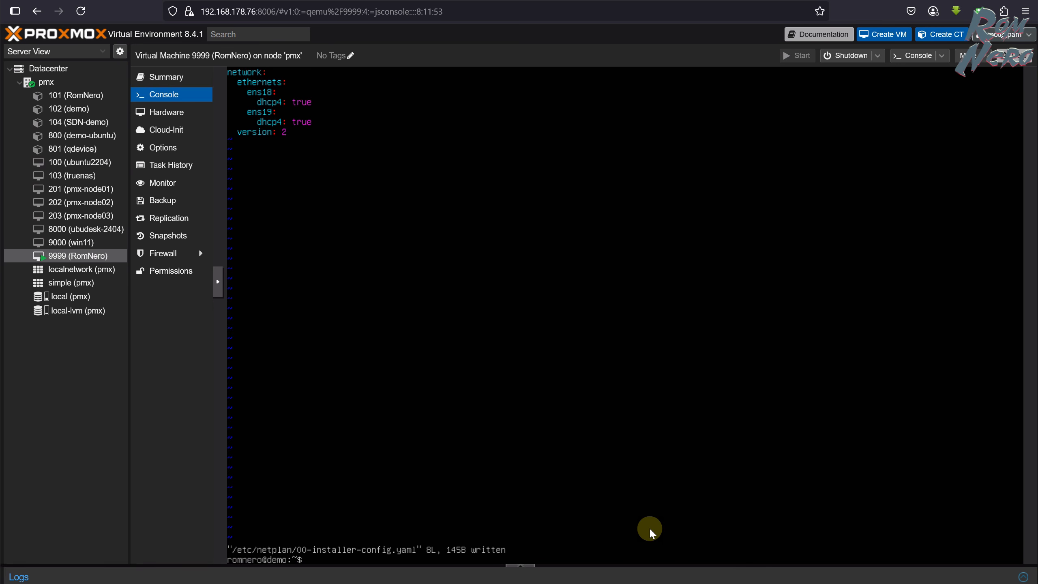
Apply the VM's netplan configuration with sudo netplan apply
text(ip a)
key(Return)
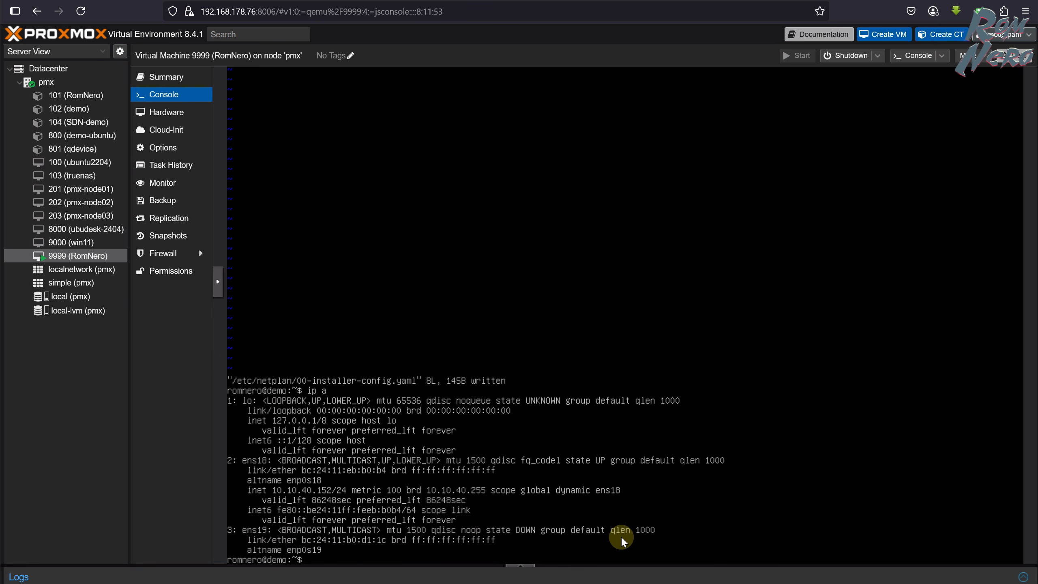
text(netplan  apply)
key(Return)
key(Up)
key(Home)
text(sudo)
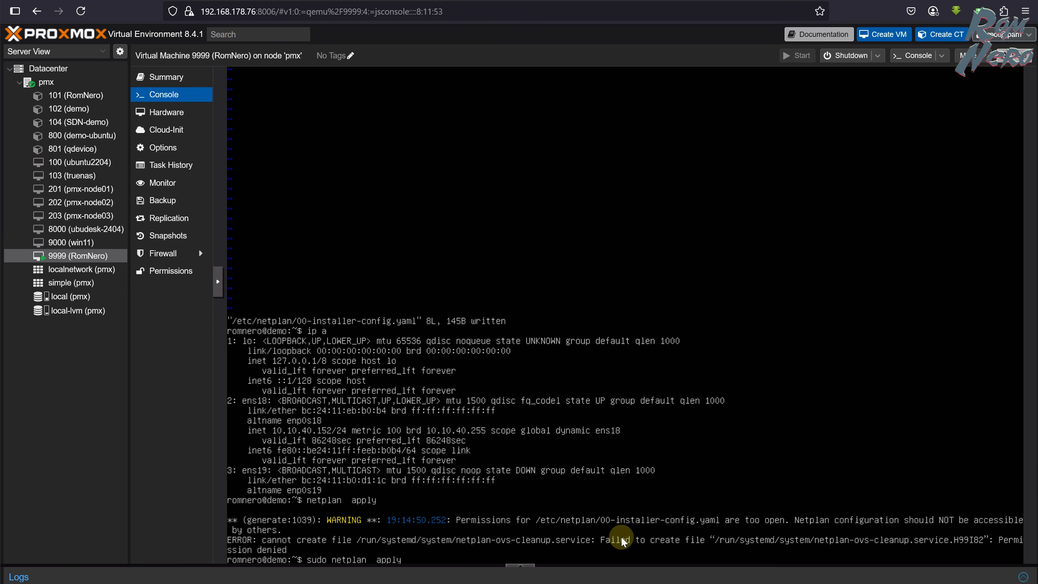
key(Return)
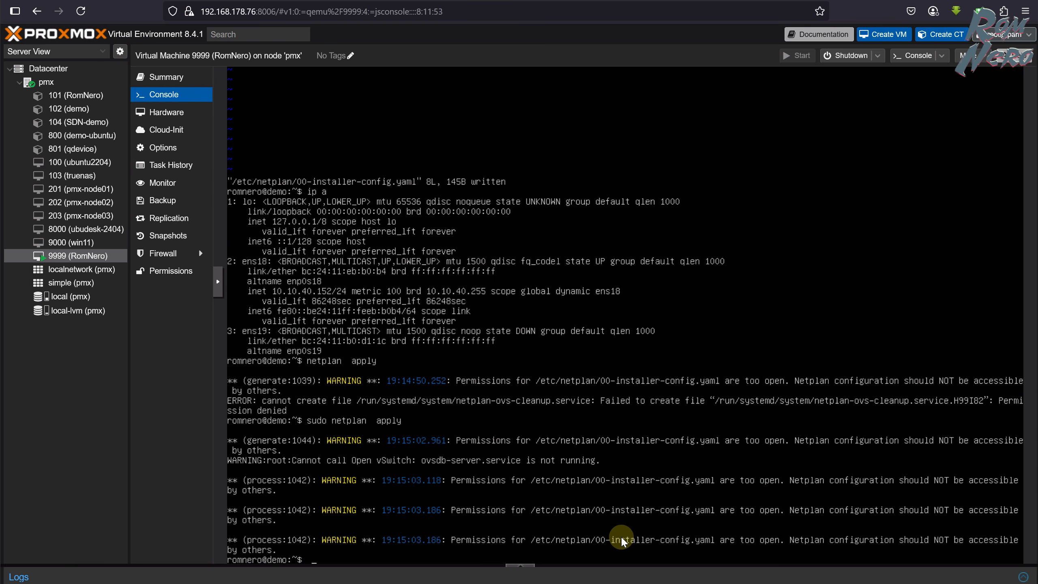
Confirm ens19 holds 10.80.80.50 and that google.com answers pings
text(ip a)
key(Return)
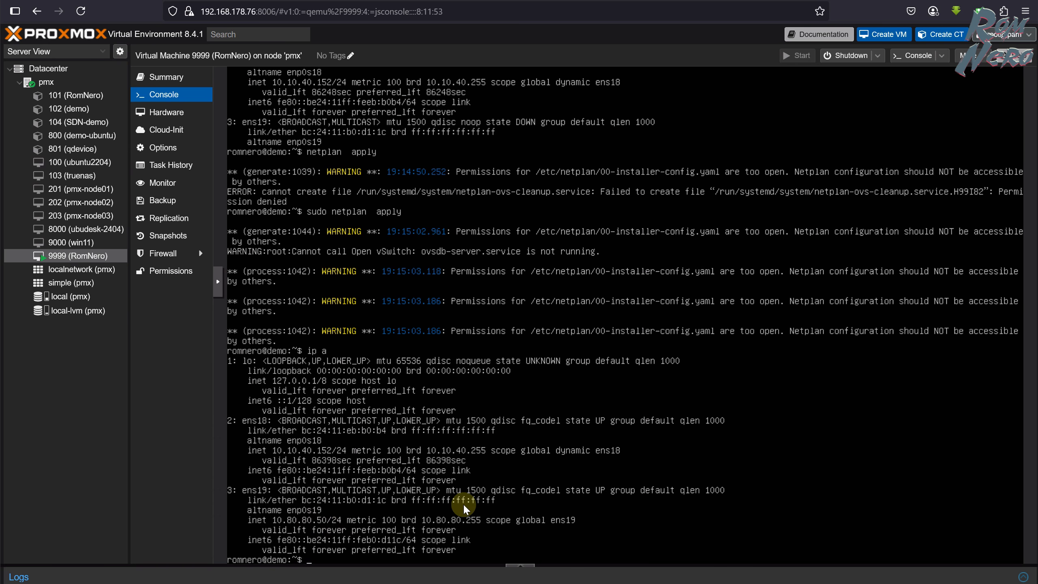
text(ing google.com)
key(Return)
key(ctrl+c)
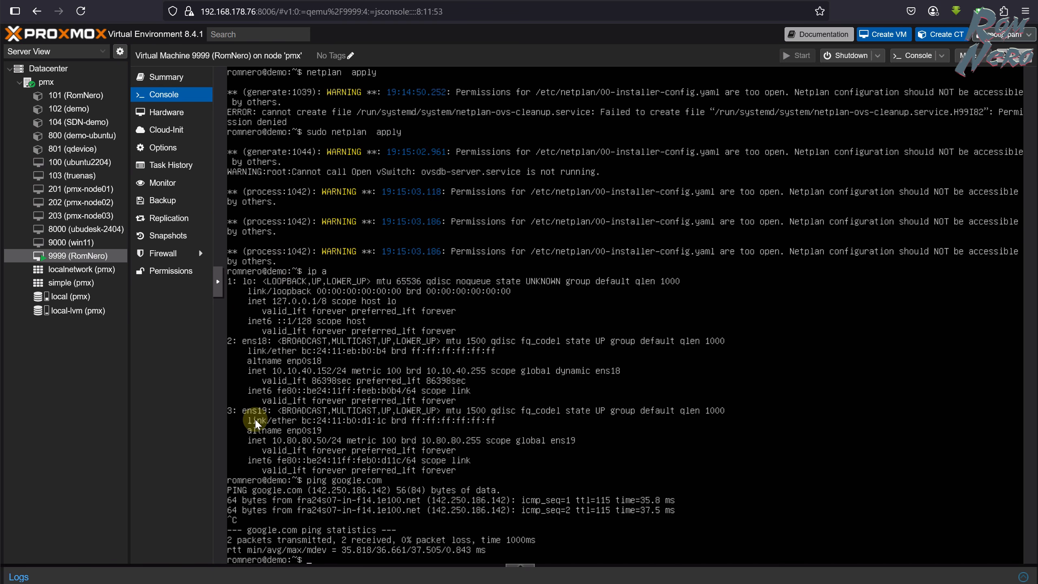
click(171, 112)
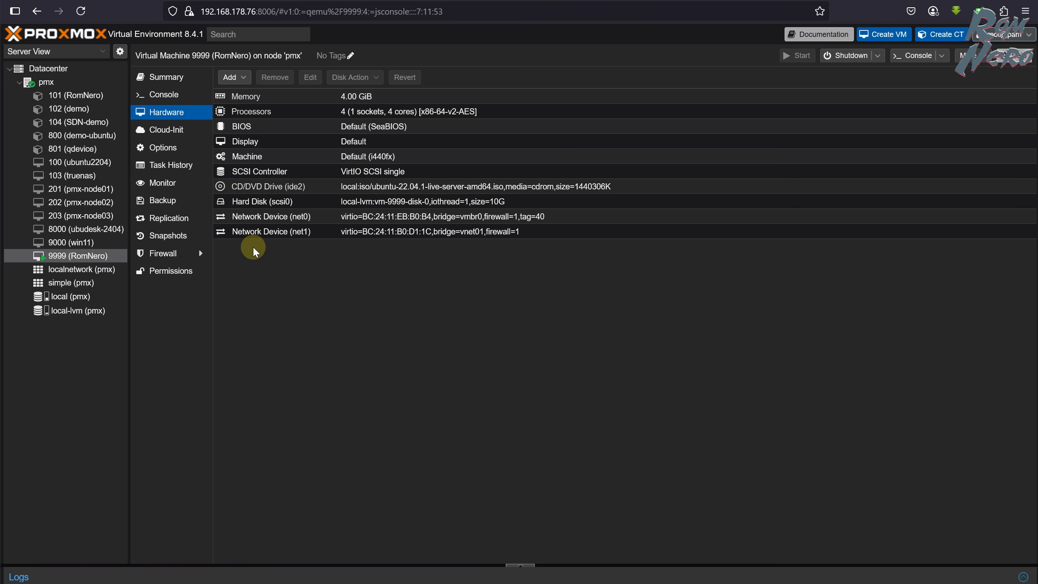
Disconnect VM 9999's original net0 network device
double_click(258, 213)
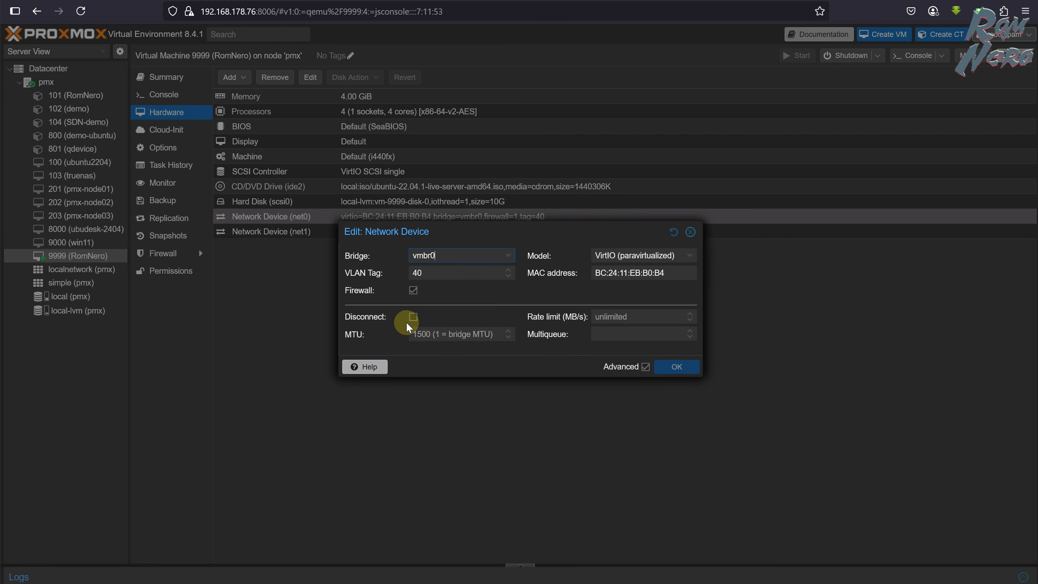
click(413, 318)
click(677, 367)
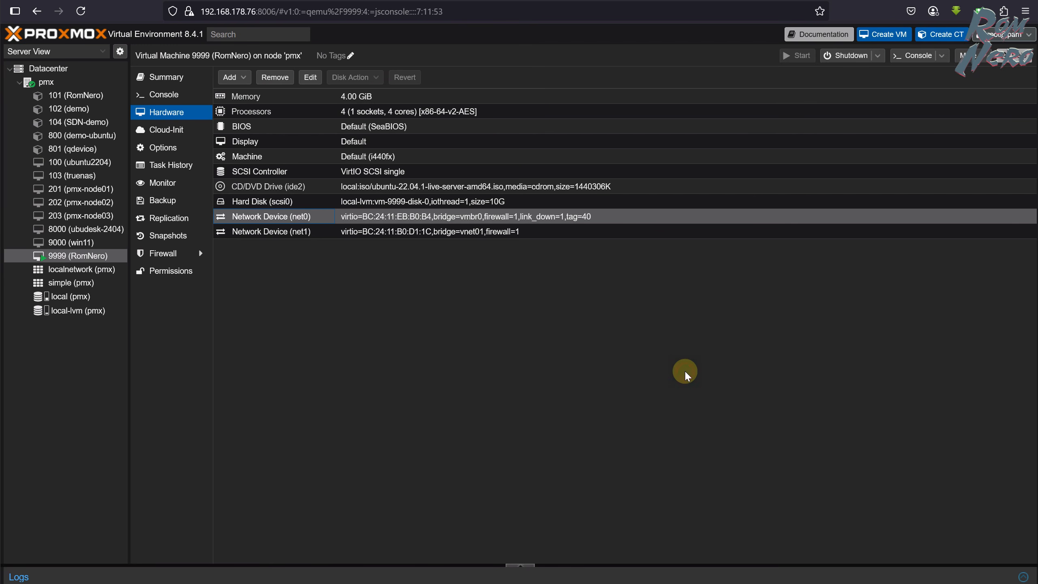
Check the interfaces and confirm google.com still pings through ens19 alone
click(163, 95)
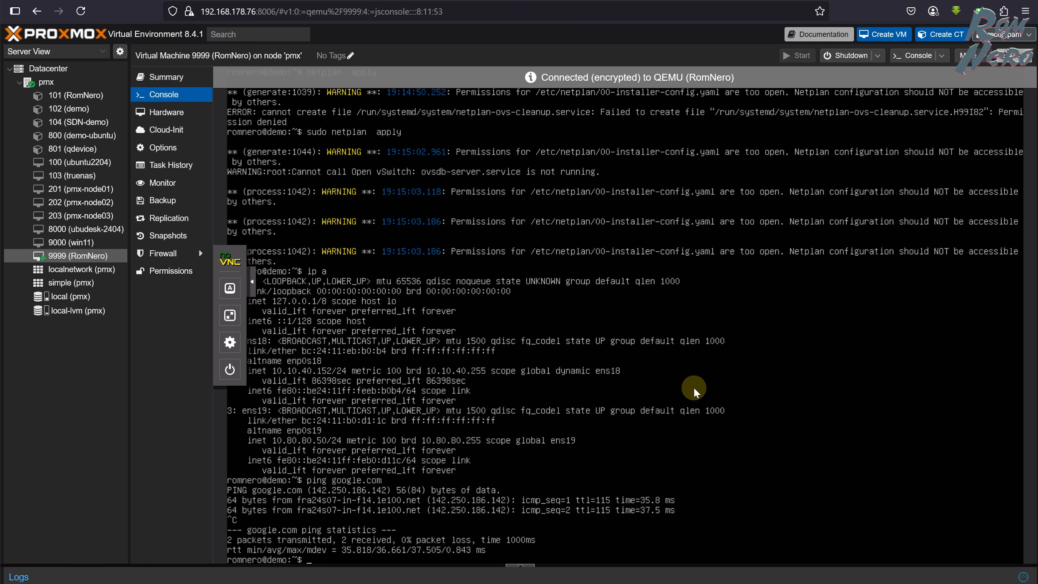
text(ip a)
key(Return)
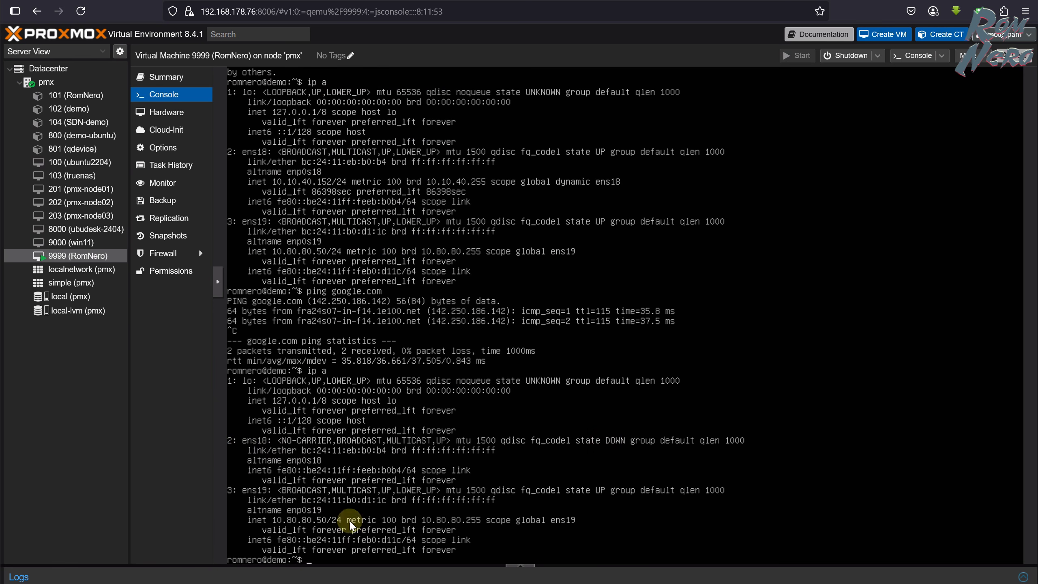
text(ping google.com)
key(Return)
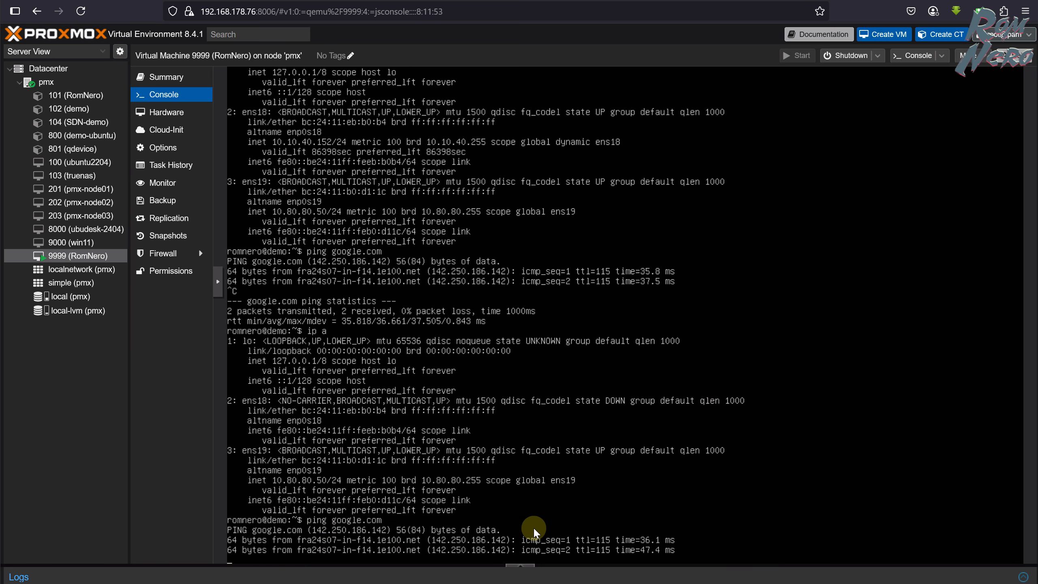
key(ctrl+c)
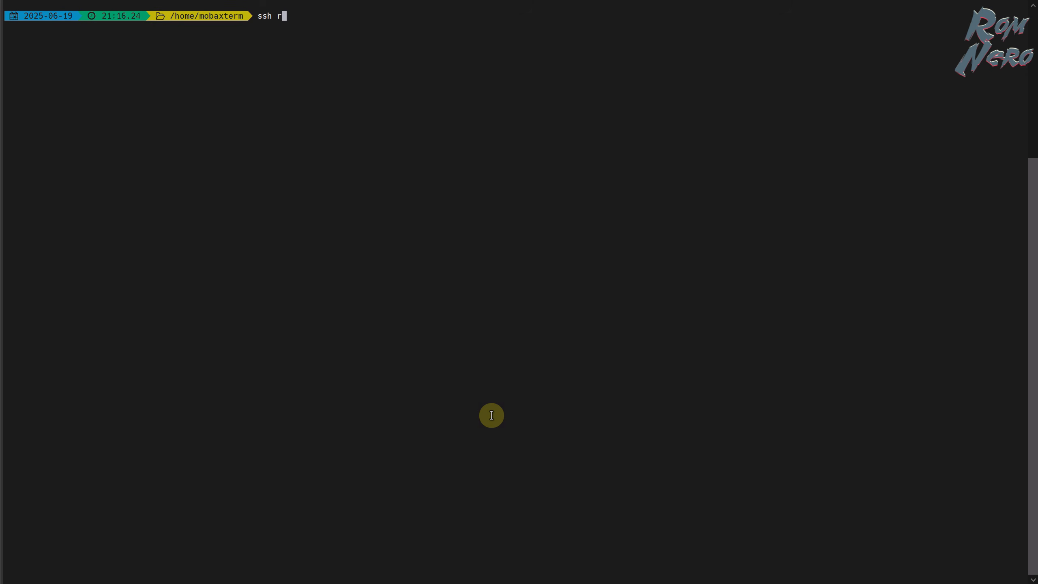
From MobaXterm, try SSH and ping to 10.80.80.50, then open container 104's network settings
text(omnero@10.80.80.50)
key(Return)
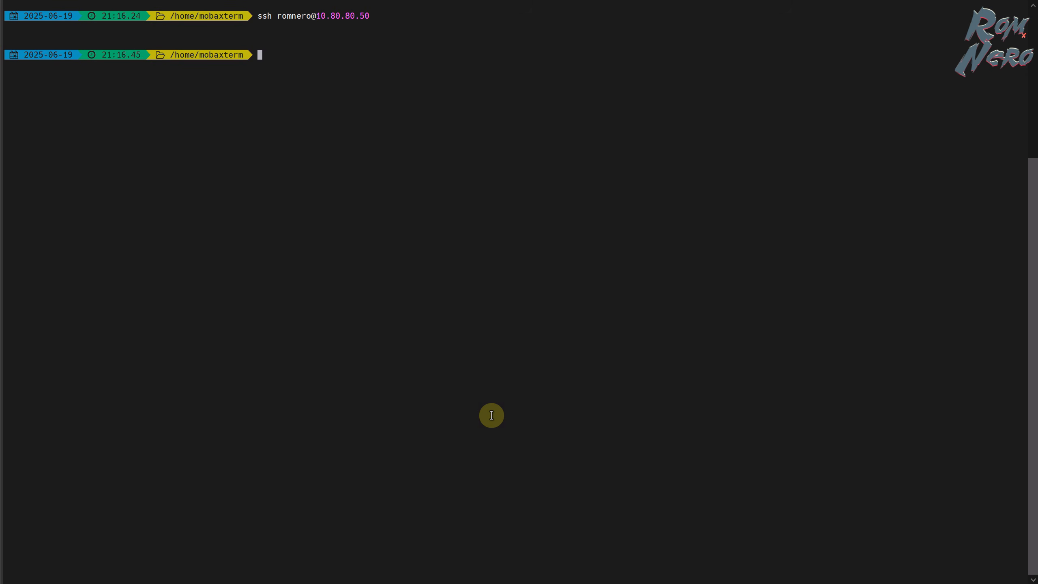
text(ping 10.80.80.50)
key(Return)
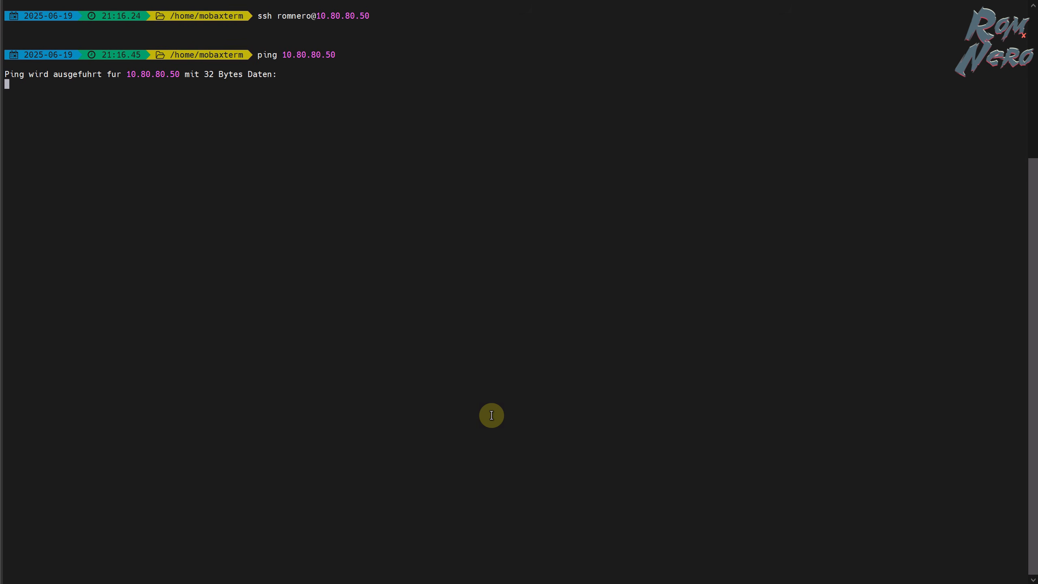
key(alt+Tab)
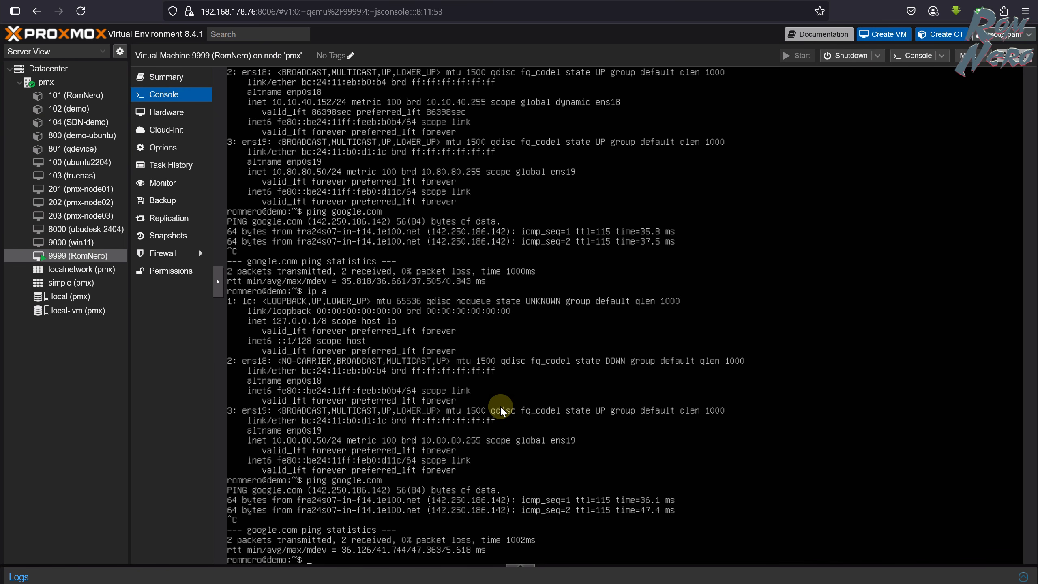
click(75, 122)
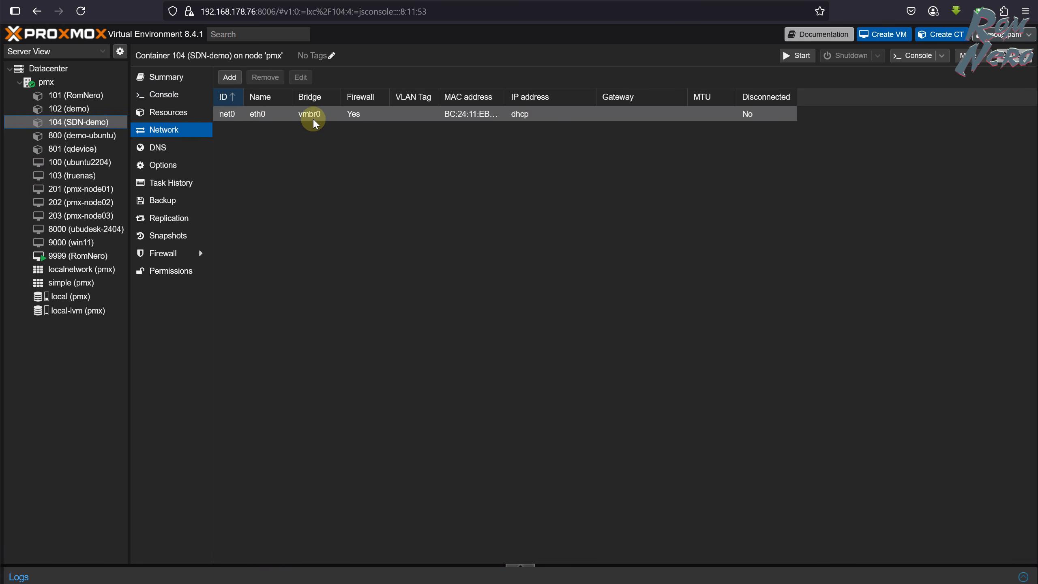
Add interface eth1 to container 104, bridged to vnet01 with IPv4 via DHCP
click(304, 146)
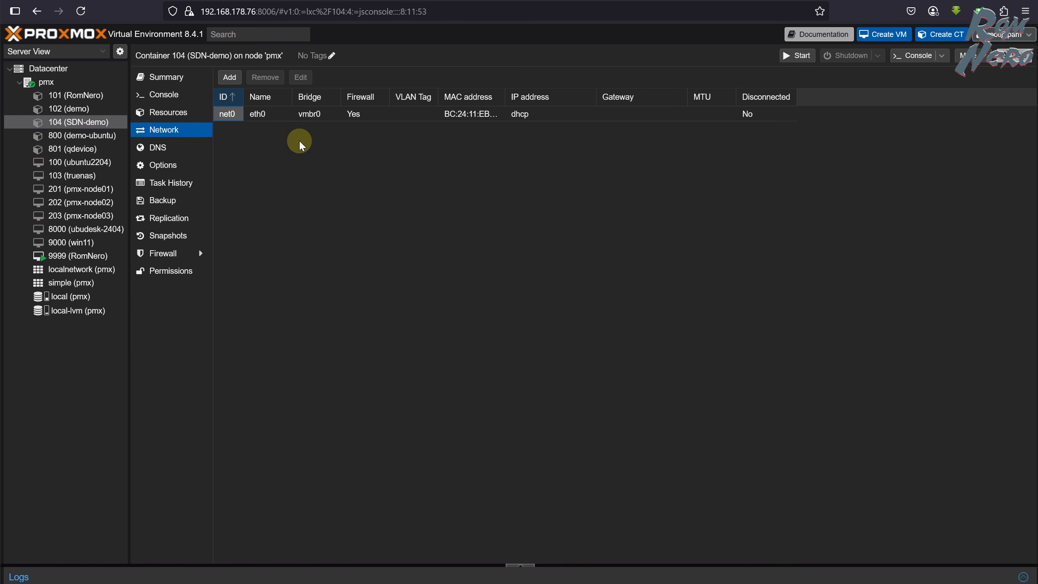
click(229, 78)
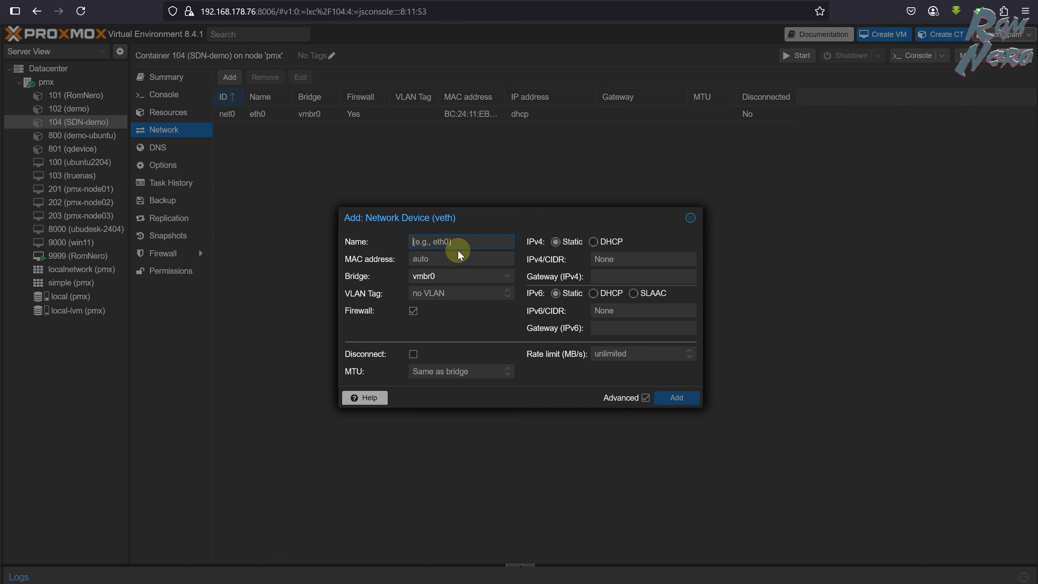
text(eth1)
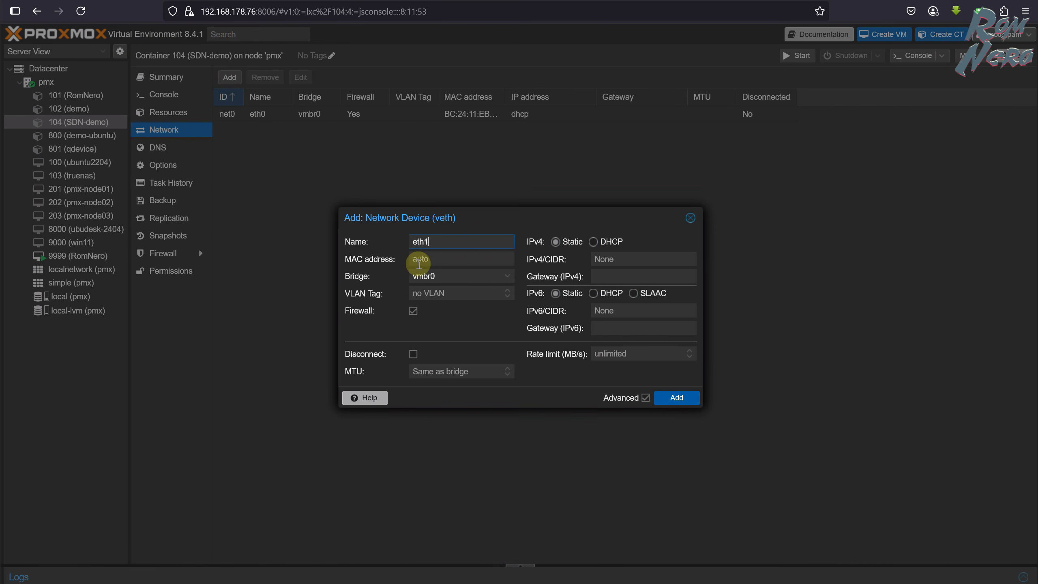
click(485, 277)
click(451, 327)
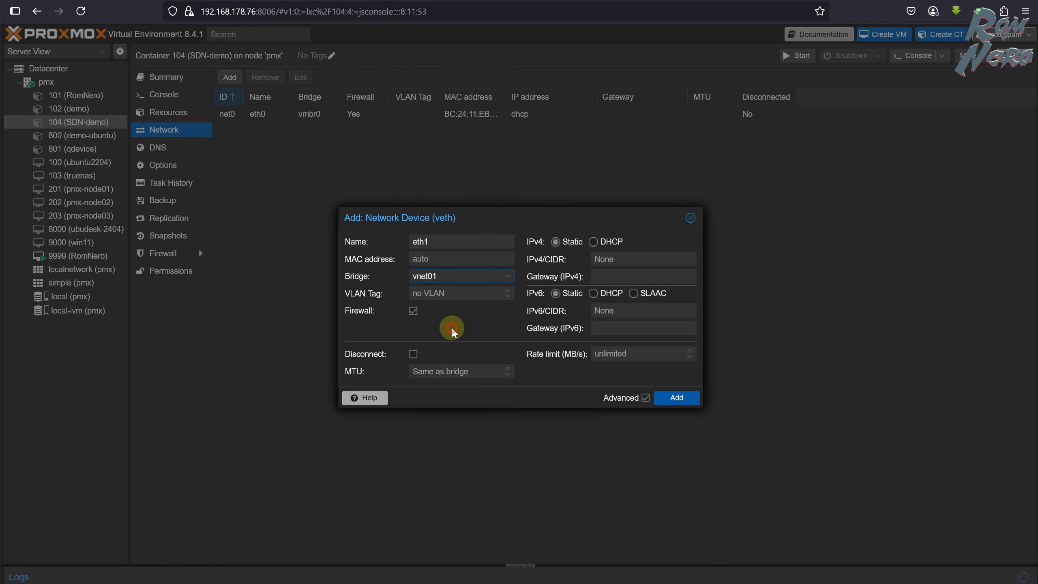
click(593, 242)
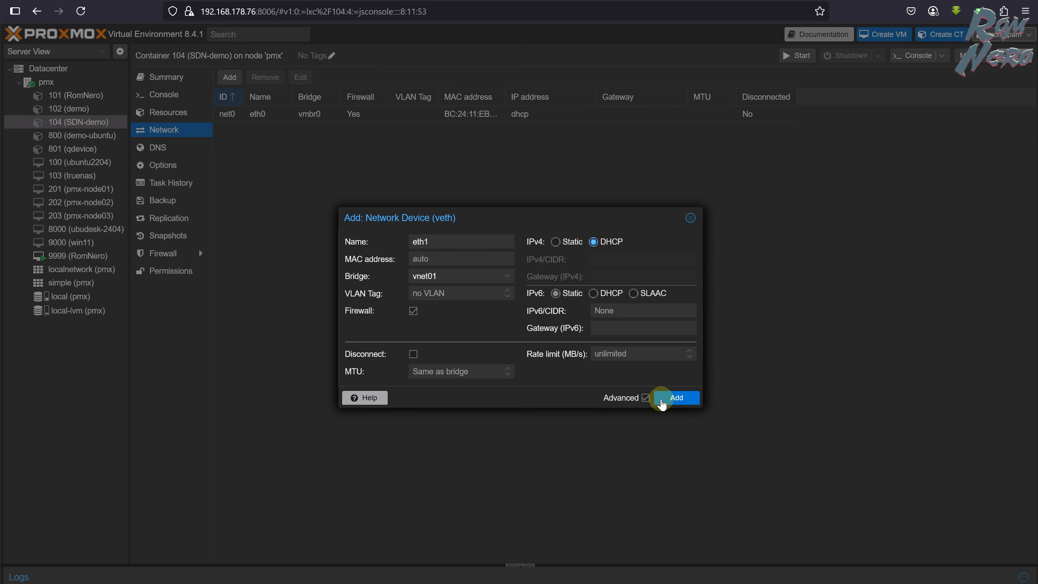
click(677, 398)
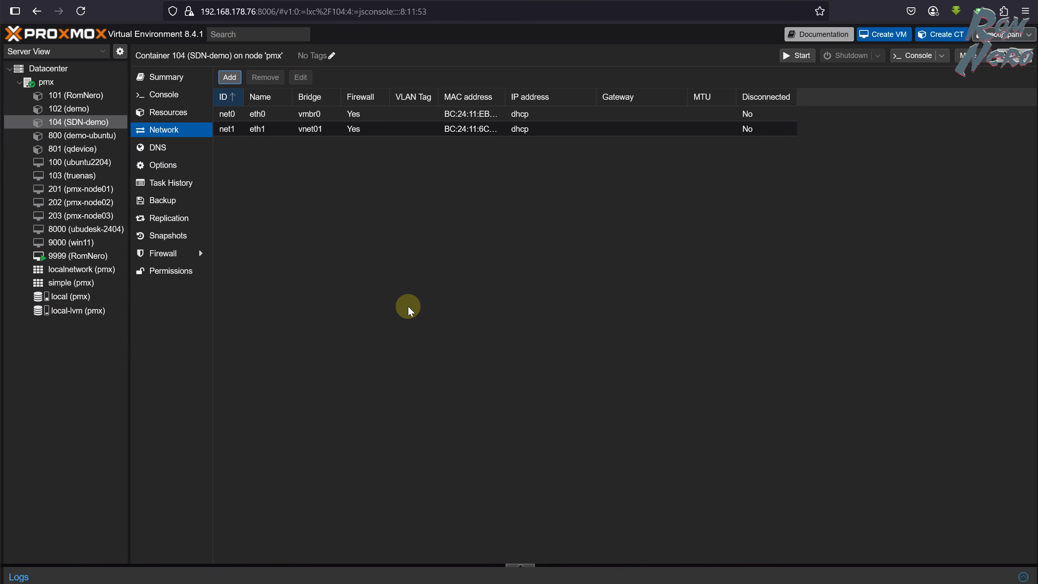
right_click(77, 122)
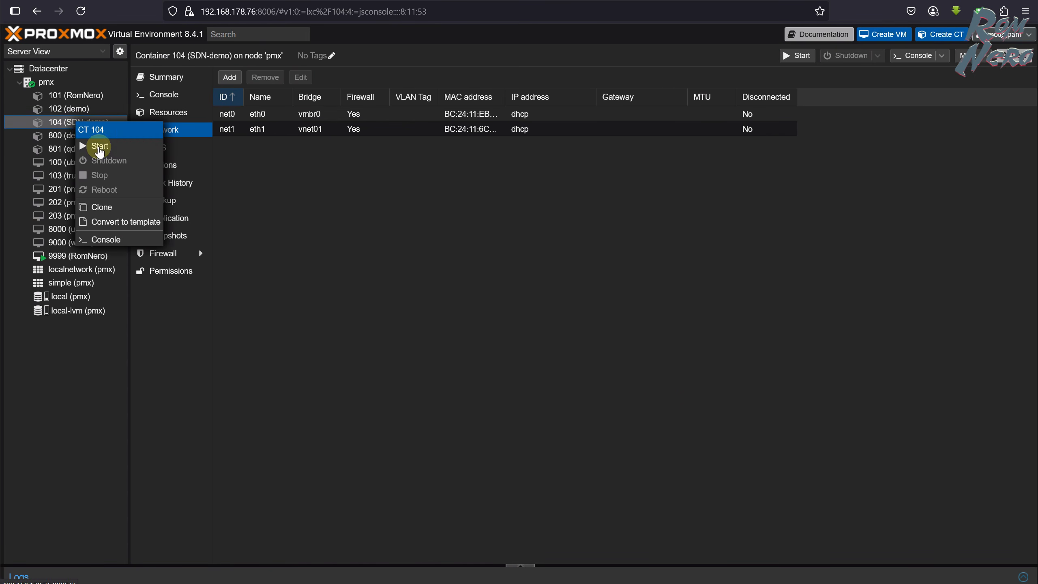
Start container 104 and log in as root on its console
click(100, 146)
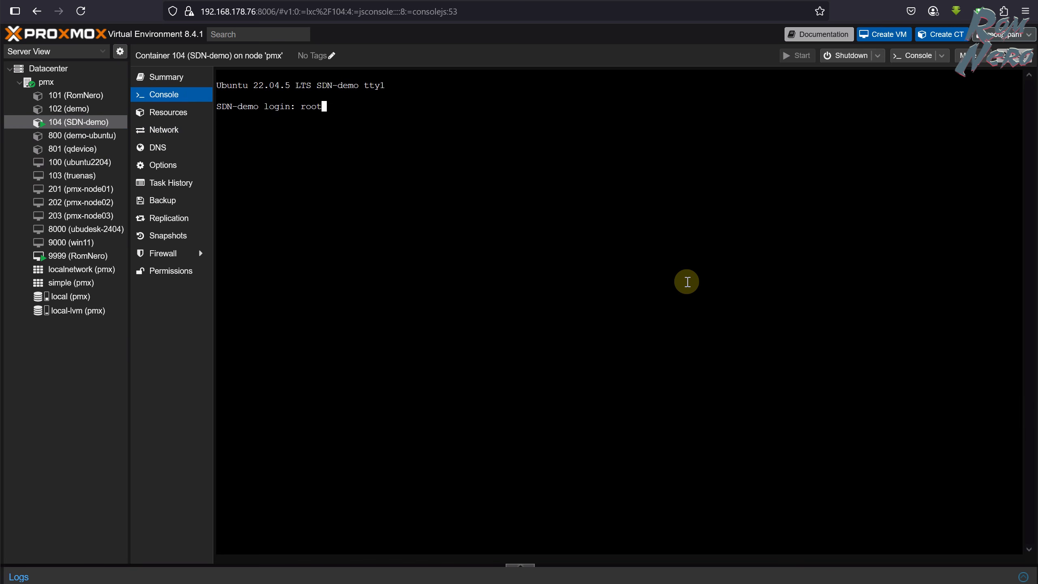
key(Return)
key(Return)
Run 'ip a' and highlight eth0's 192.168.178.146/24 and eth1's 10.80.80.51
text(ip a)
key(Return)
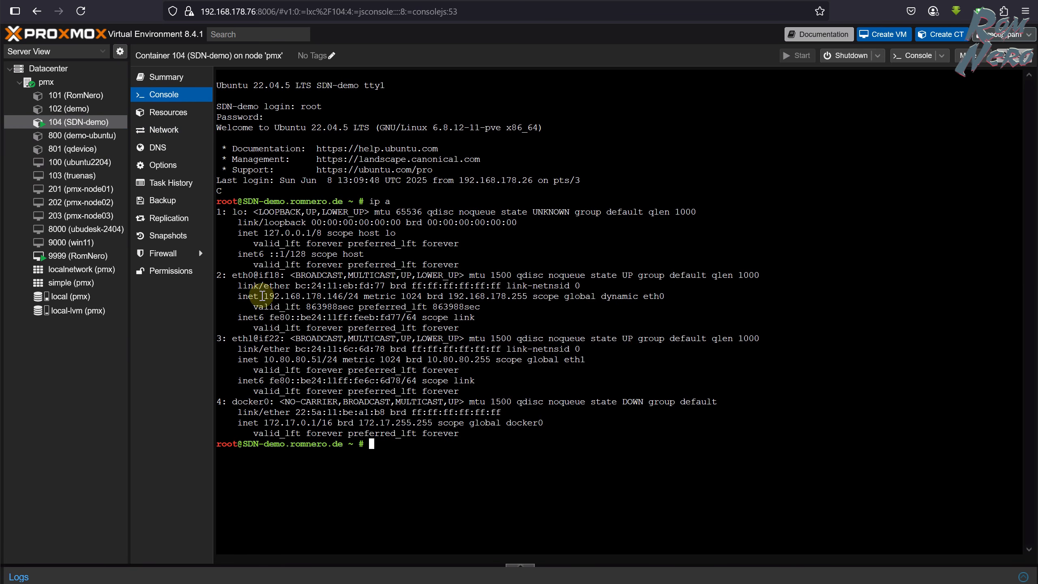
drag(262, 295, 353, 293)
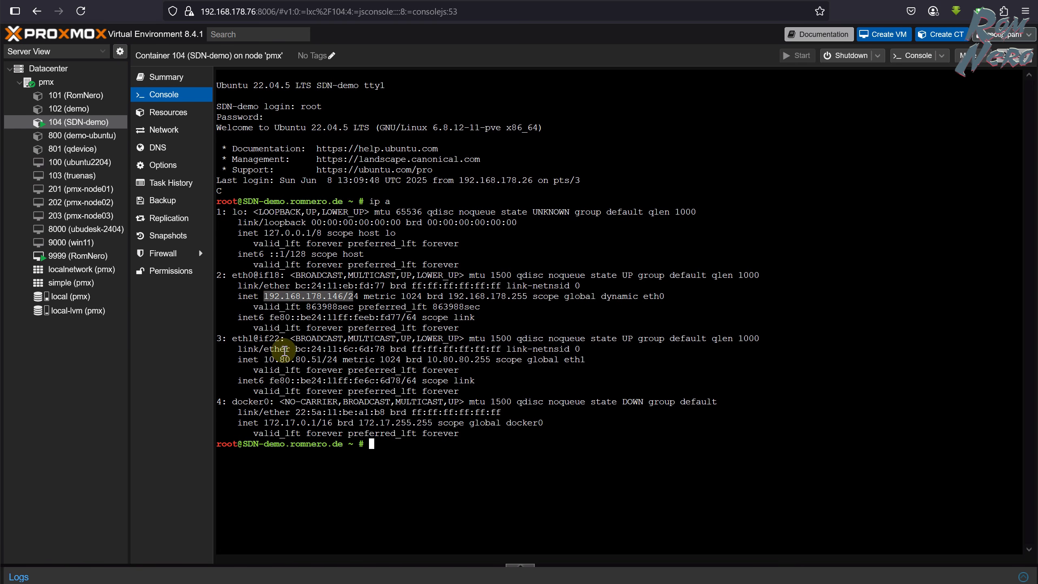
drag(263, 359, 323, 359)
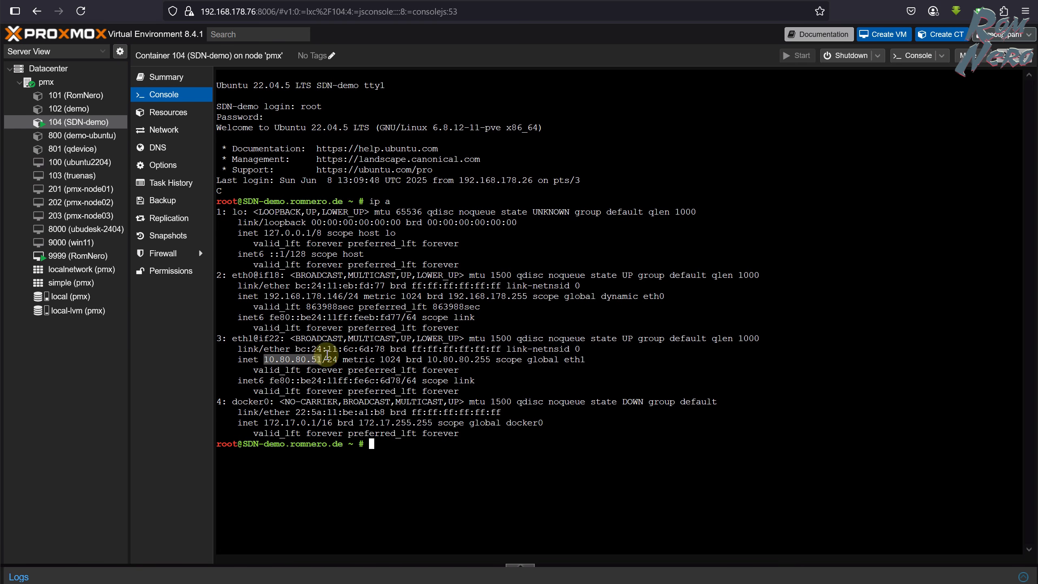
drag(264, 295, 341, 298)
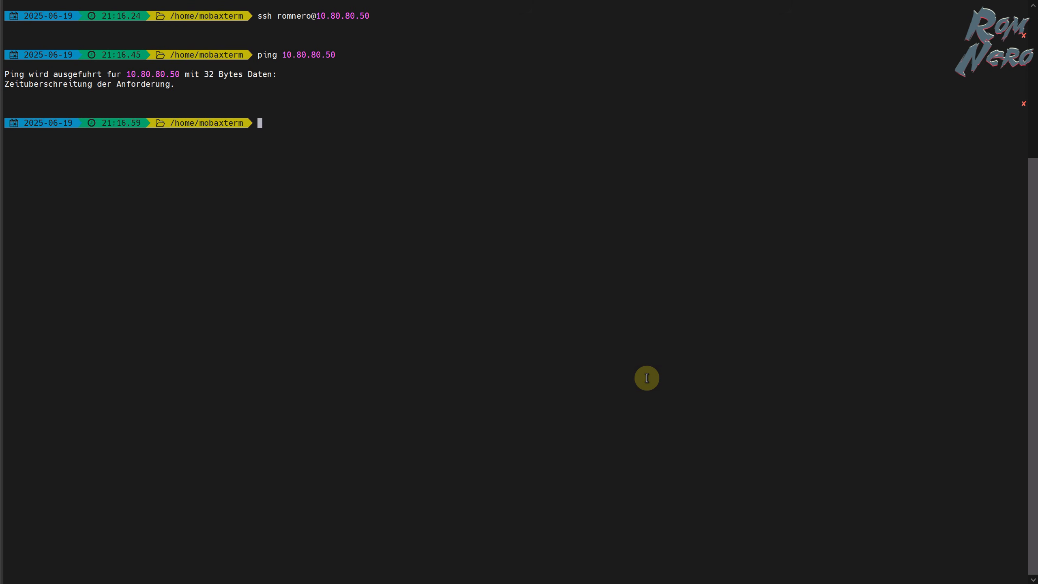
SSH as root into container 104 at 192.168.178.146 and list its interfaces with 'ip a'
text(ssh root@192.168.178.146)
key(Return)
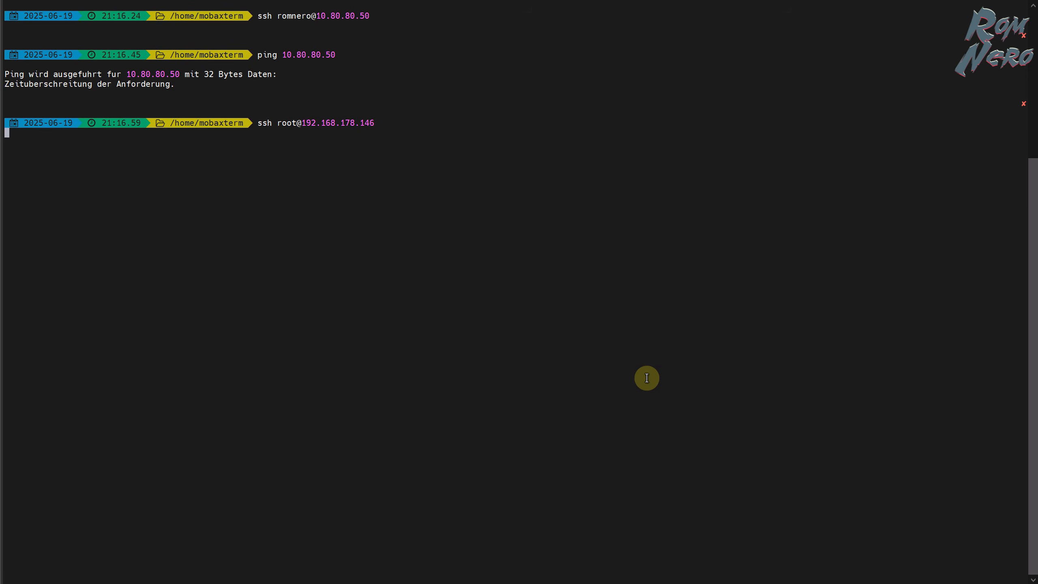
key(Return)
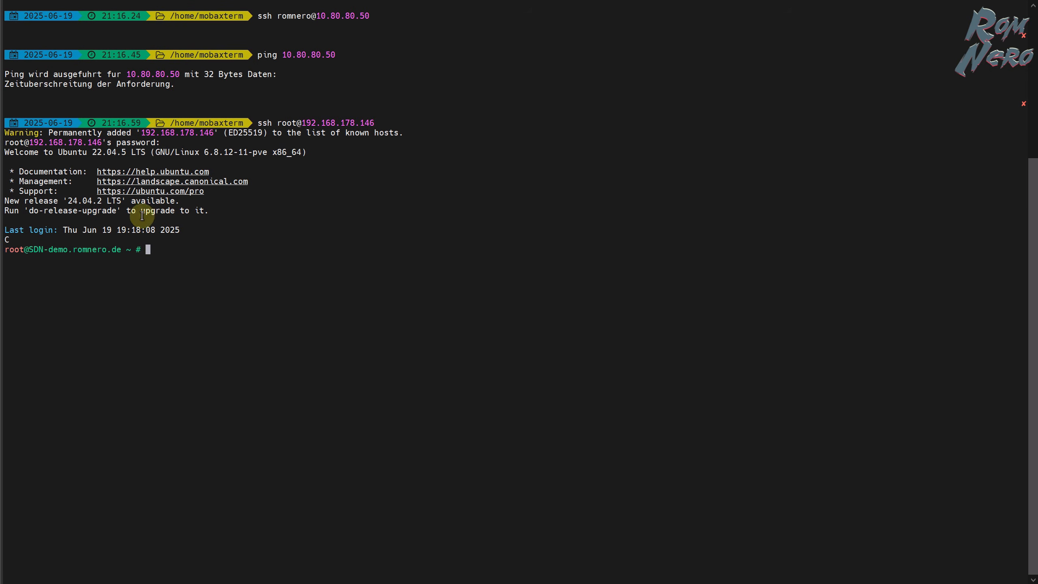
click(269, 318)
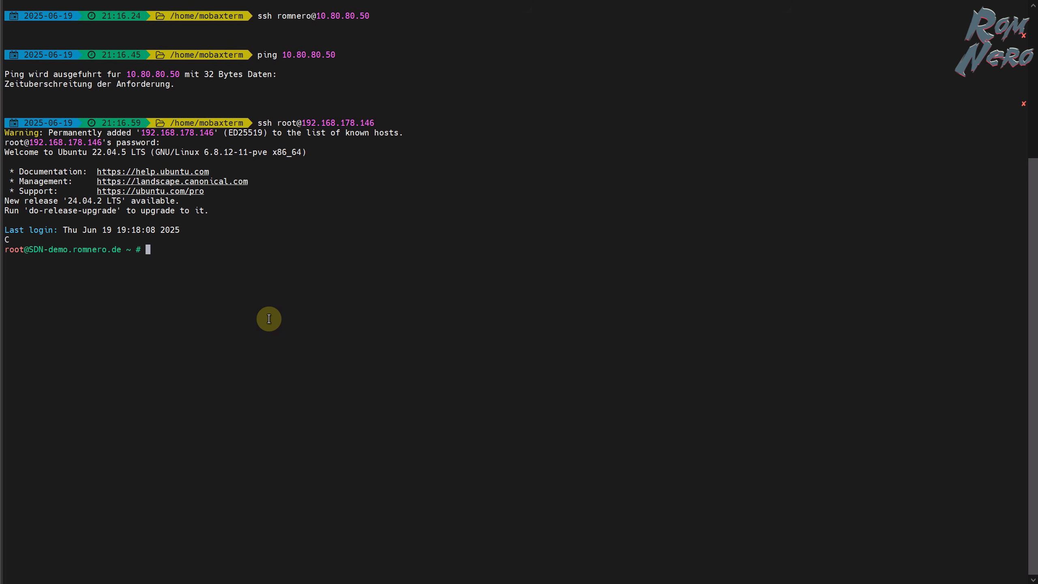
text(ip a)
key(Return)
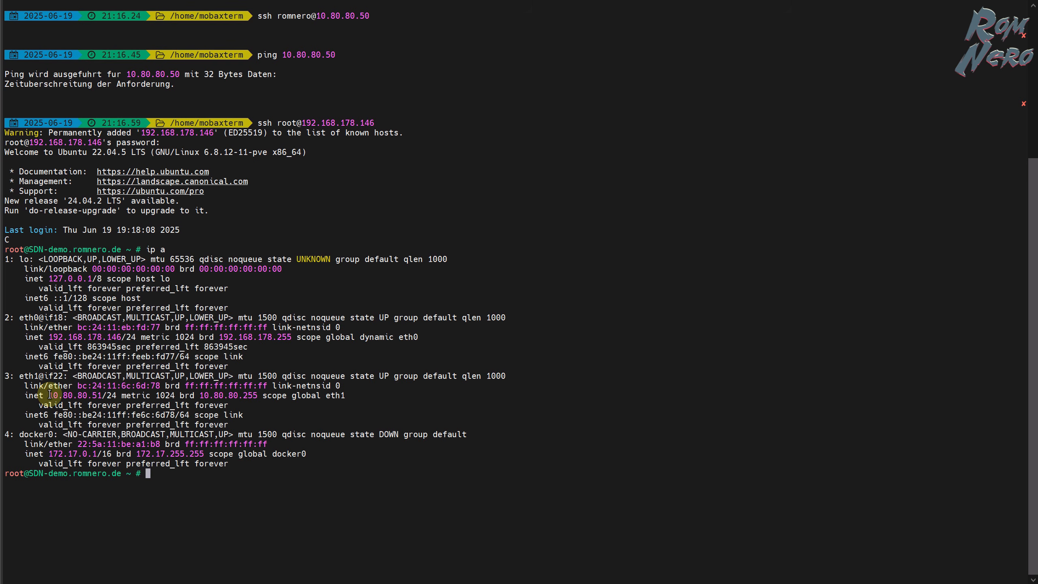
drag(47, 395, 85, 395)
click(495, 317)
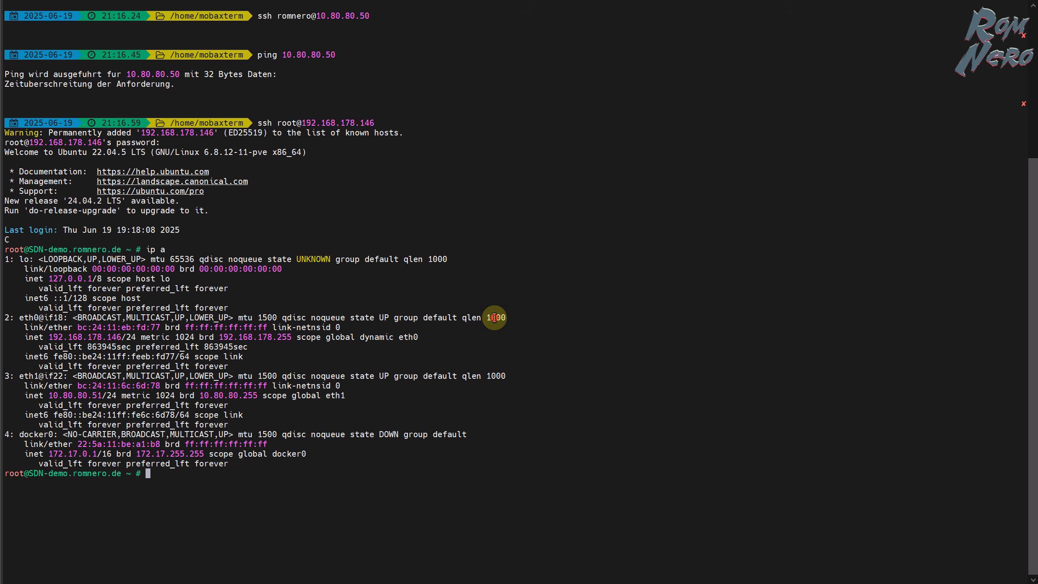
From the container, SSH into the VM at 10.80.80.50, accepting its host key with 'yes'
text(ssh romnero@10.80.80.50)
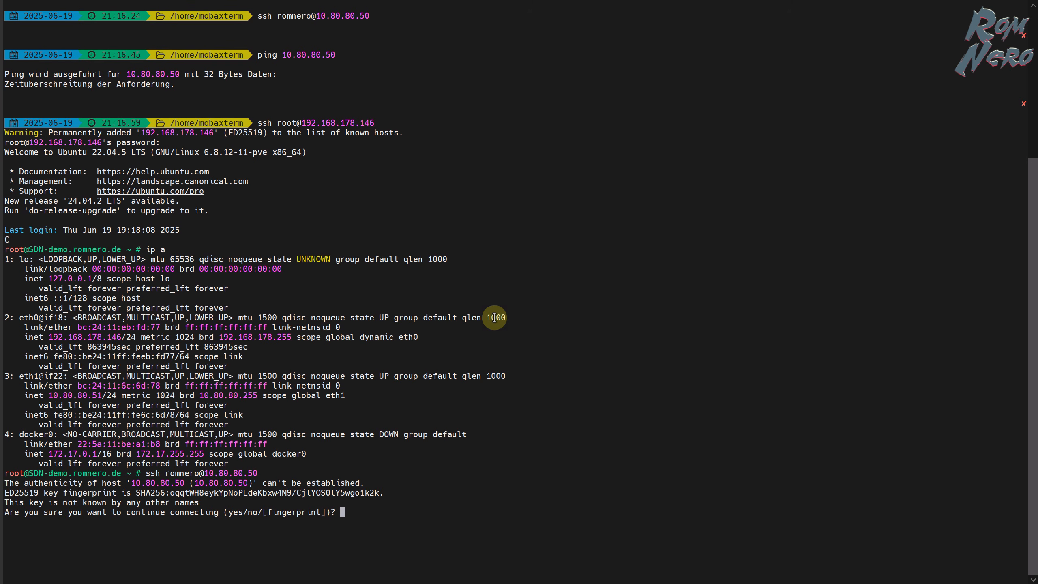
text(res)
key(Left)
key(Left)
key(Delete)
key(Return)
text(yes)
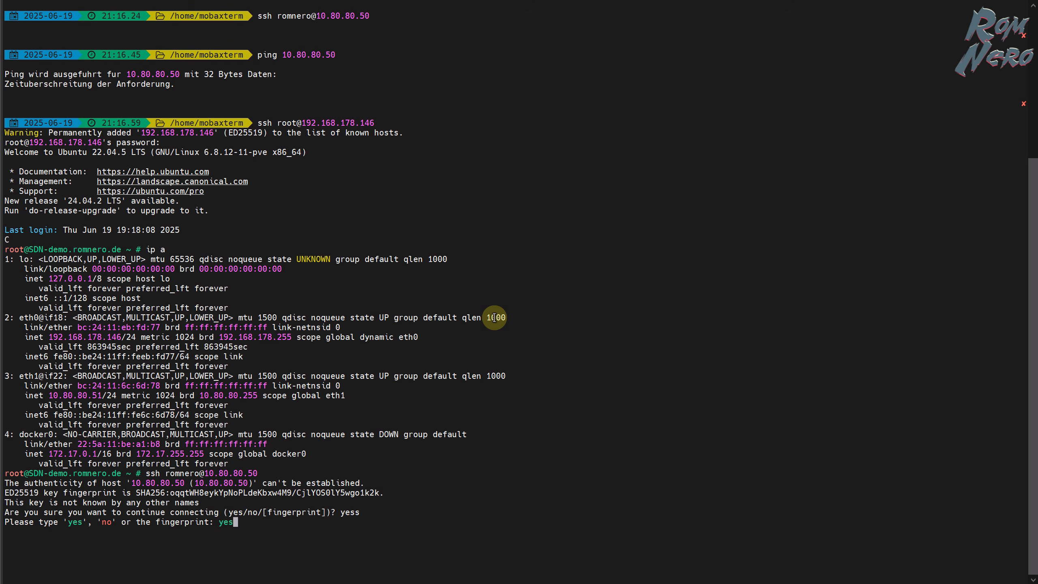
key(Return)
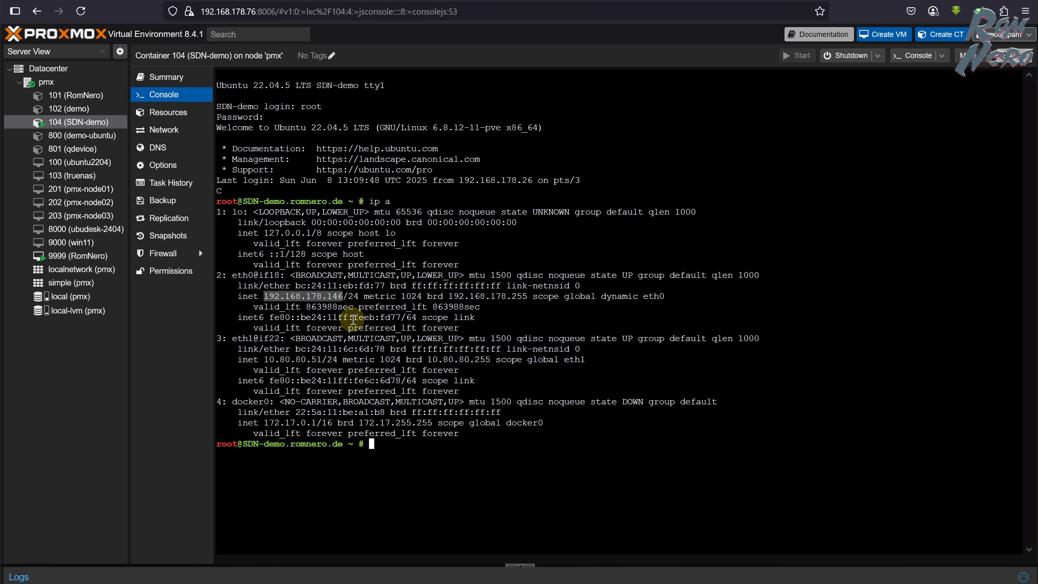
Open Datacenter's SDN IPAM page showing leases 10.80.80.50 (VM 9999) and 10.80.80.51 (CT 104)
click(48, 69)
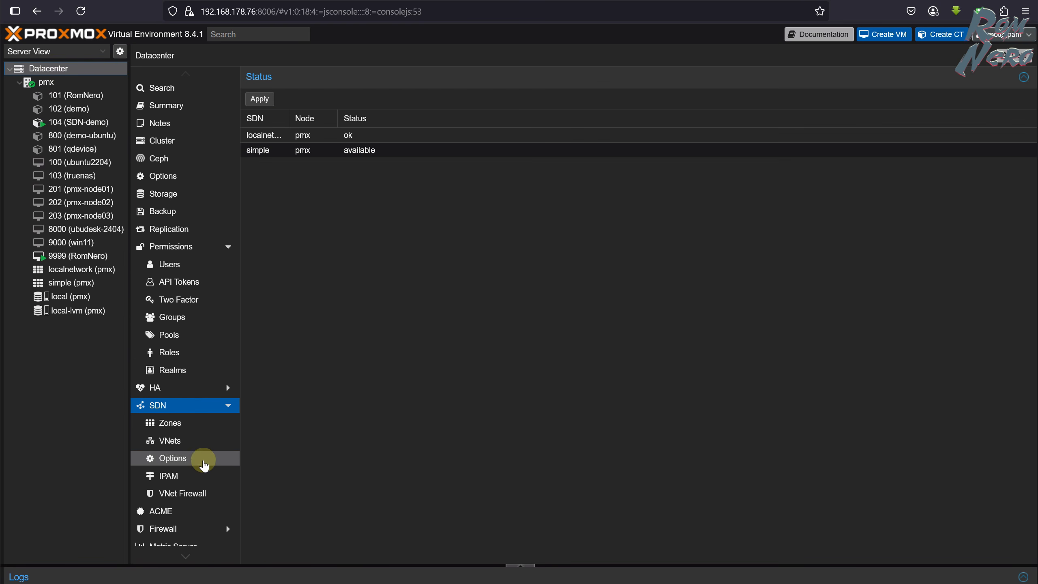
click(189, 477)
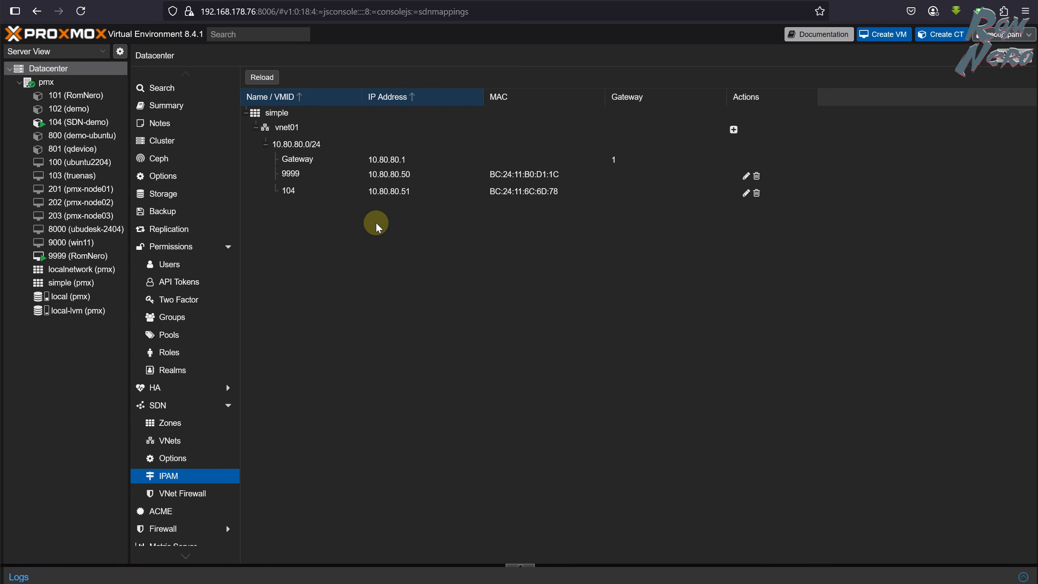
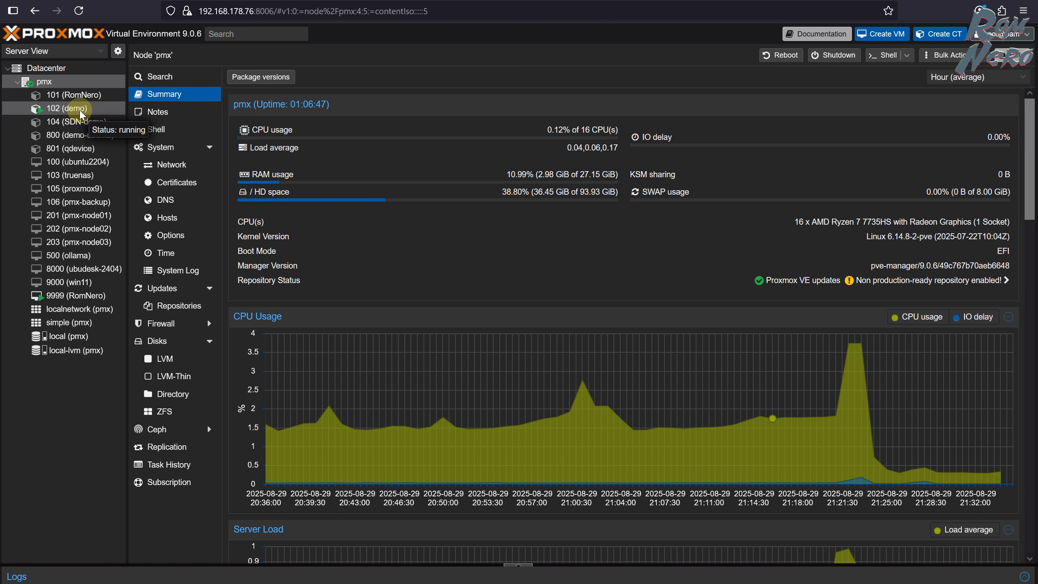
Check VM 9999's net0 on vmbr0 tag 40, then view container 102's eth0 with tag 40
click(83, 296)
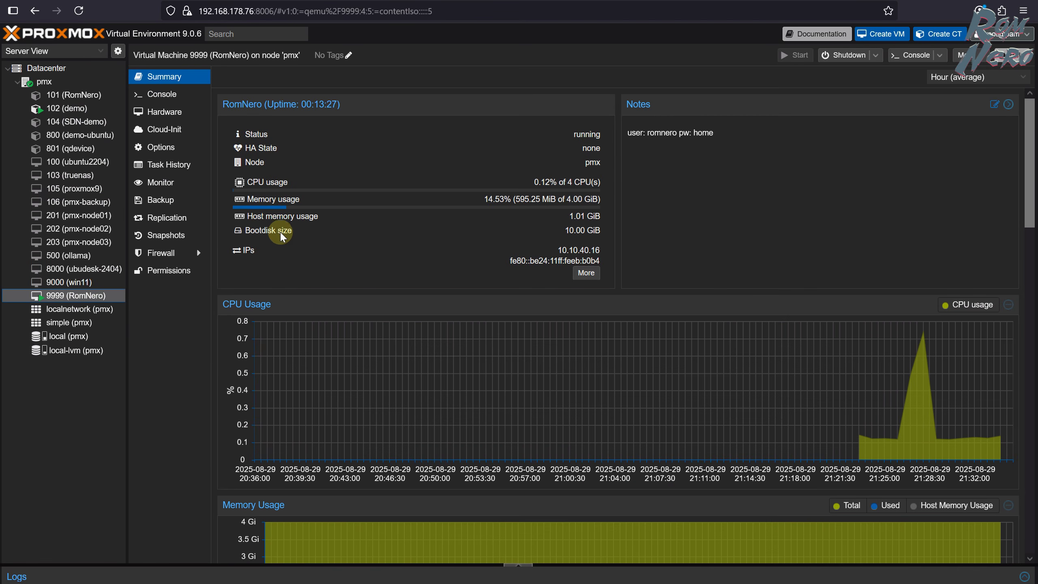
click(189, 111)
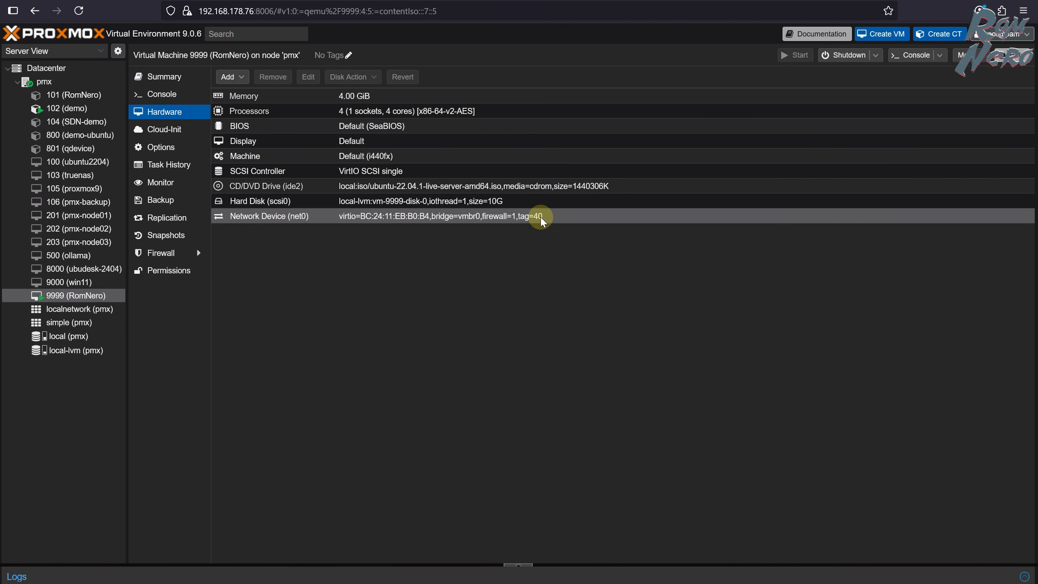
click(82, 112)
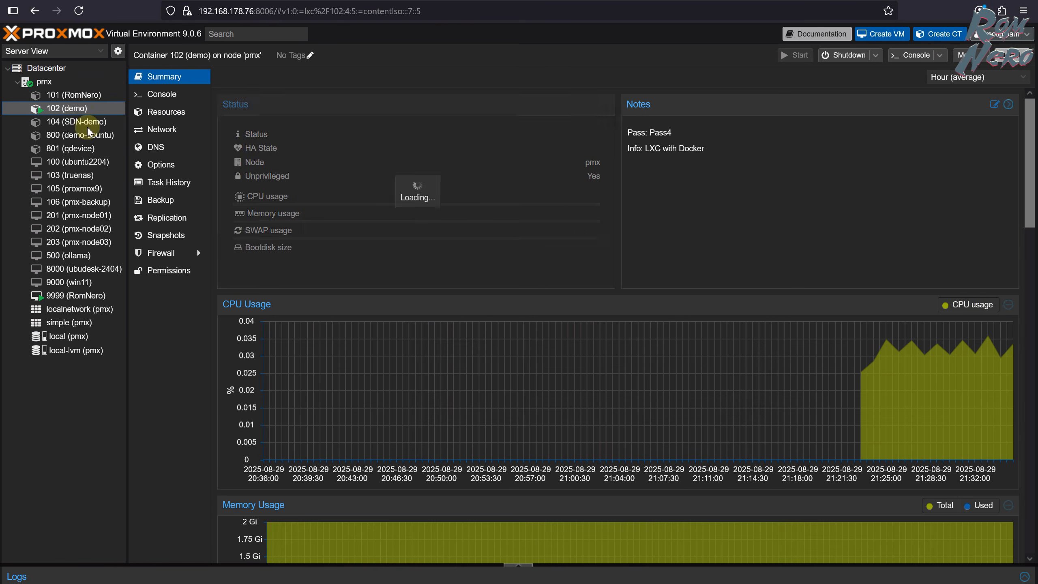
click(173, 130)
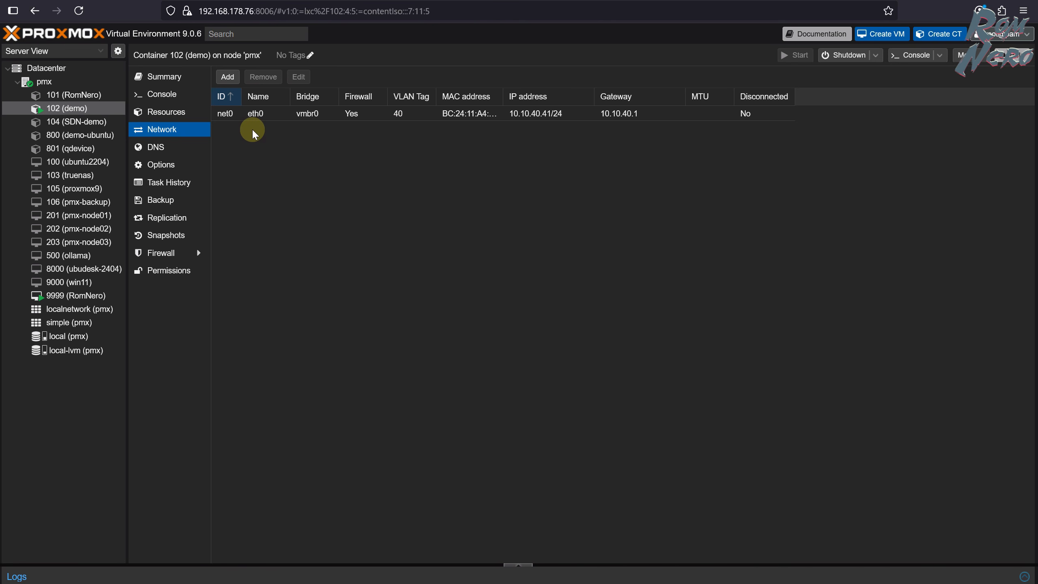
Go to Datacenter's SDN Zones and begin a VLAN zone, then cancel it
click(45, 67)
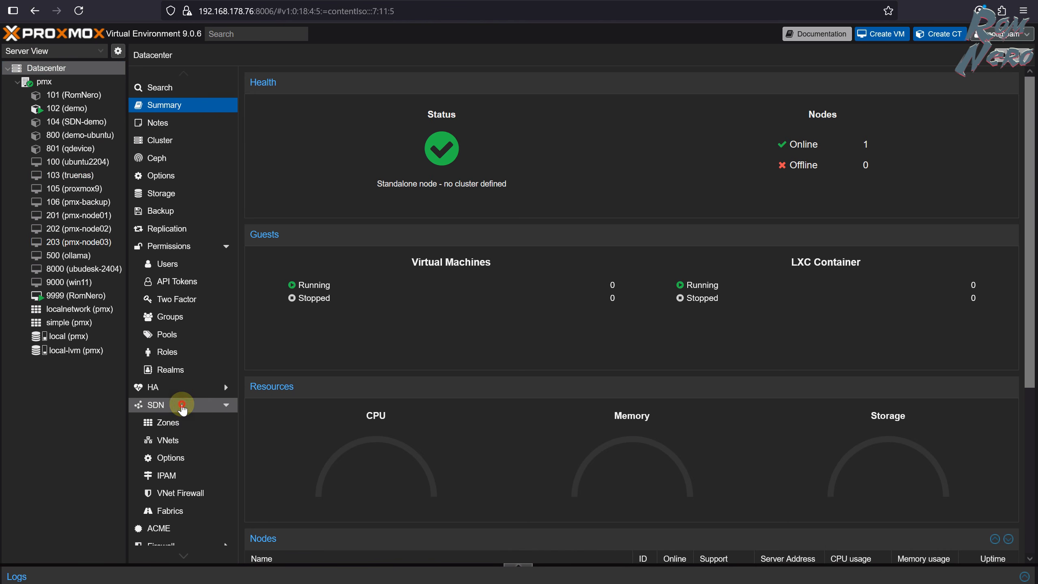
click(180, 404)
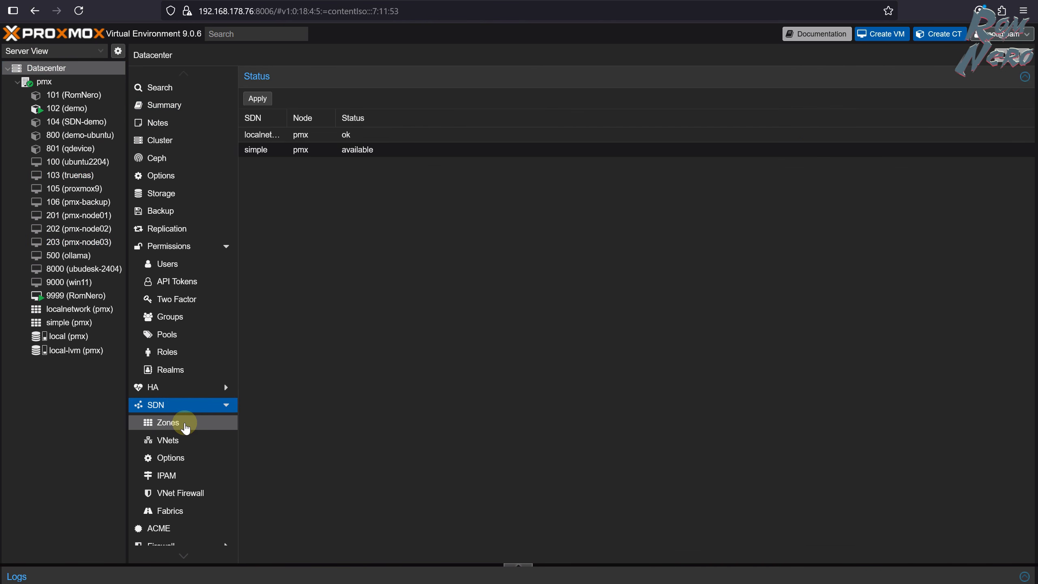
click(185, 425)
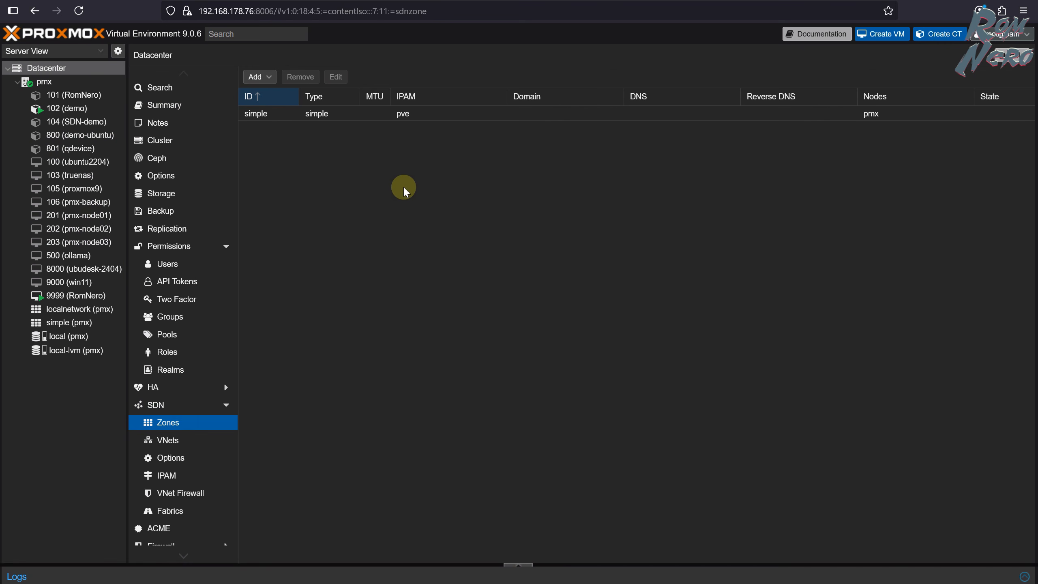
click(257, 77)
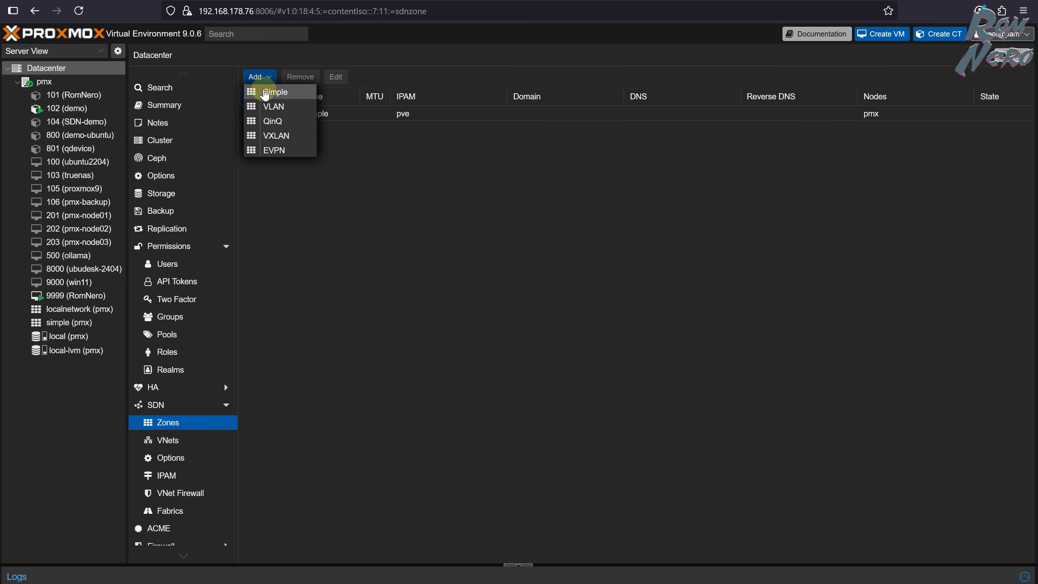
click(288, 110)
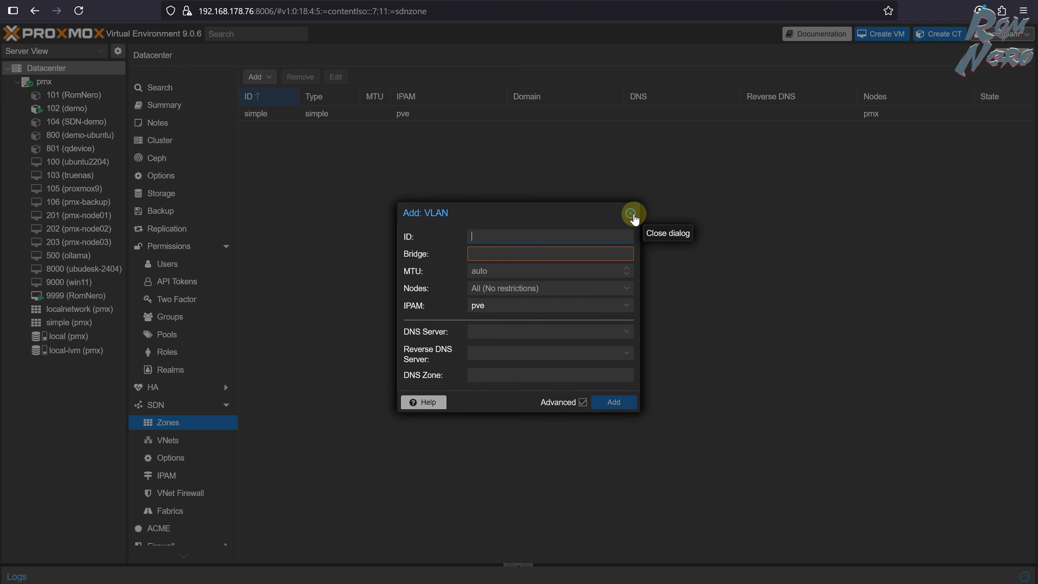
click(630, 213)
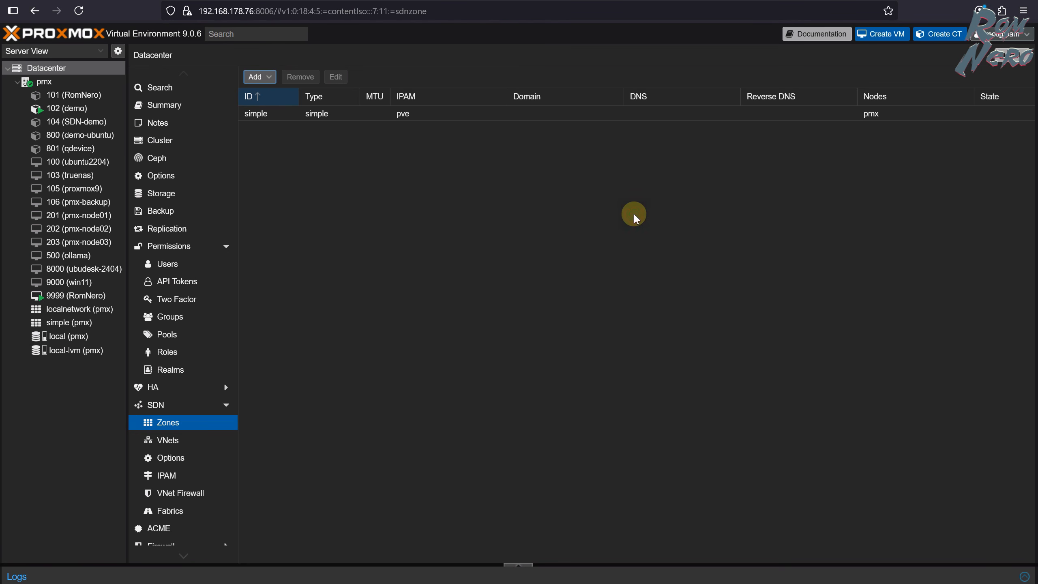
Confirm on node pmx's network page that vmbr0 is VLAN aware, then return to SDN Zones
click(69, 82)
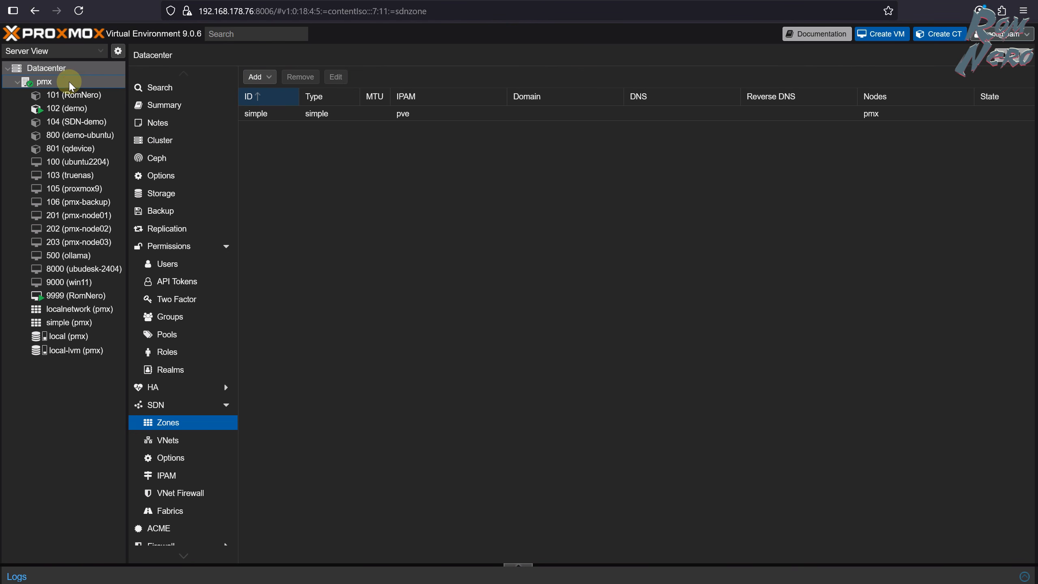
click(178, 164)
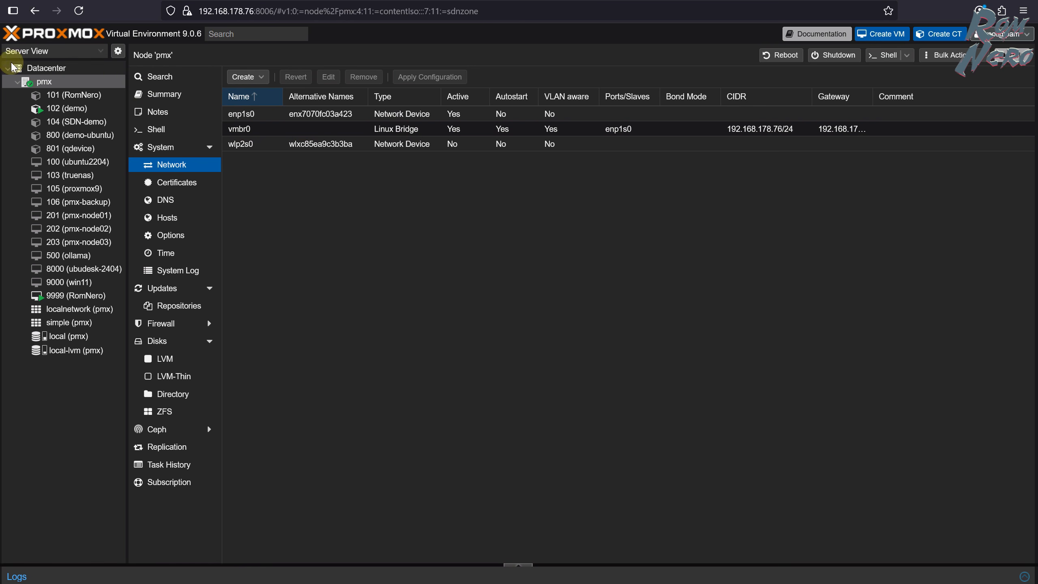
click(39, 68)
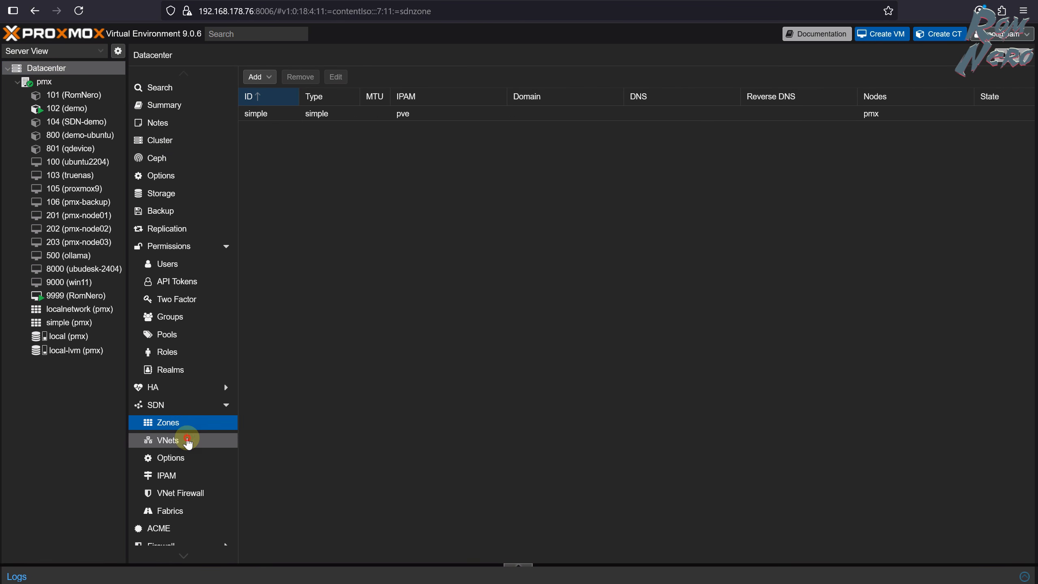
Start a new VLAN zone with ID vlansdn on bridge vmbr0
click(187, 440)
click(187, 424)
click(257, 76)
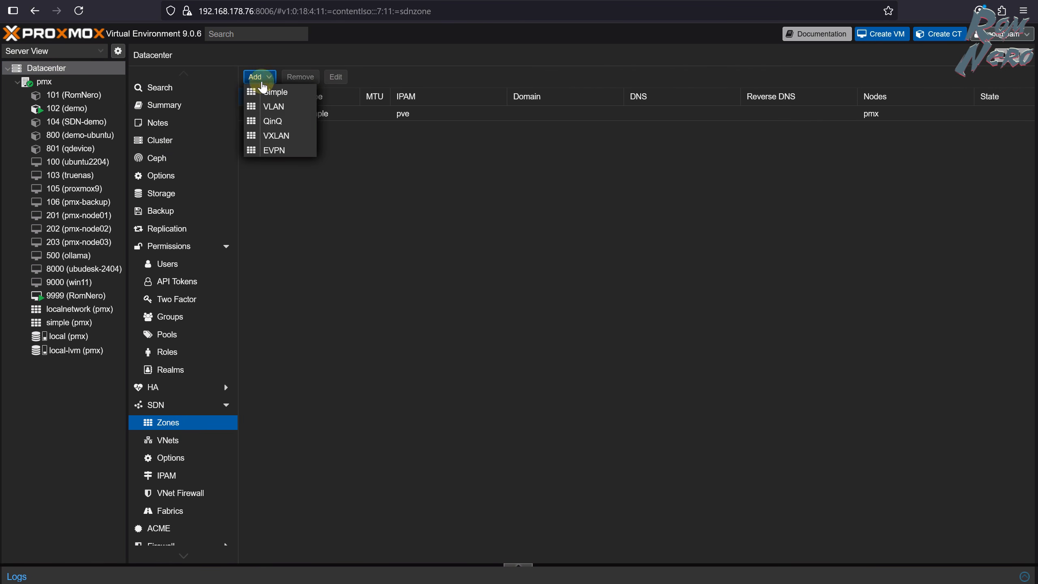
click(270, 105)
click(485, 254)
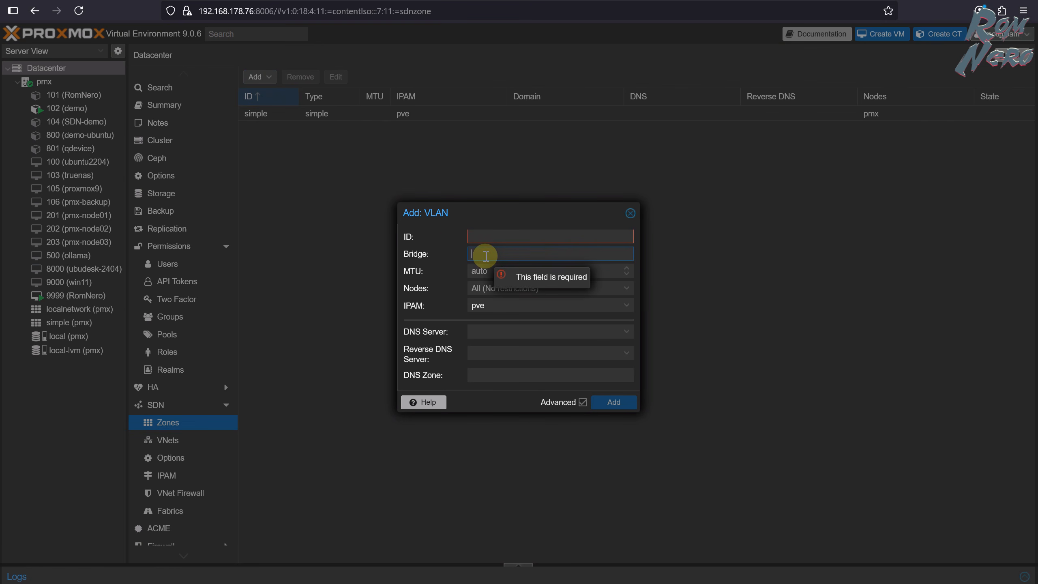
text(vmbr0)
click(484, 239)
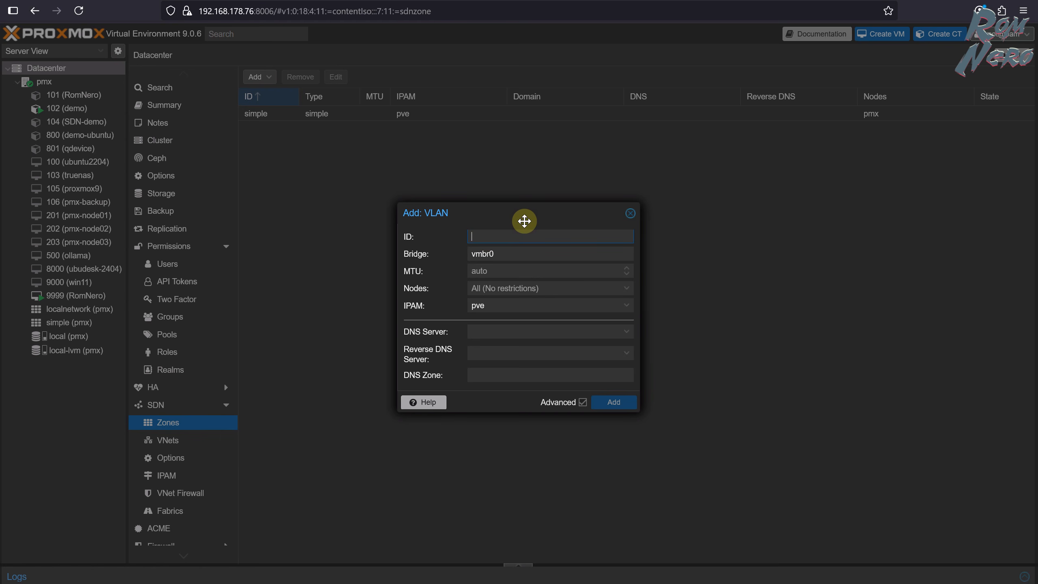
text(vlansdn)
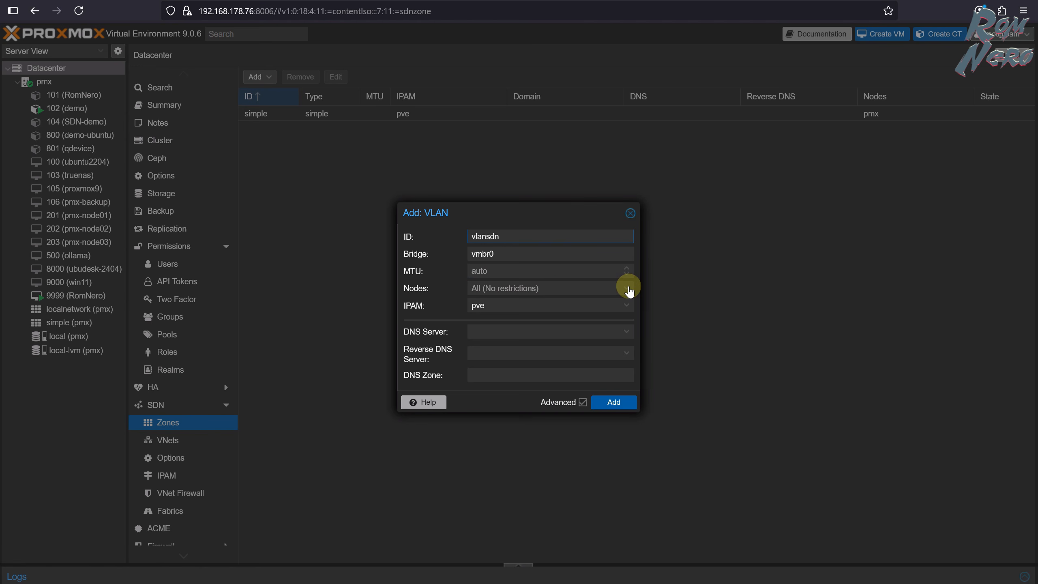
Restrict the zone to node pmx with pve IPAM and create it
click(626, 289)
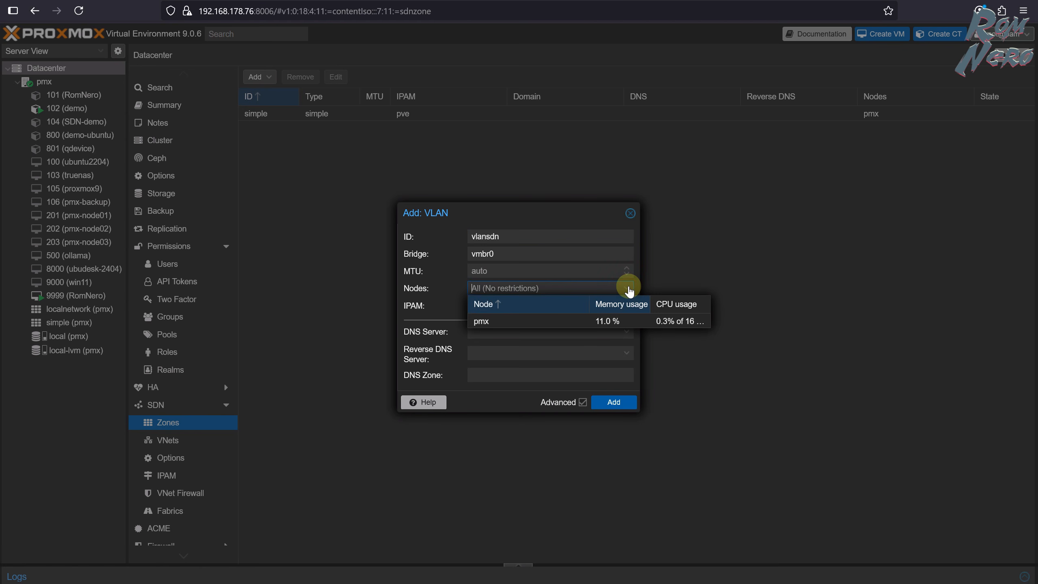
click(548, 325)
click(445, 336)
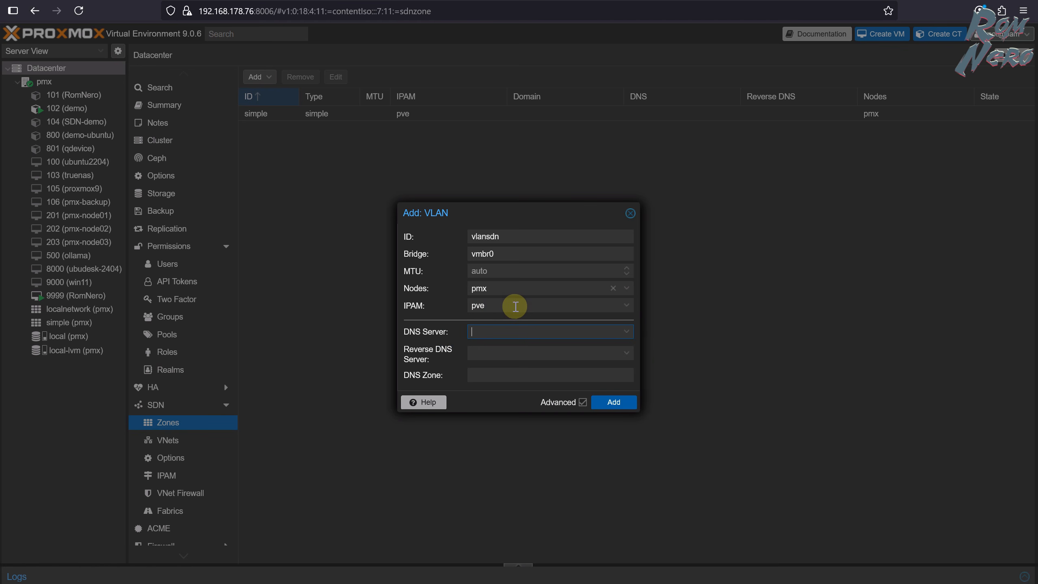
click(629, 308)
click(632, 308)
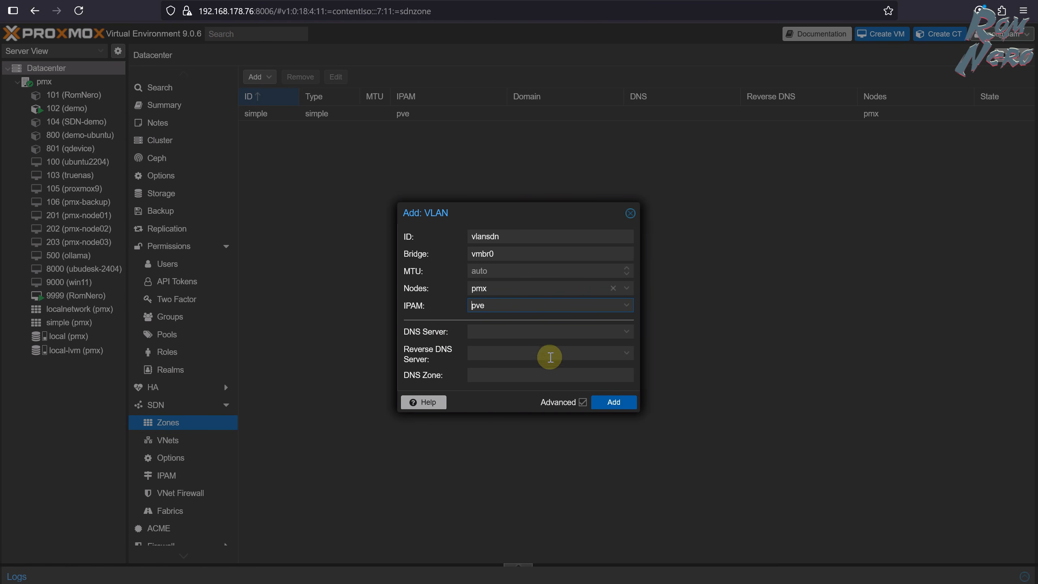
click(623, 406)
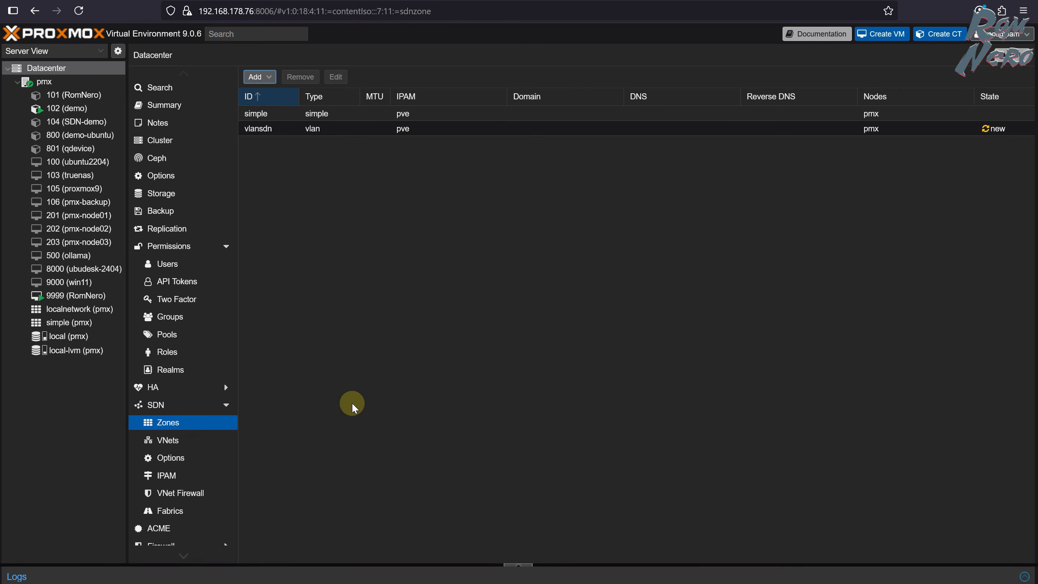
click(199, 442)
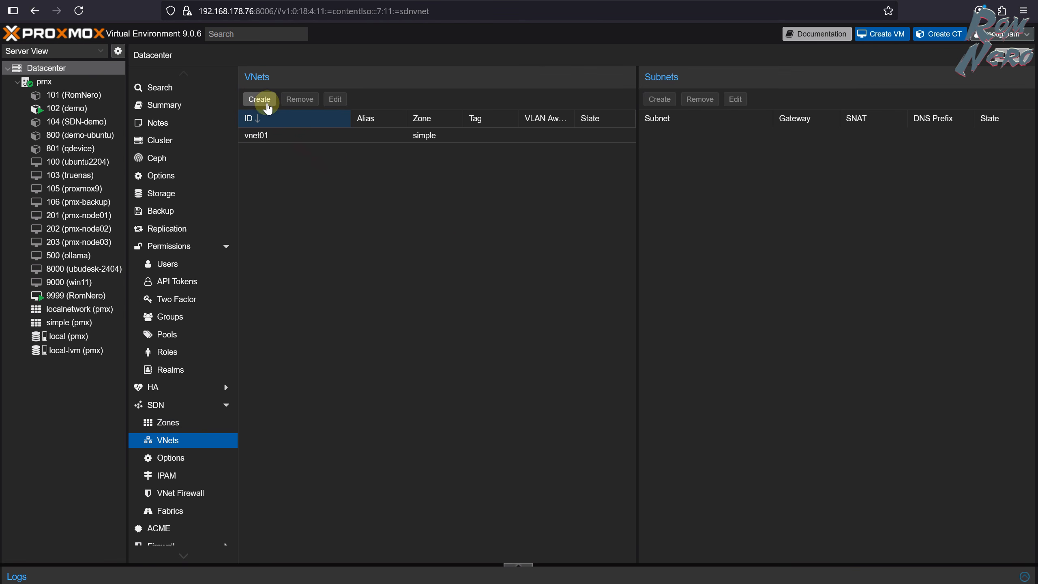
Begin a new VNet, then check the NETGEAR VLAN table showing port 8 with VLANs 1, 10, 11, 20, 30, 40
click(266, 103)
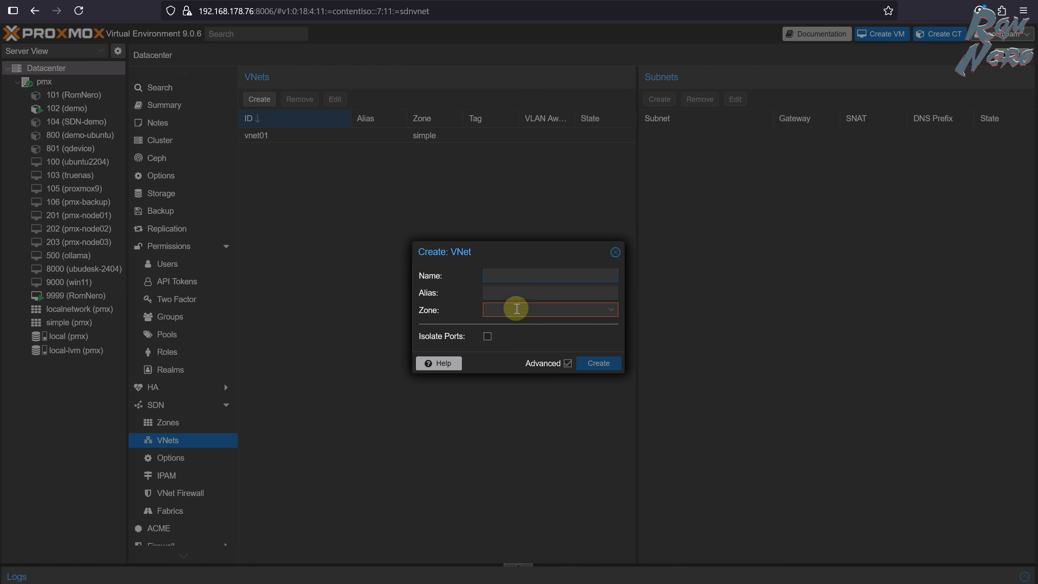
Create VNet vlan11 with alias lab in zone vlansdn using VLAN tag 11
click(532, 278)
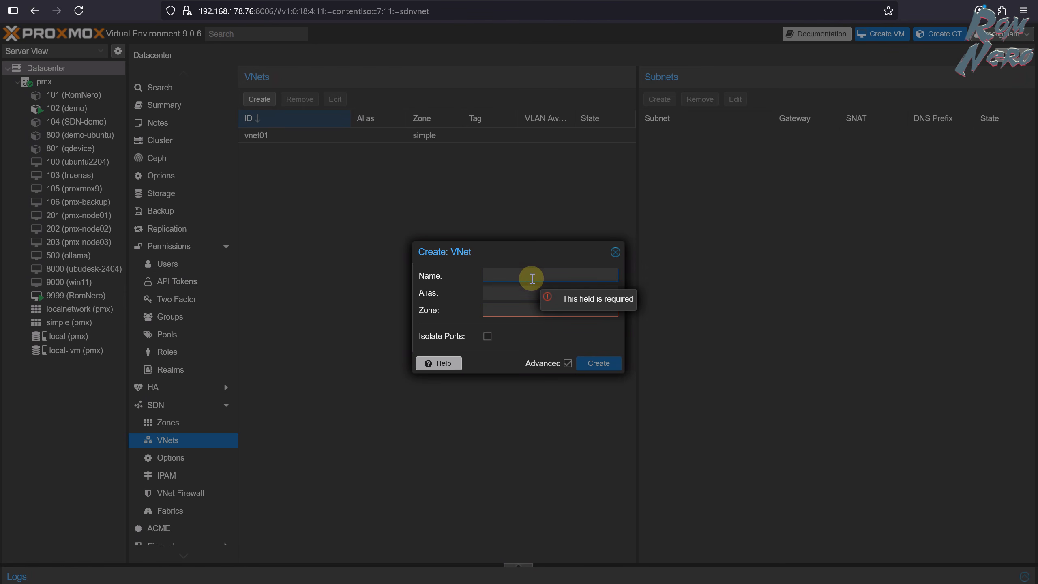
text(vlan11)
click(516, 291)
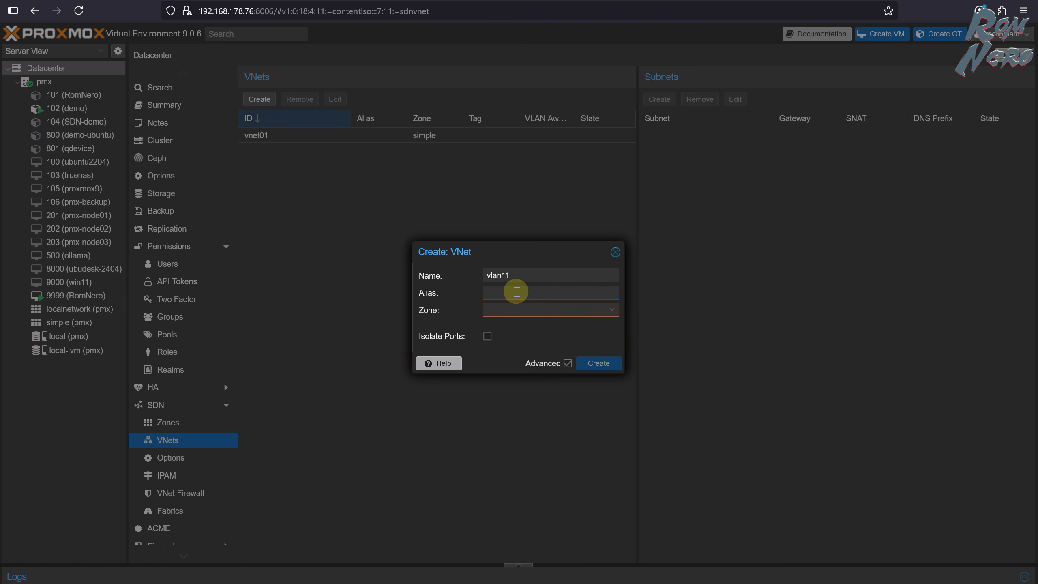
click(609, 311)
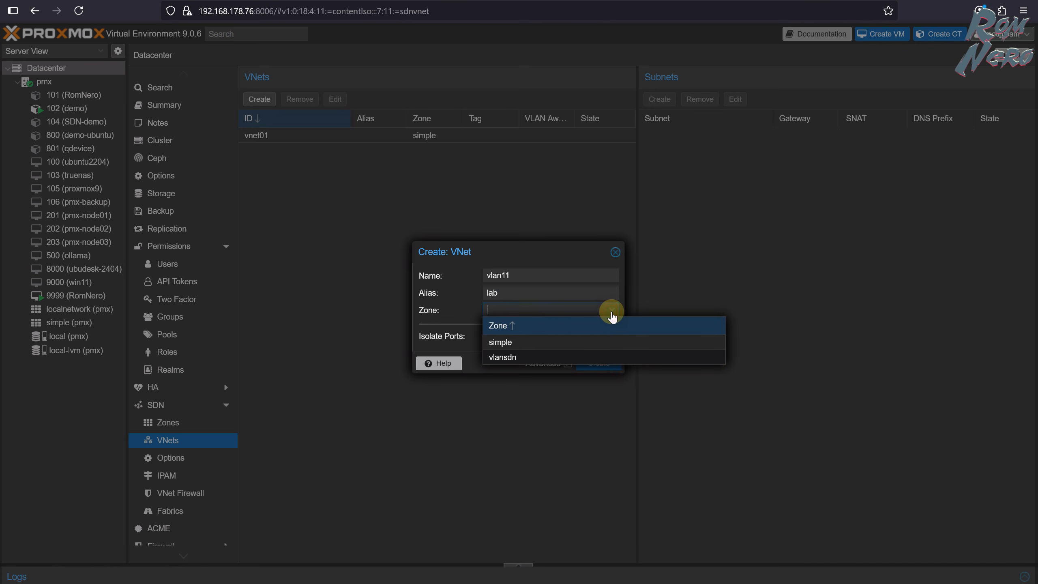
click(536, 360)
click(547, 329)
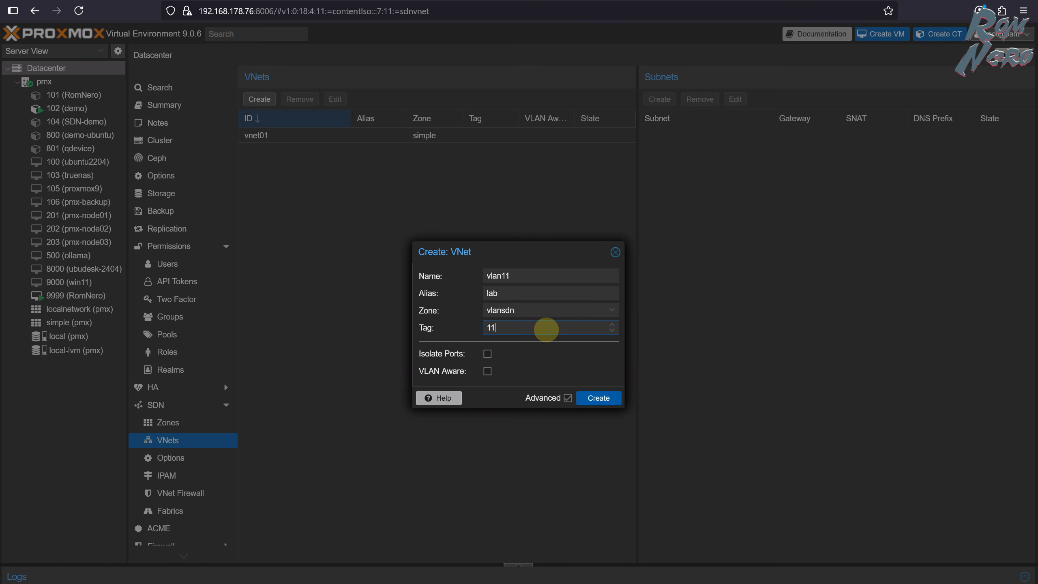
click(599, 398)
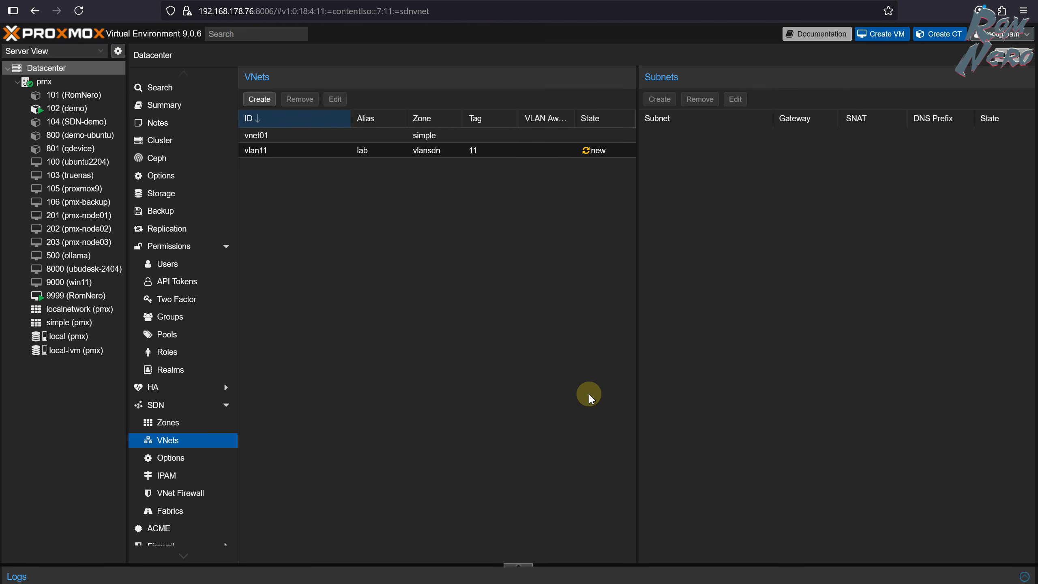
Apply the pending SDN changes so zone vlansdn becomes available on pmx
click(544, 151)
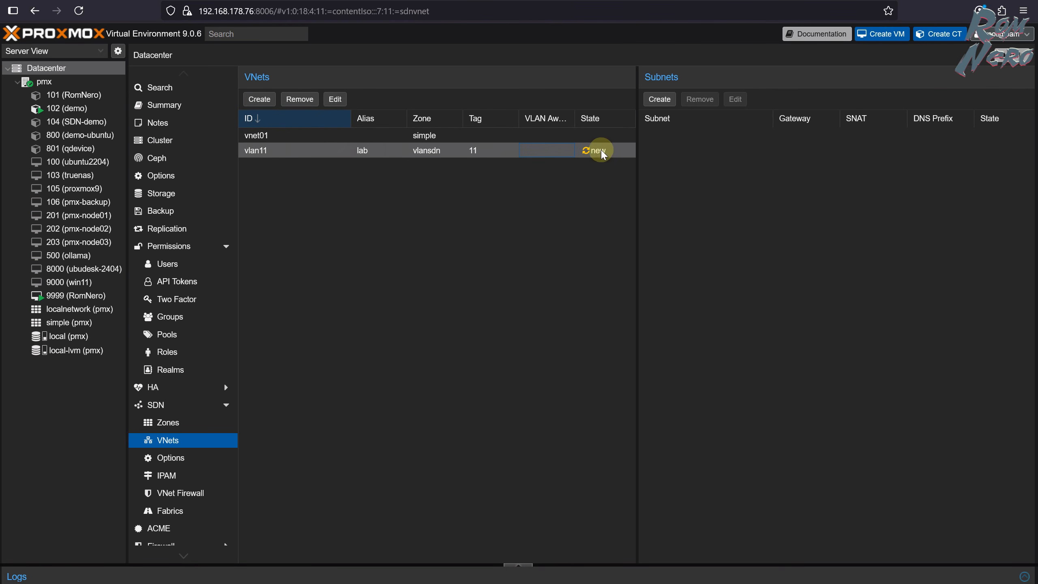
click(166, 423)
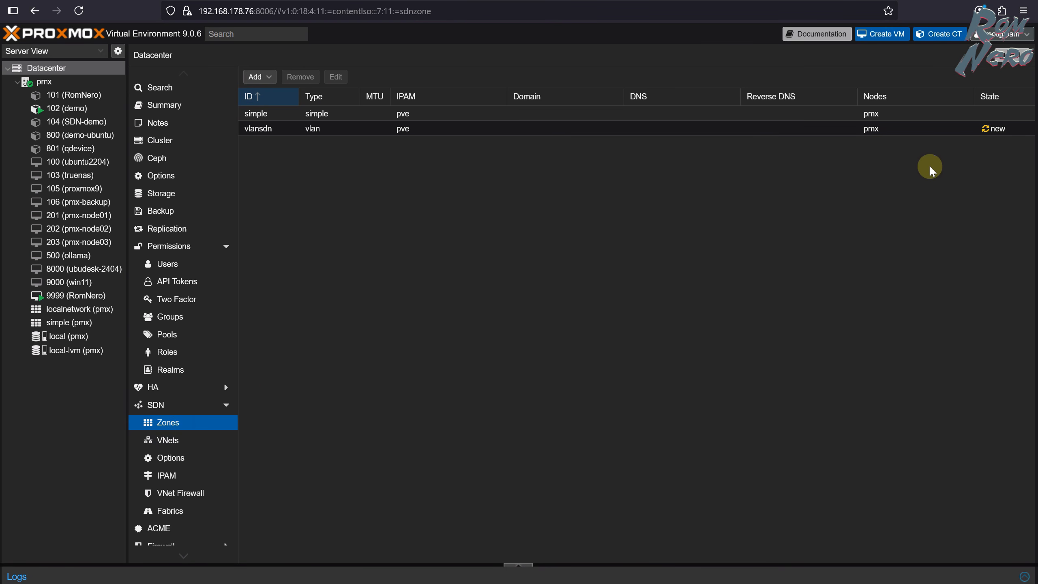
click(181, 403)
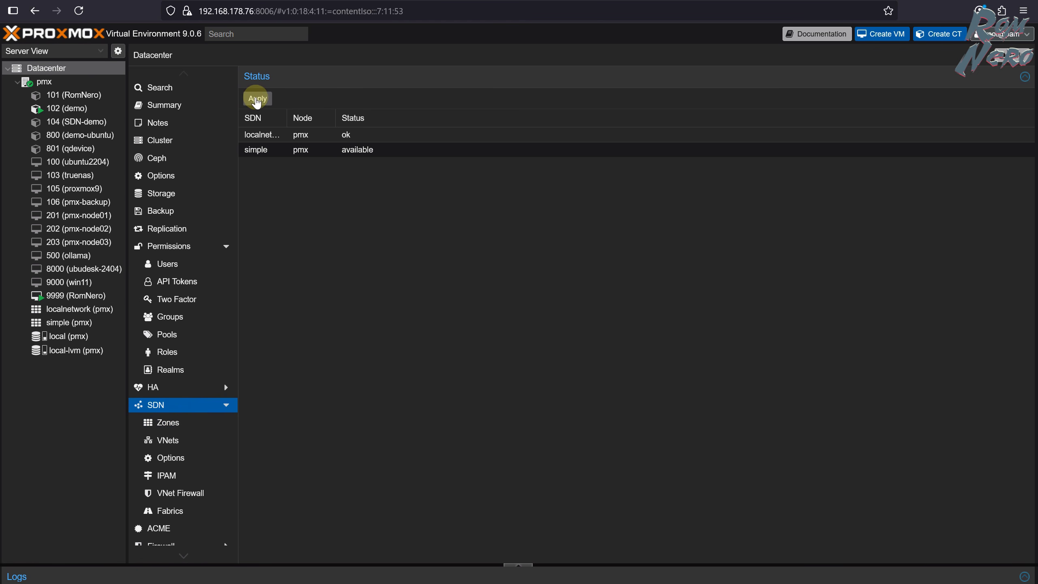
click(257, 100)
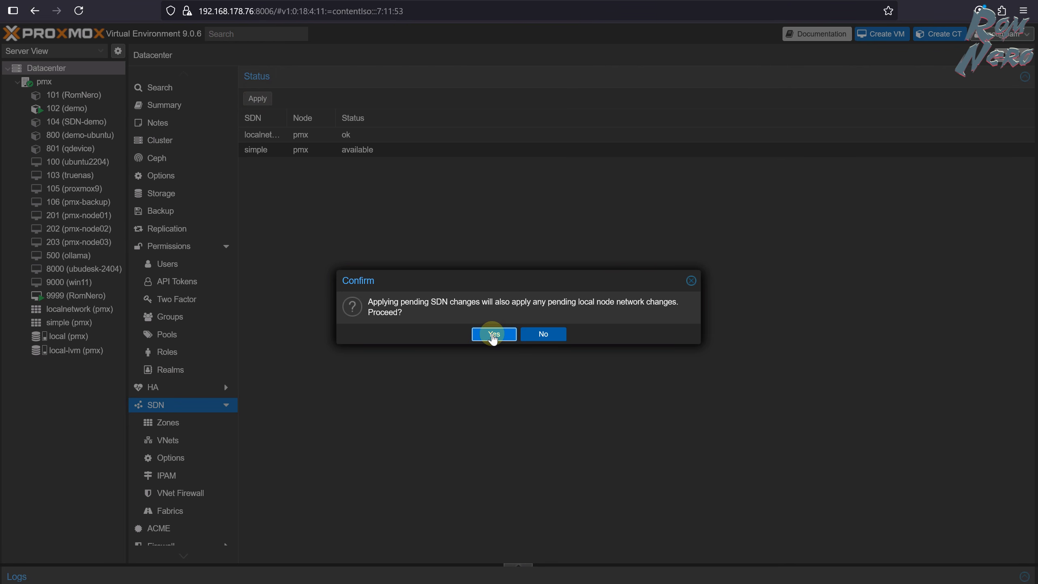
click(493, 335)
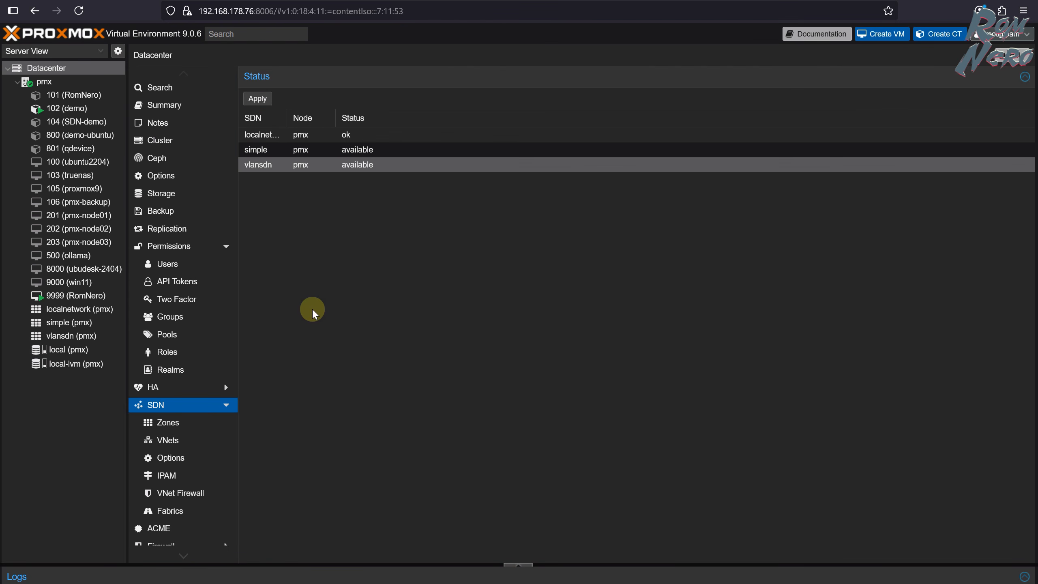
click(104, 296)
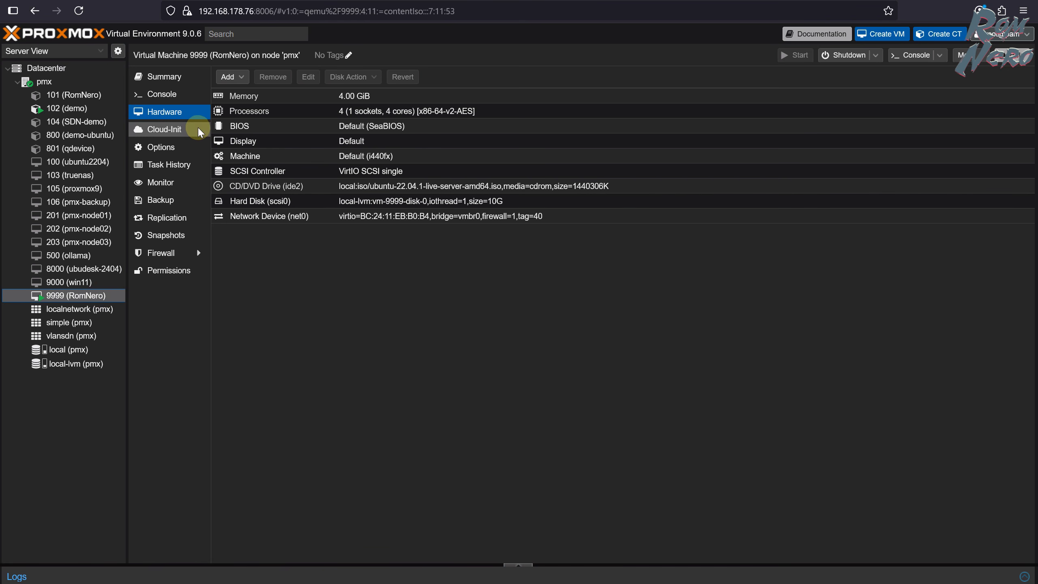
Switch VM 9999's net0 from vmbr0 tag 40 to bridge vlan11 with no VLAN tag
click(168, 94)
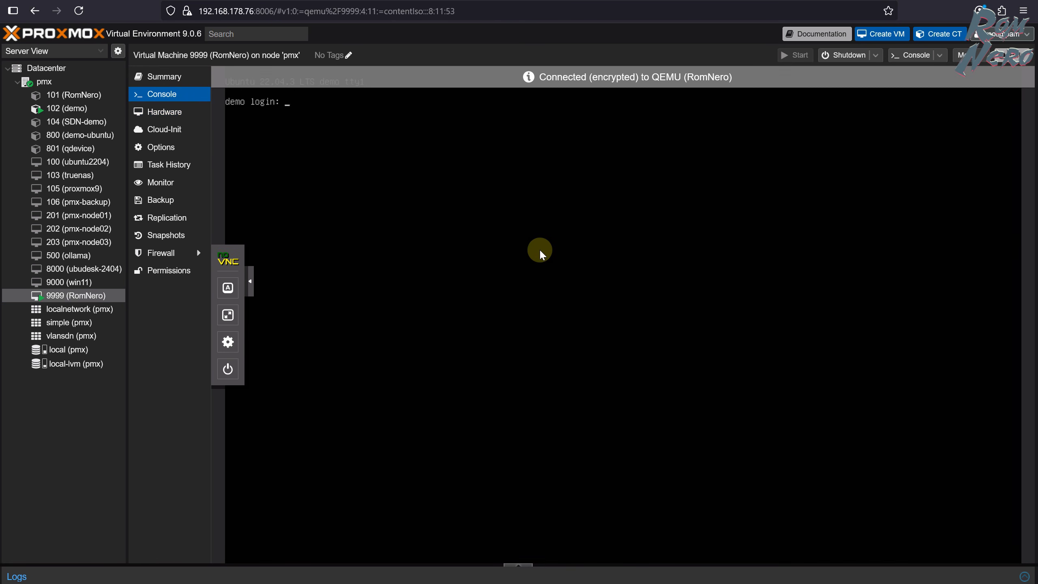
click(632, 274)
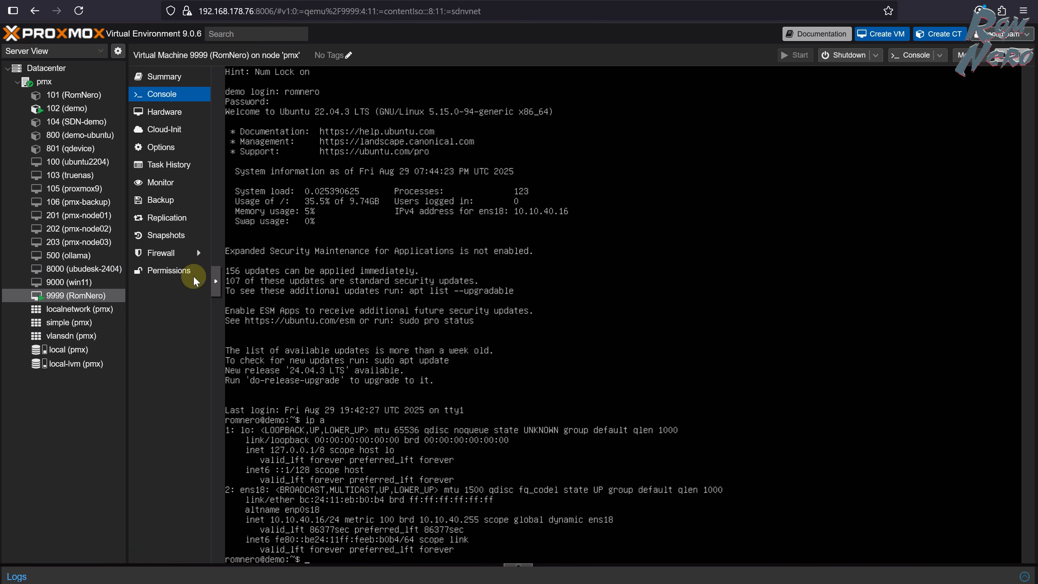
click(184, 116)
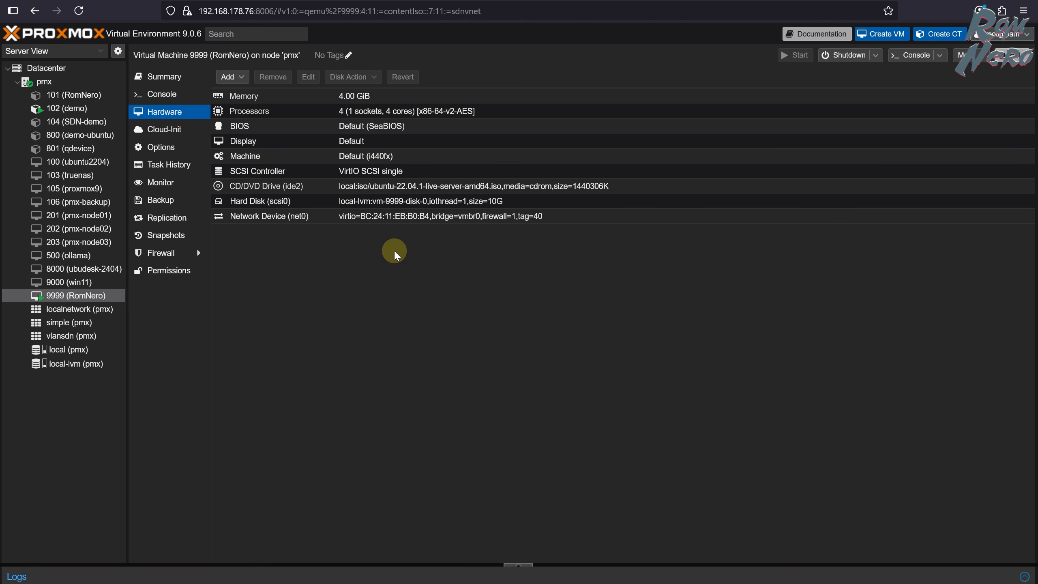
double_click(327, 220)
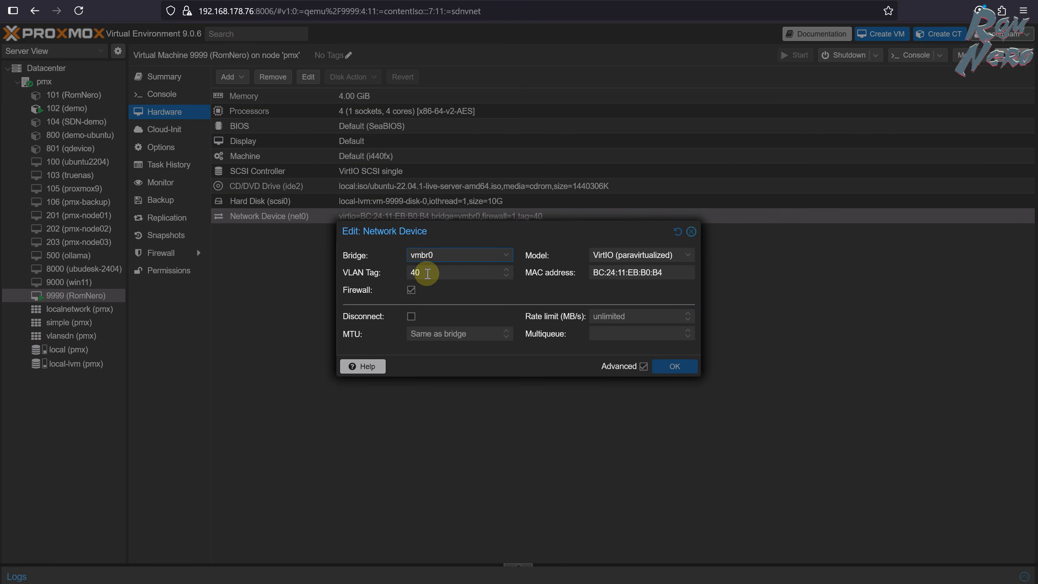
click(510, 255)
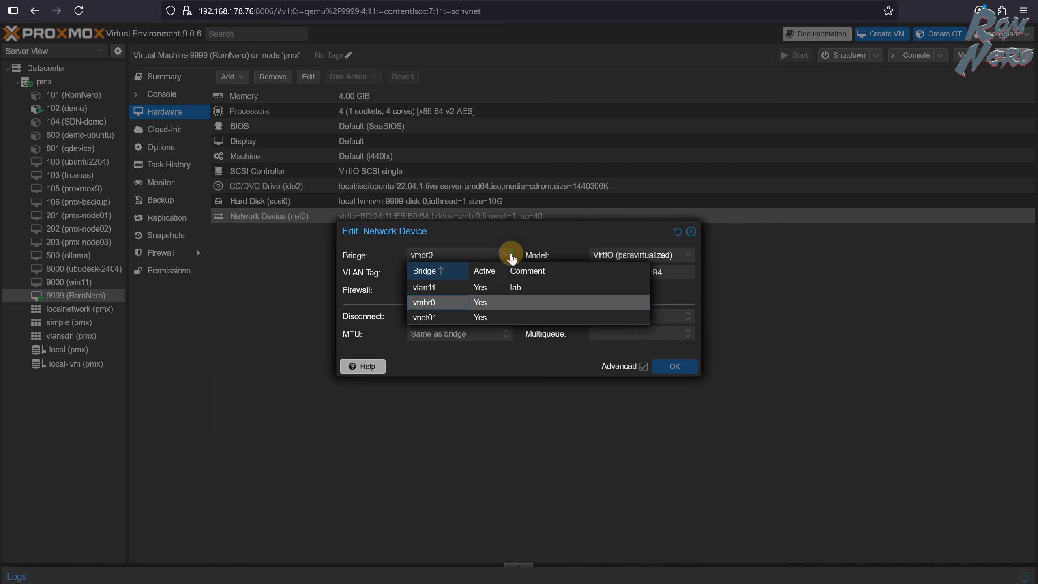
click(446, 286)
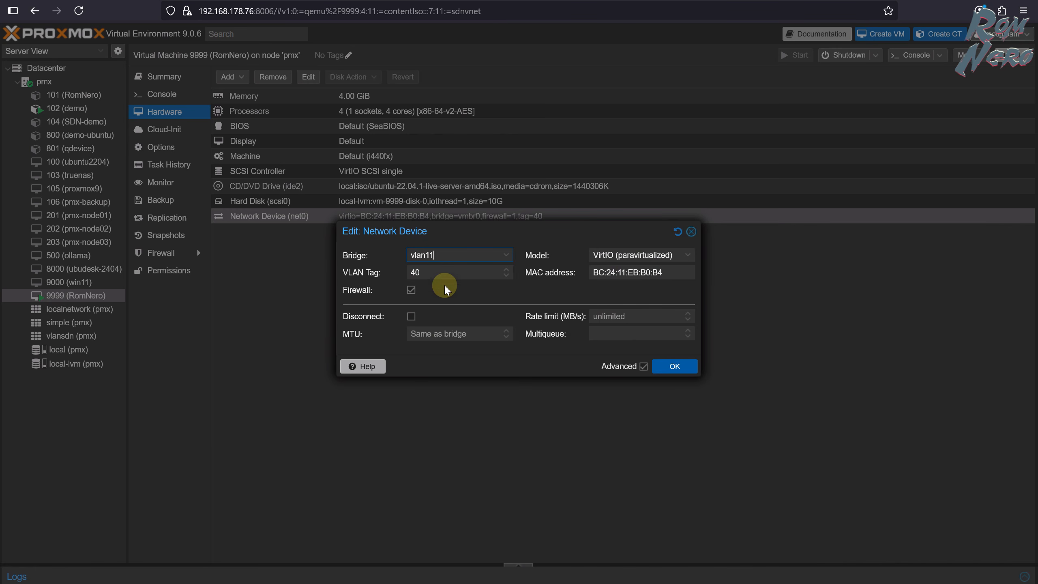
drag(433, 273, 347, 270)
key(BackSpace)
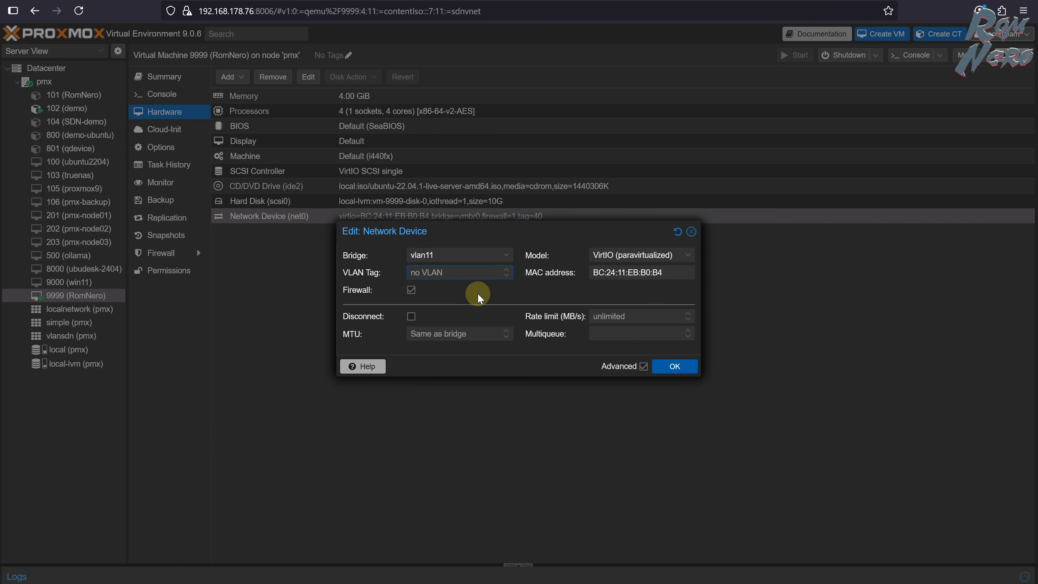
click(675, 367)
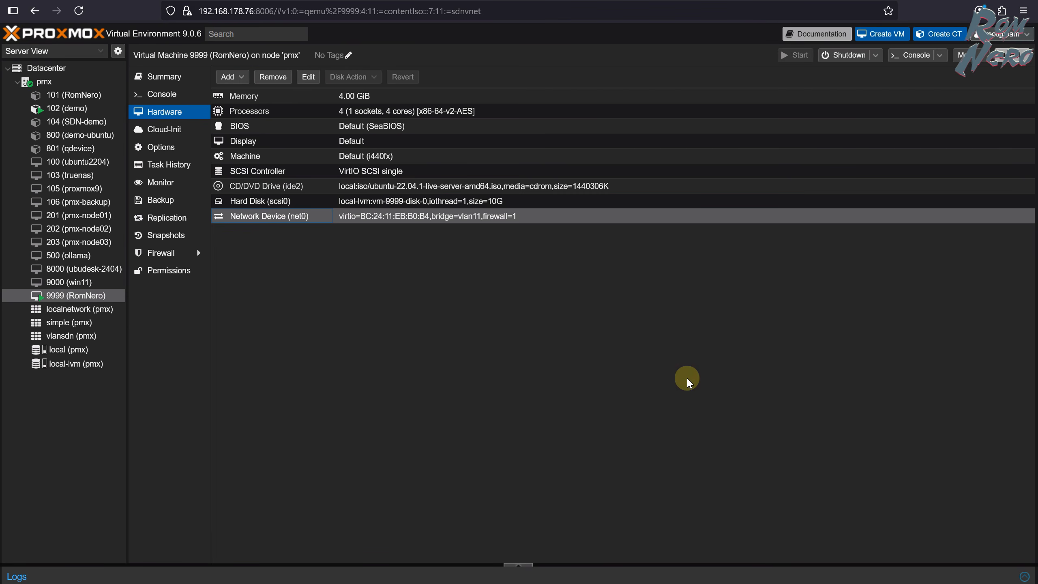
In VM 9999's console, confirm ens18 now has 192.168.11.19/24 and ping google.com
click(158, 98)
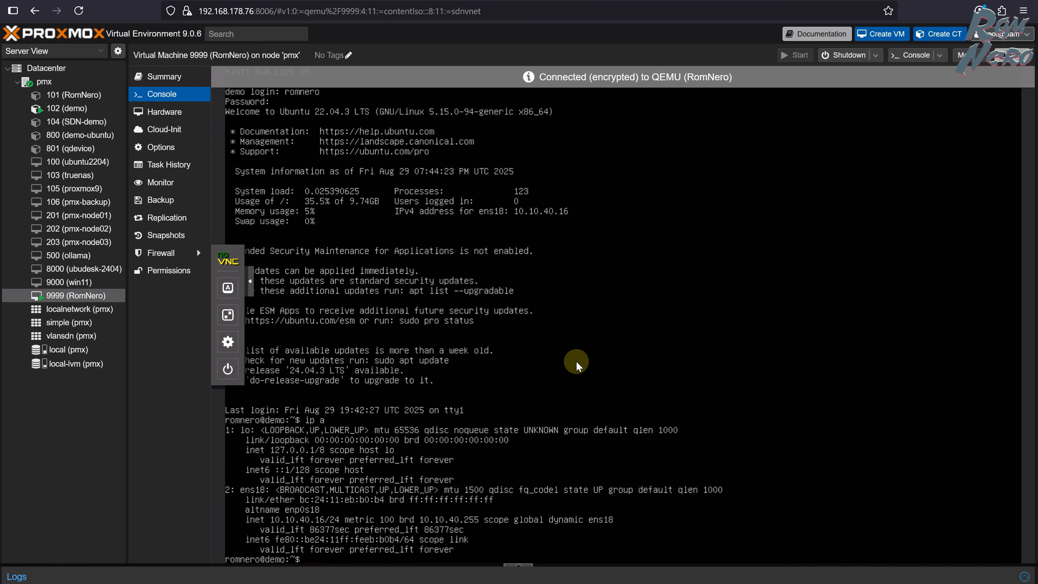
text(ip a)
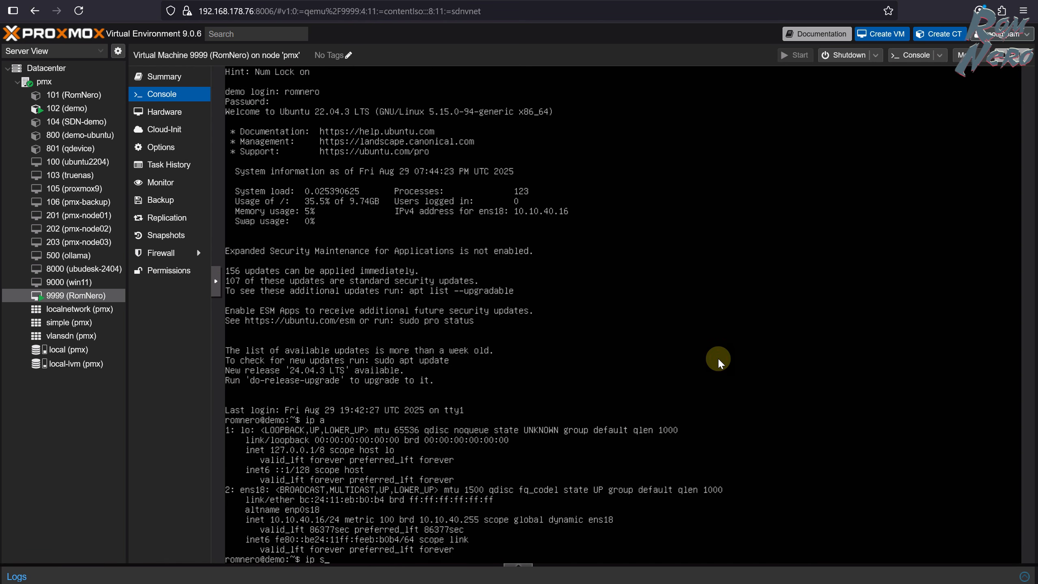
key(Return)
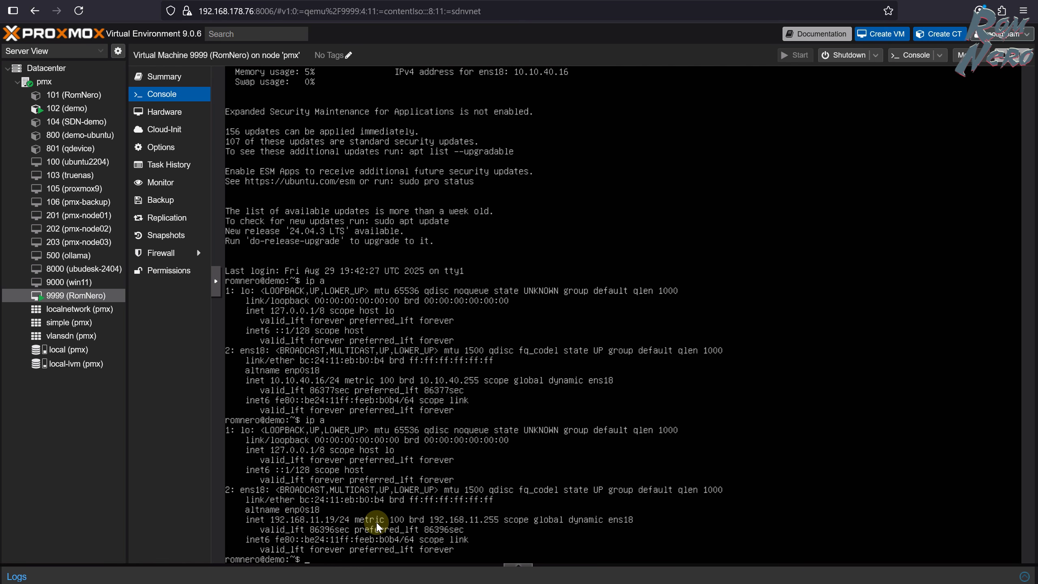
text(ping google.com)
key(Return)
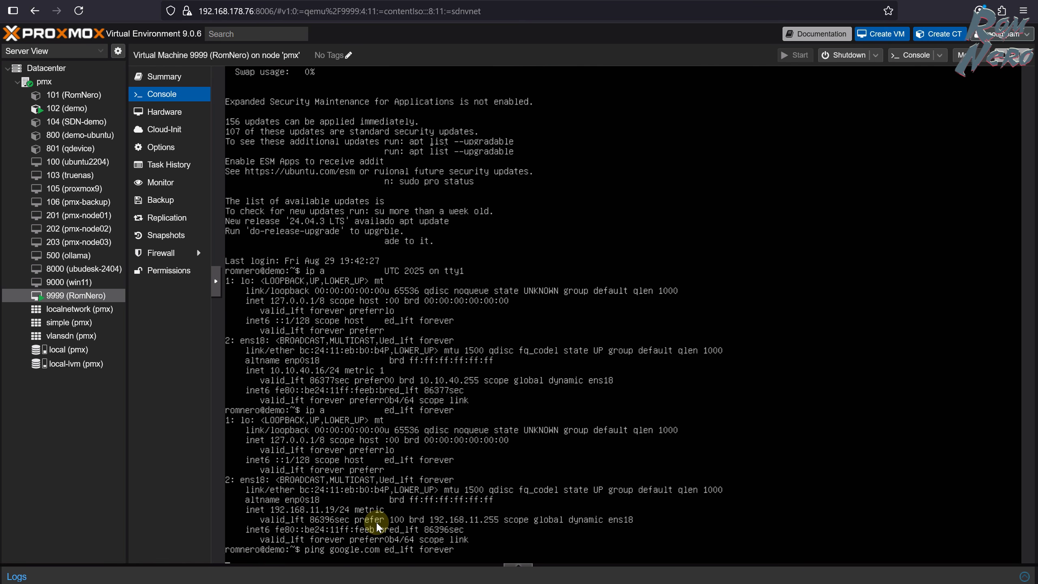
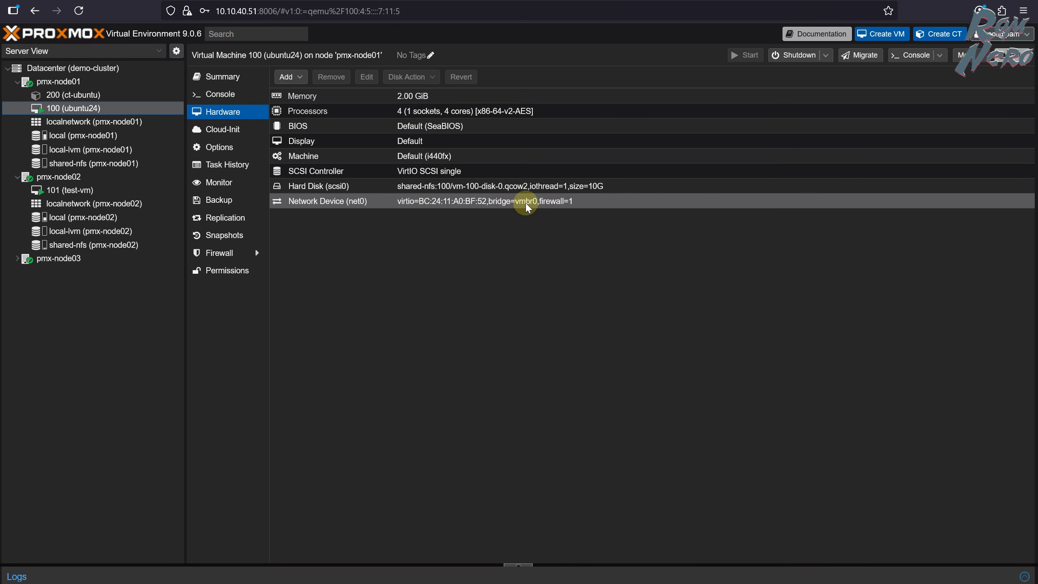
Review ubuntu24's summary and hardware and test-vm's hardware, then show the demo-cluster datacenter summary
click(206, 76)
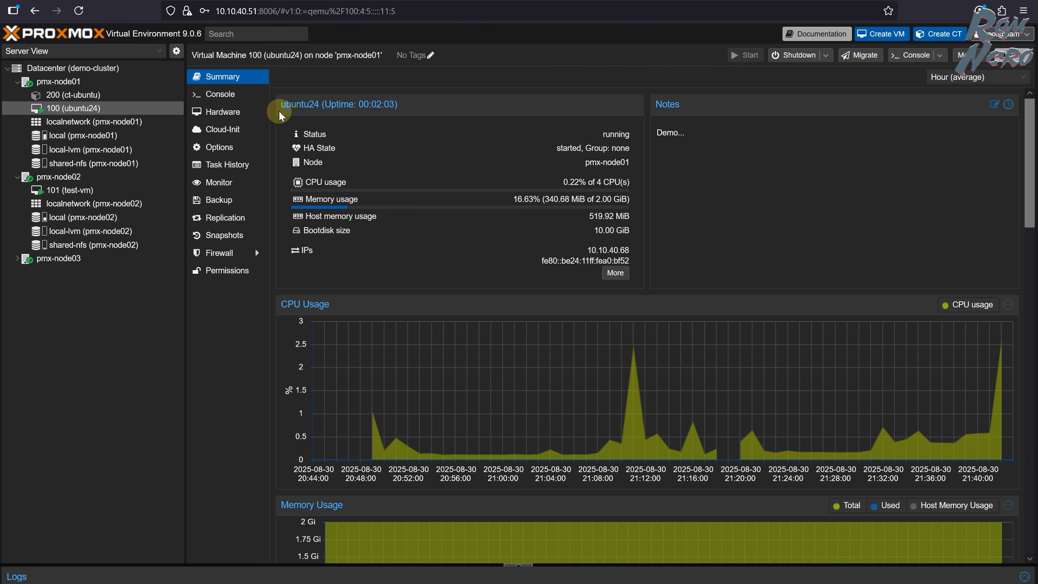
click(223, 112)
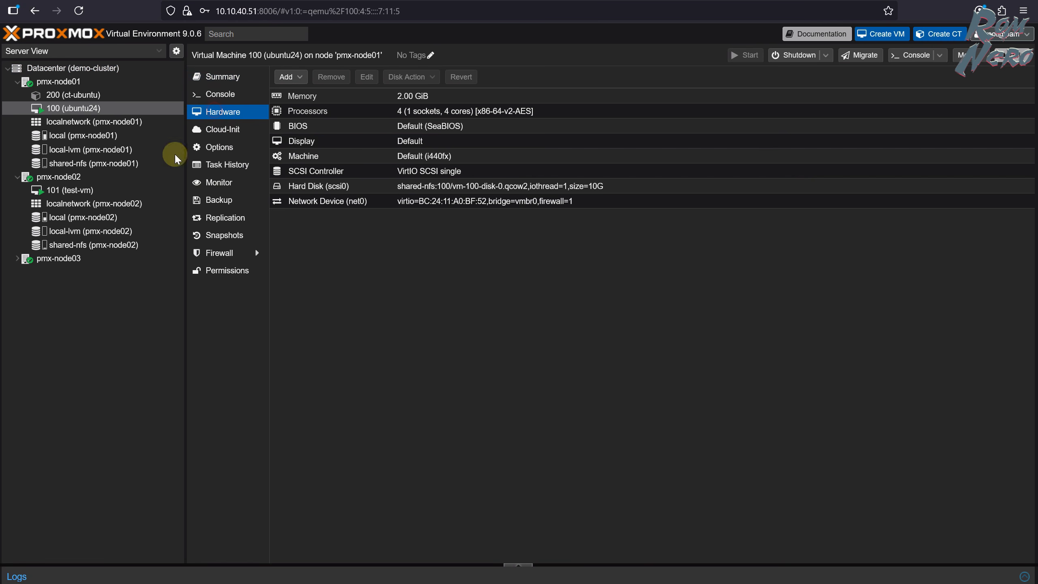
click(69, 190)
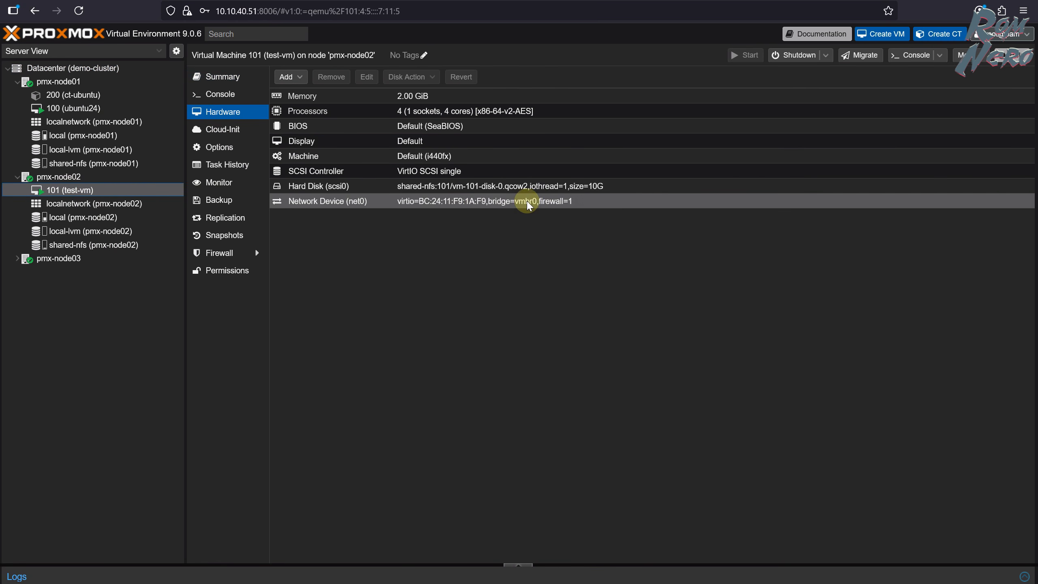
click(94, 70)
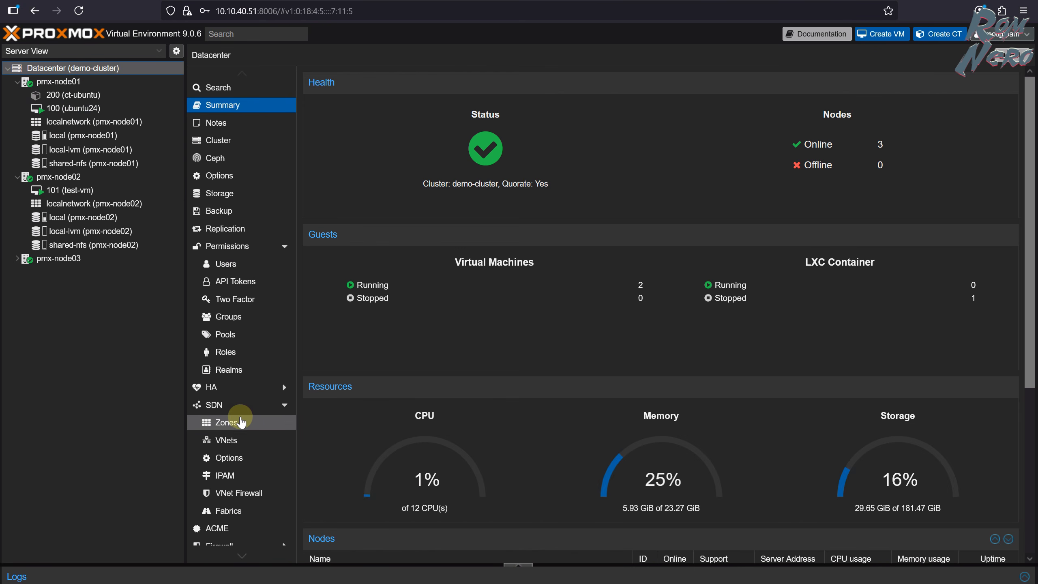
Start a VXLAN zone with ID vxlan and peers 10.10.40.51, 10.10.40.52, 10.10.40.53
click(241, 424)
click(318, 77)
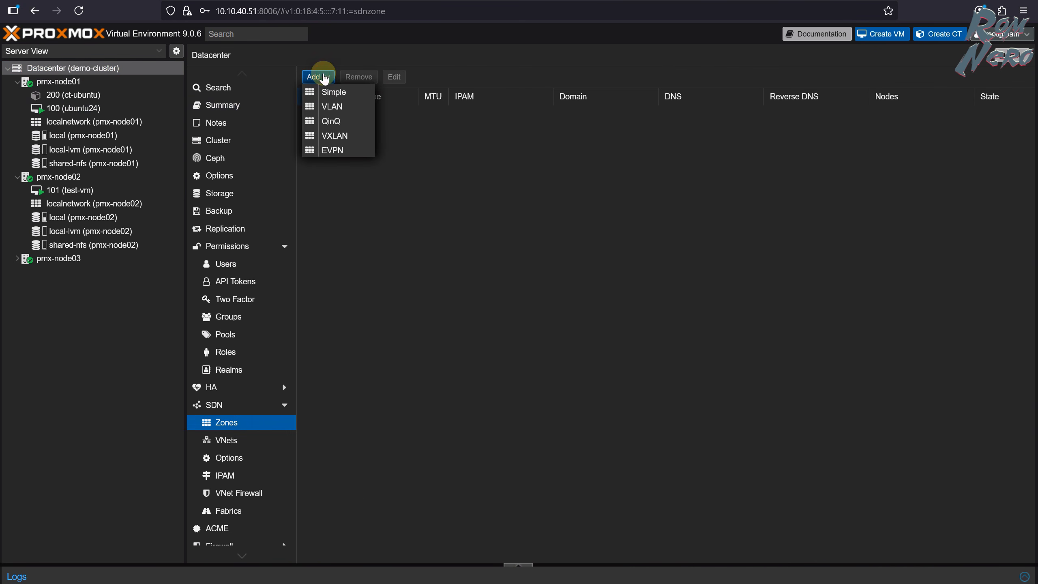
click(360, 141)
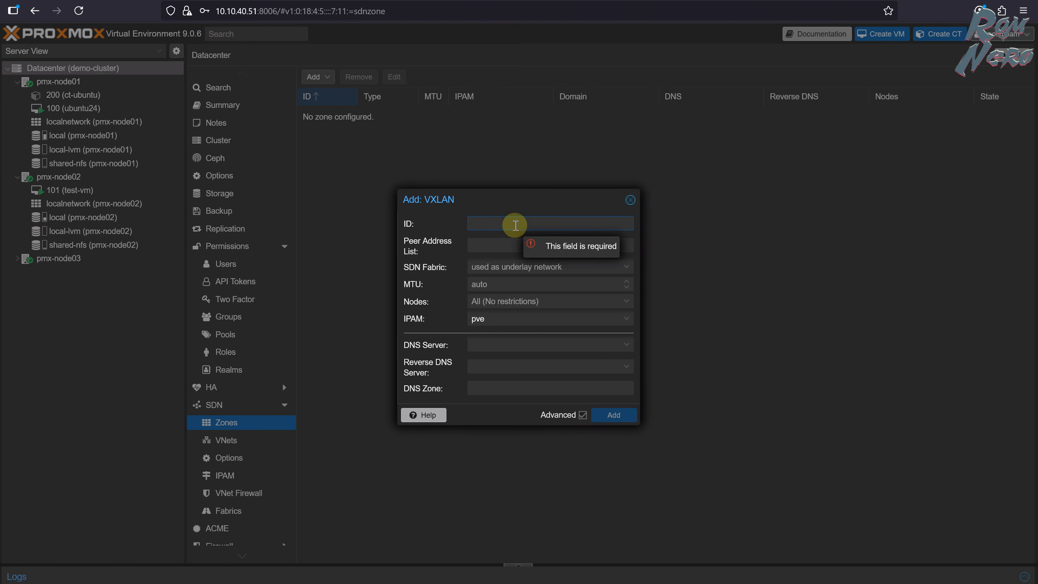
text(vxlan)
click(547, 244)
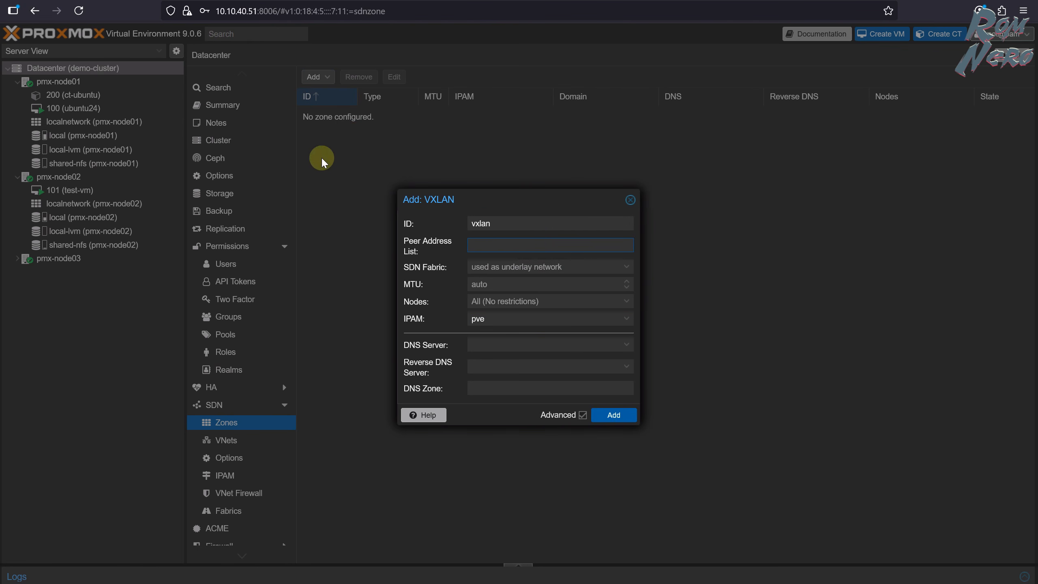
text(10.)
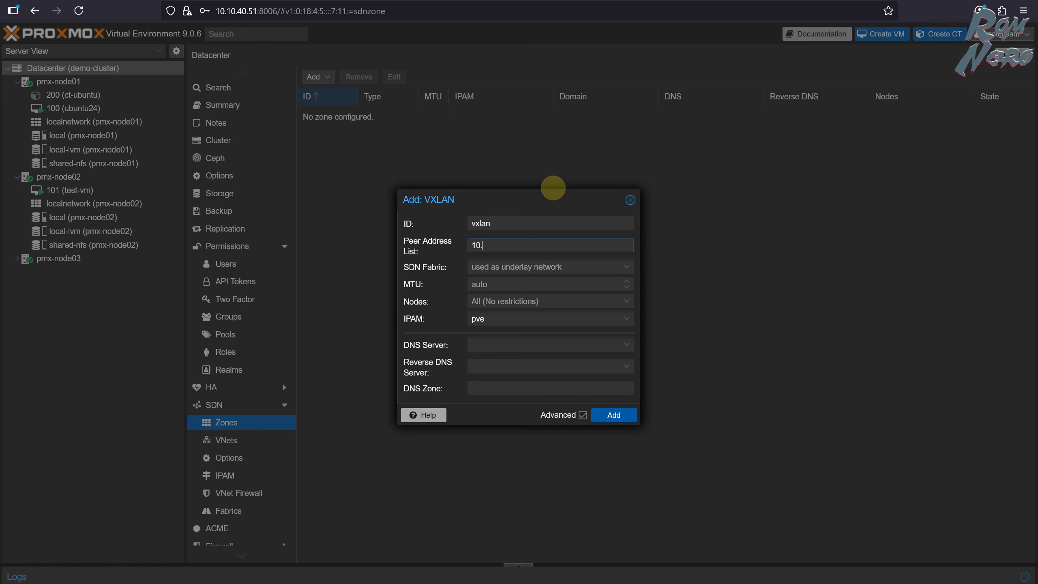
text(10.40.51)
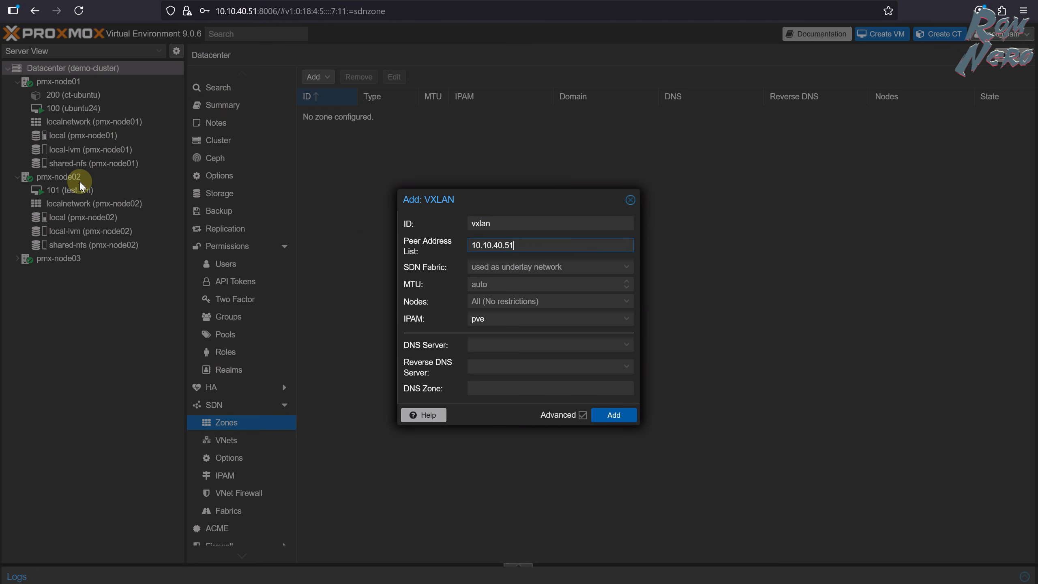
text(,10.10.40.52)
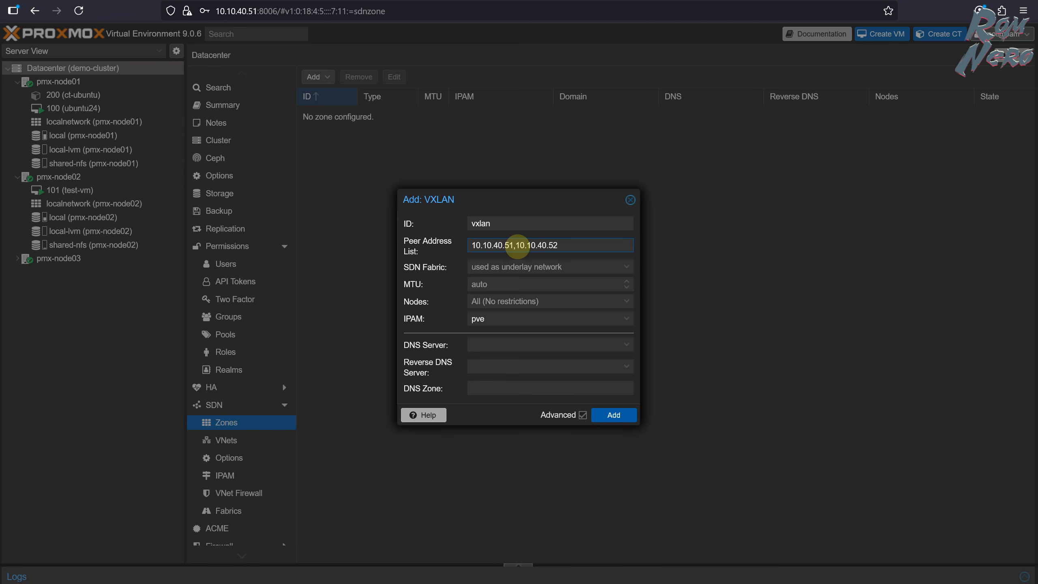
text(,10.10.40.53)
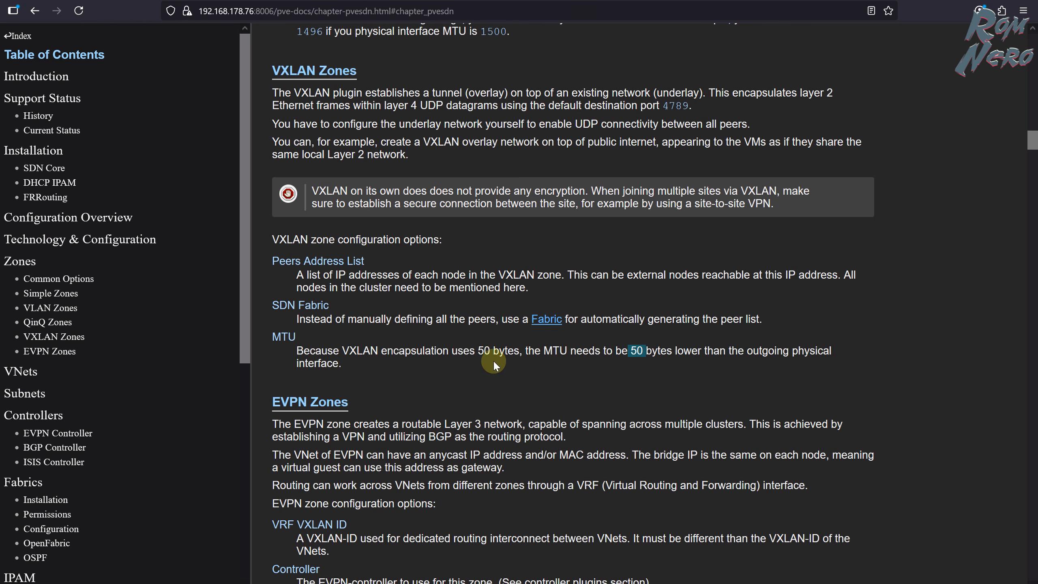
drag(478, 351, 520, 351)
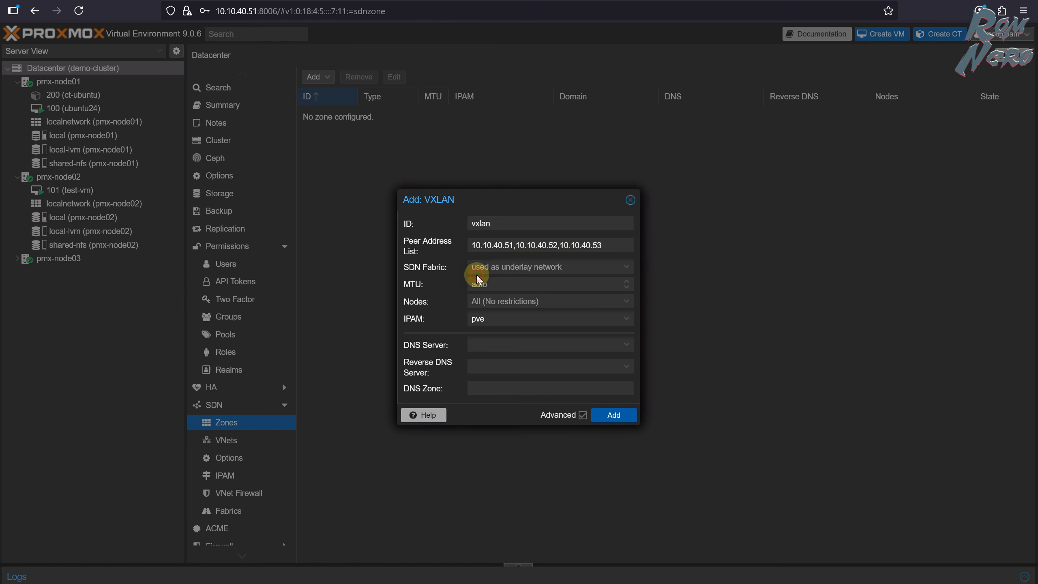
Give the vxlan zone MTU 1450 and nodes pmx-node01, 02 and 03, and create it
click(480, 283)
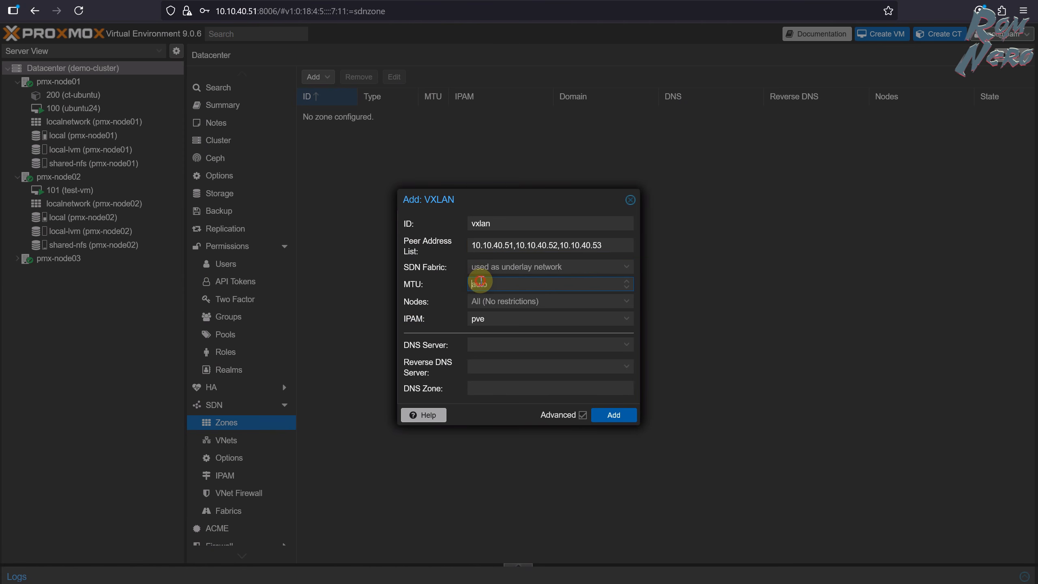
text(1450)
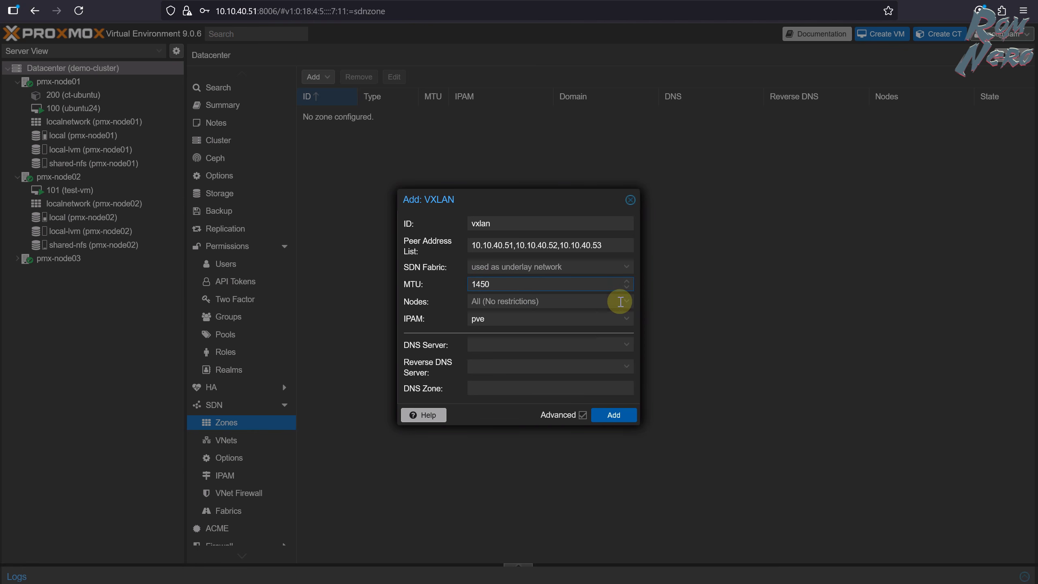
click(619, 302)
click(522, 339)
click(568, 348)
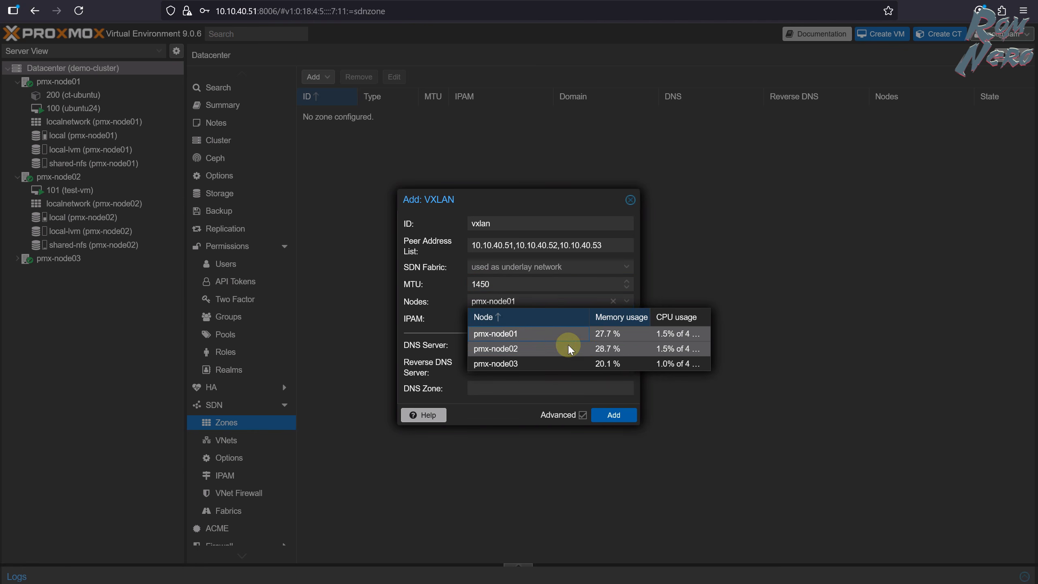
click(557, 365)
click(498, 207)
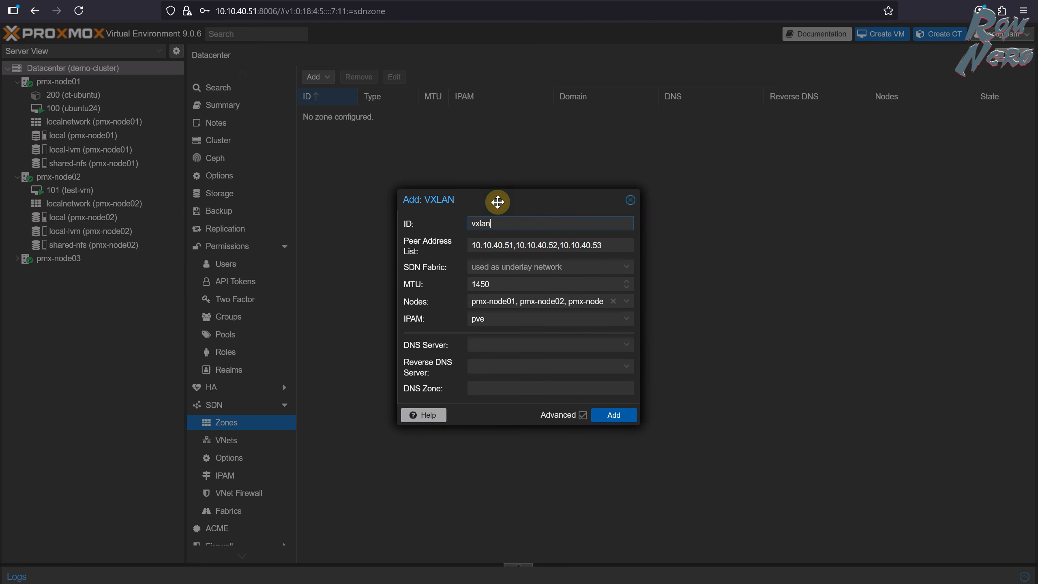
click(625, 419)
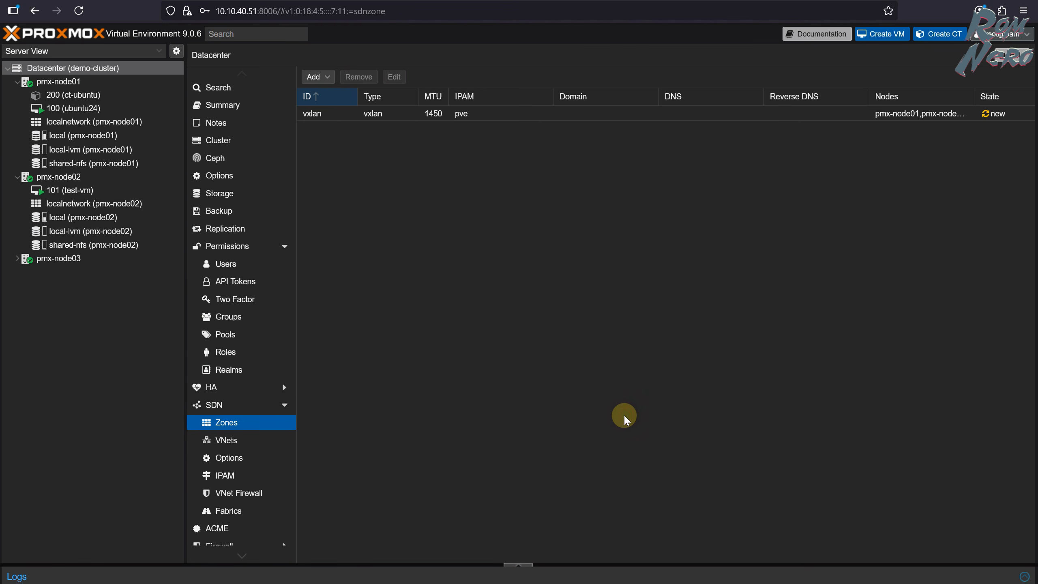
click(243, 440)
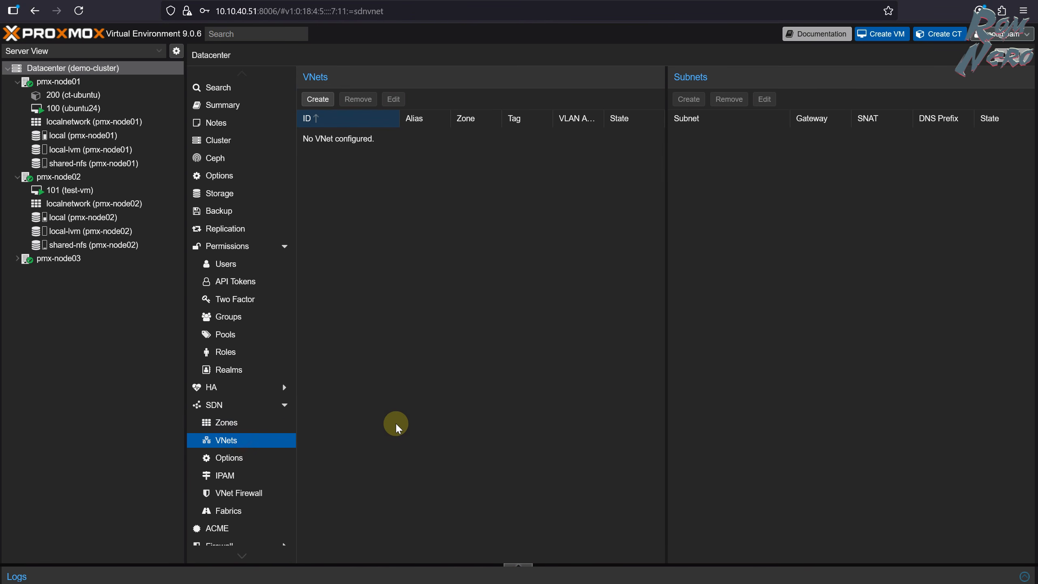
Create VNet vxlandev with alias vxlan-dev in zone vxlan, tag 455
click(318, 100)
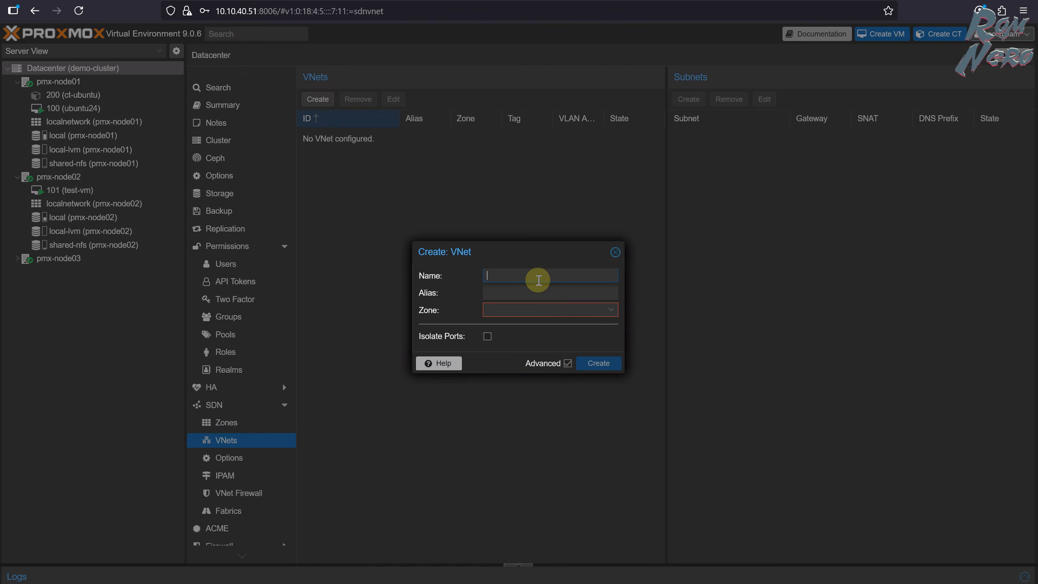
text(vxlandev)
click(521, 292)
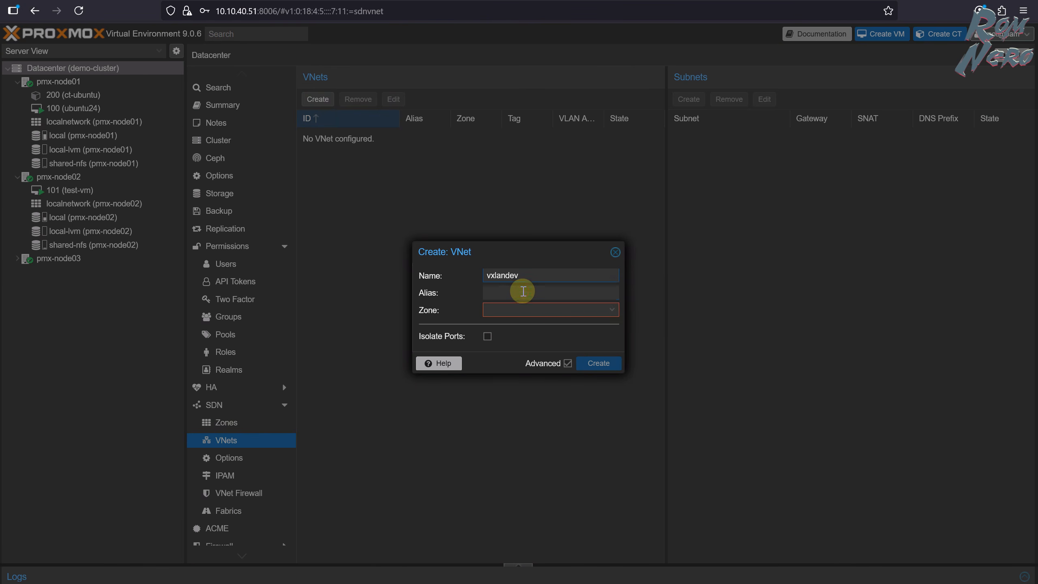
text(vxlan-dev)
click(610, 309)
click(506, 343)
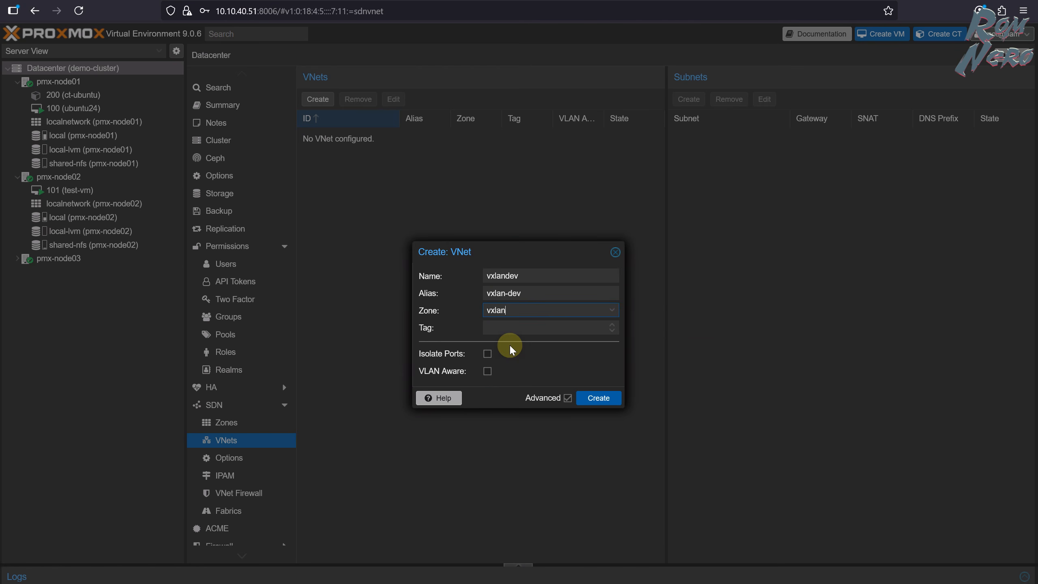
click(556, 328)
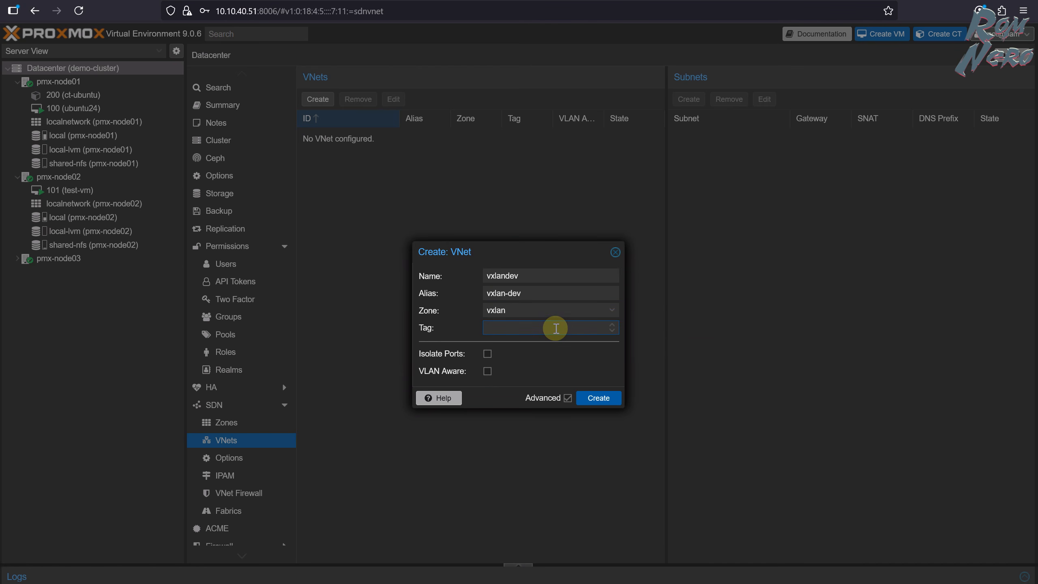
text(455)
click(598, 398)
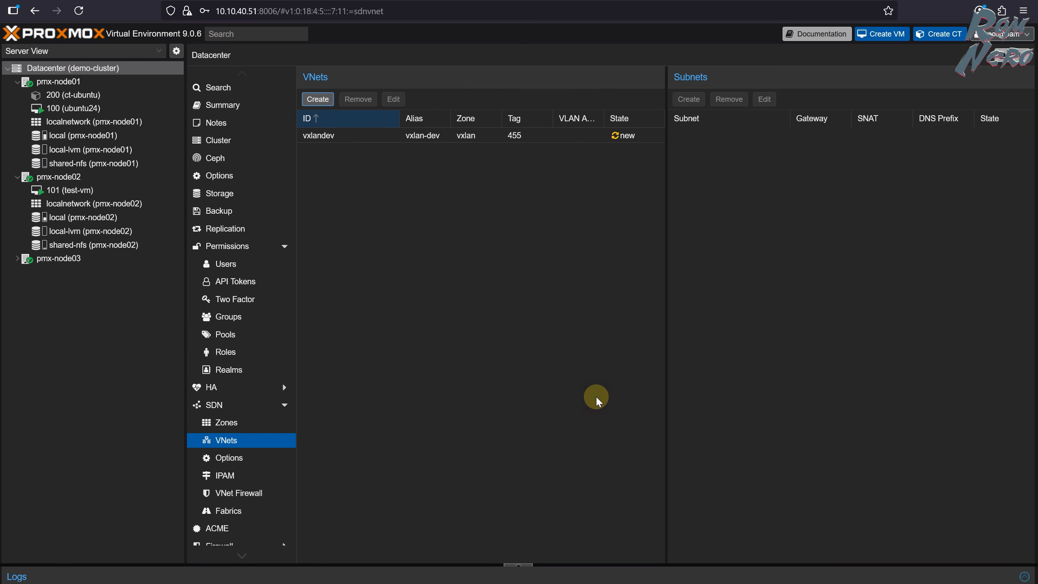
Apply the pending SDN changes to all nodes and select vxlandev in the VNets list
click(214, 405)
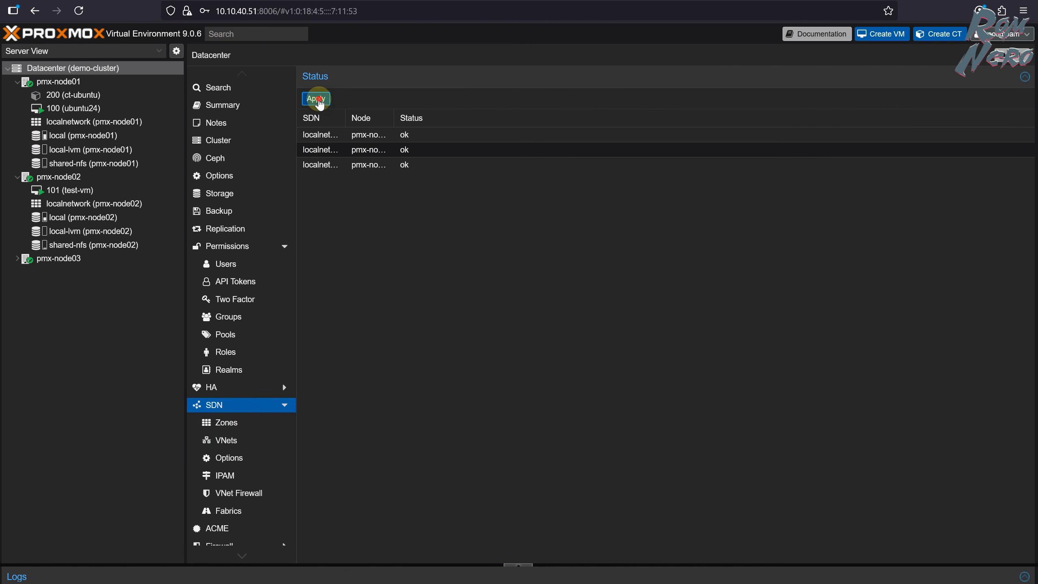
click(317, 100)
click(500, 332)
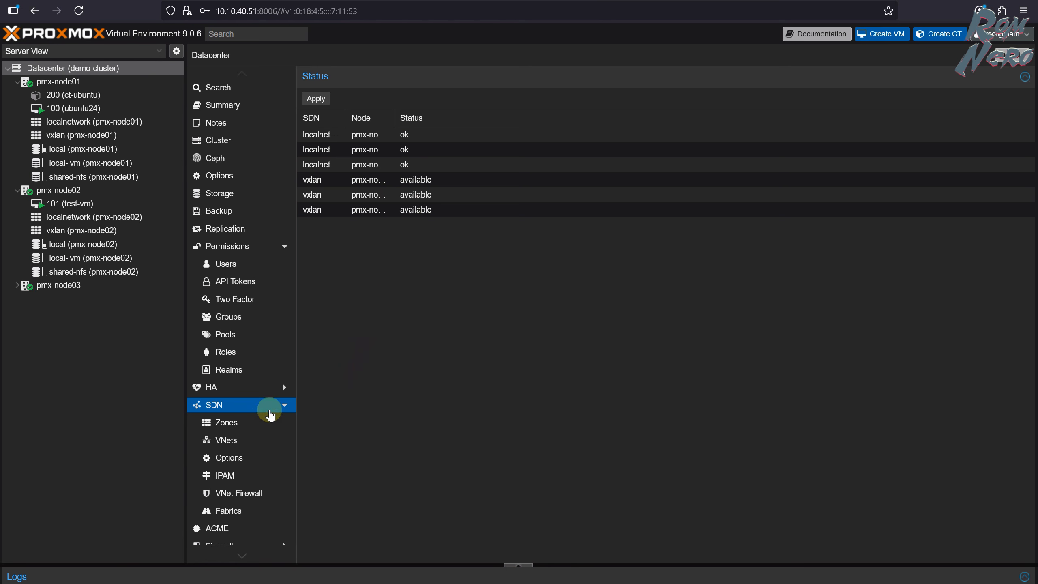
click(249, 440)
click(429, 136)
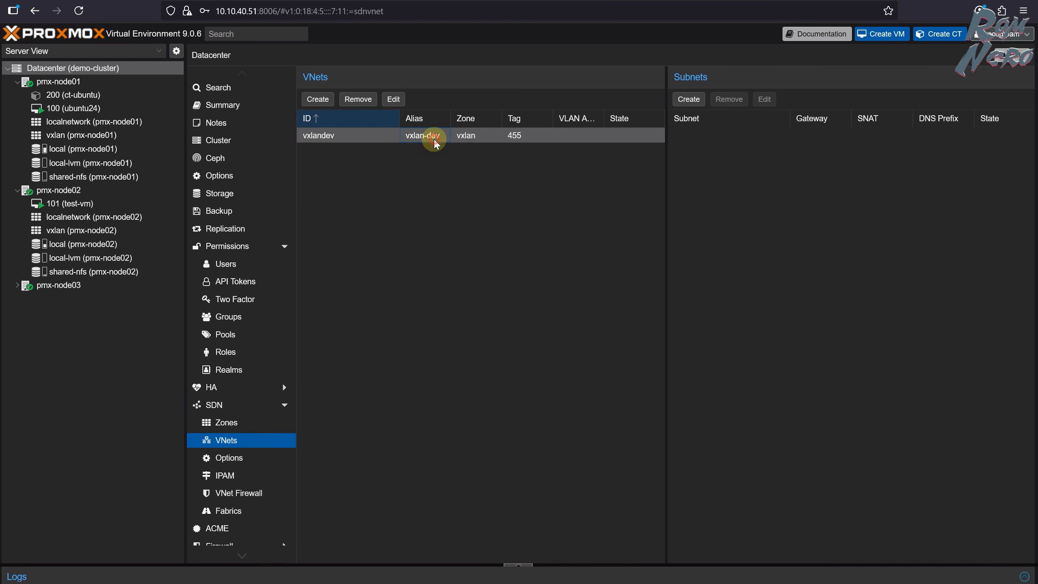
Add subnet 10.123.15.0/24 to vxlandev with gateway 10.123.15.1 and SNAT enabled
click(688, 99)
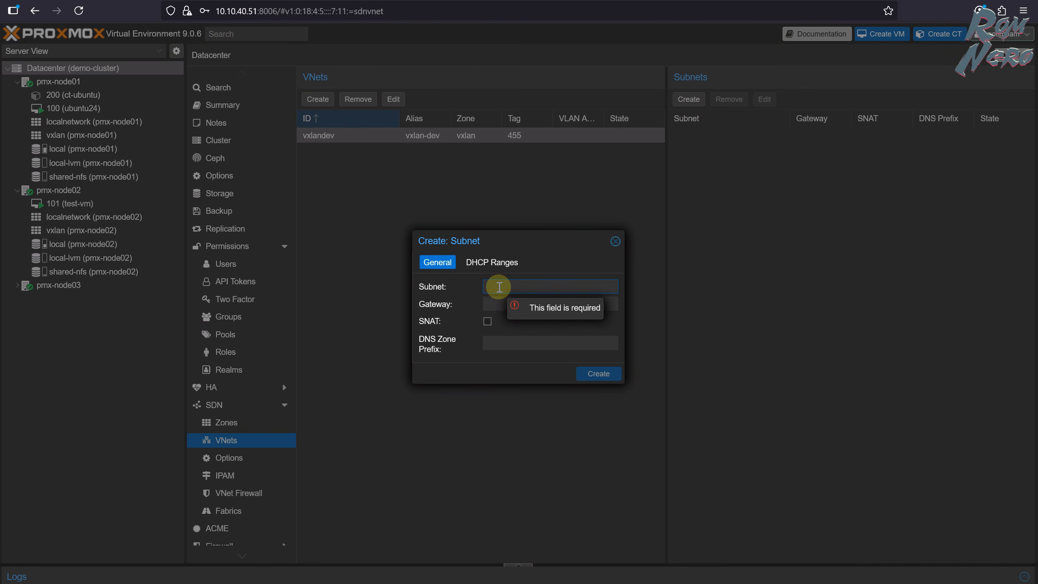
text(10.)
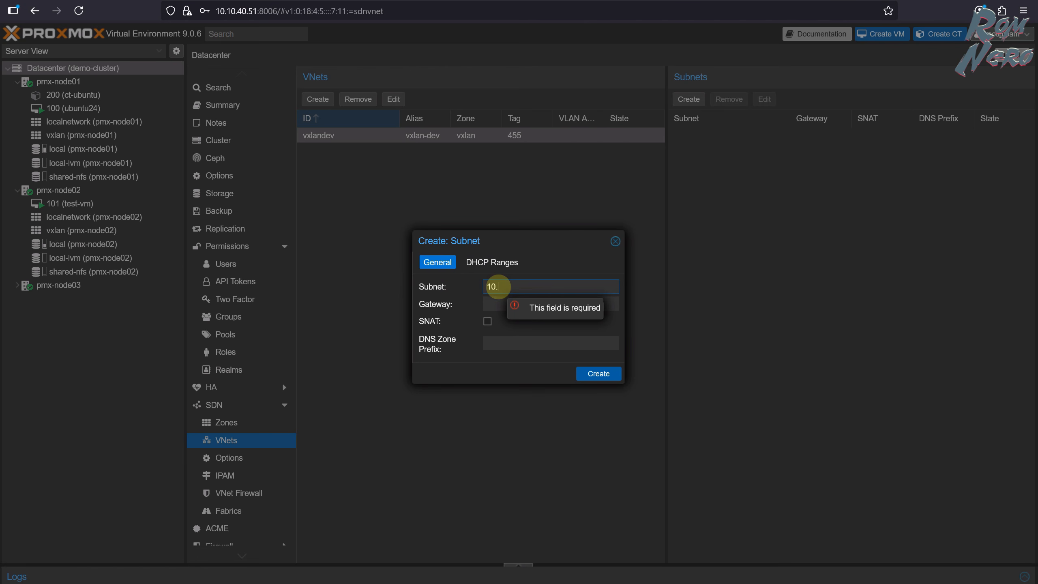
text(123.15.0)
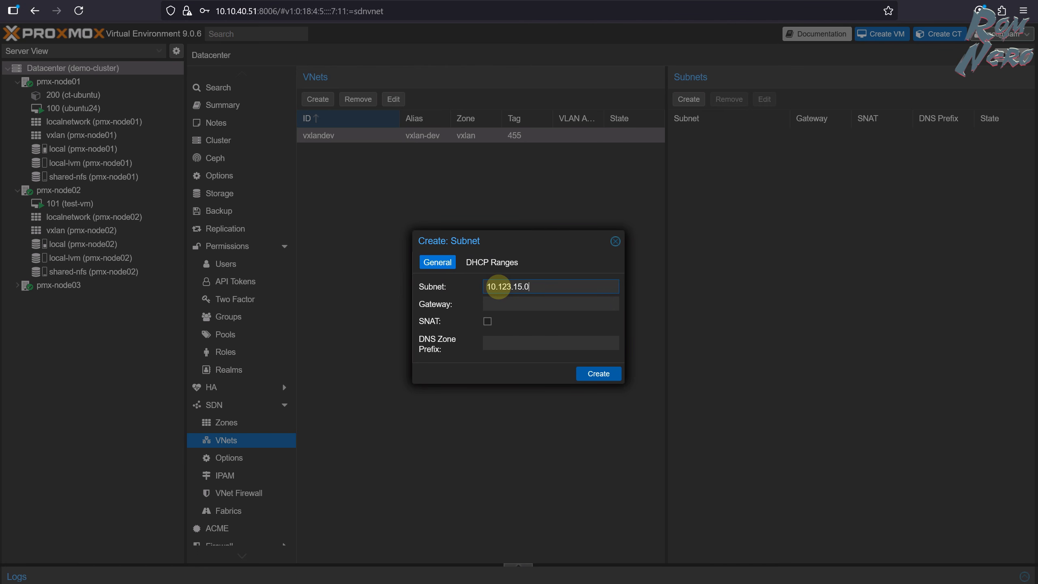
text(/24)
click(517, 305)
text(10)
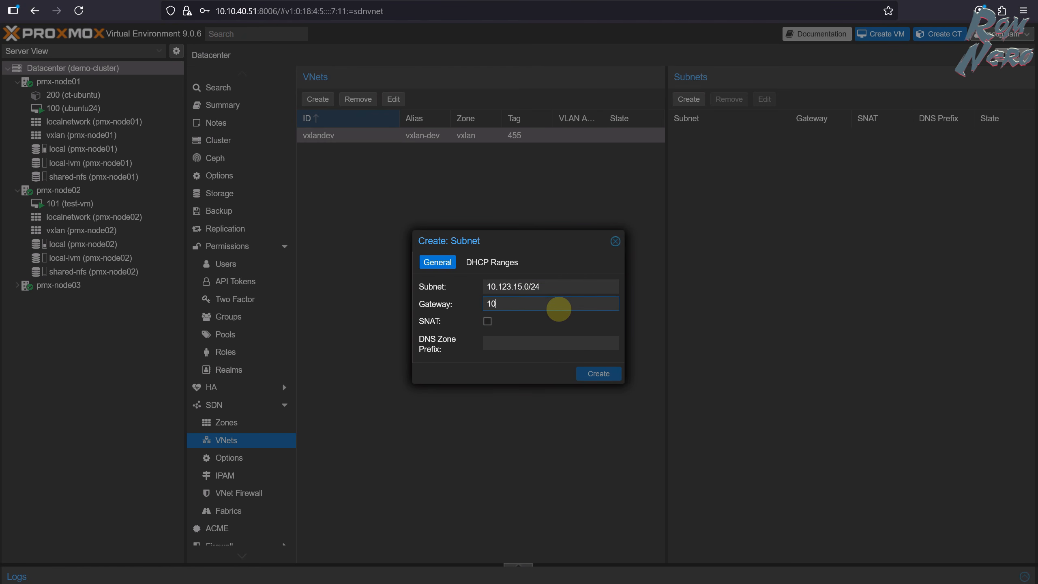
text(.123.15.1)
click(486, 322)
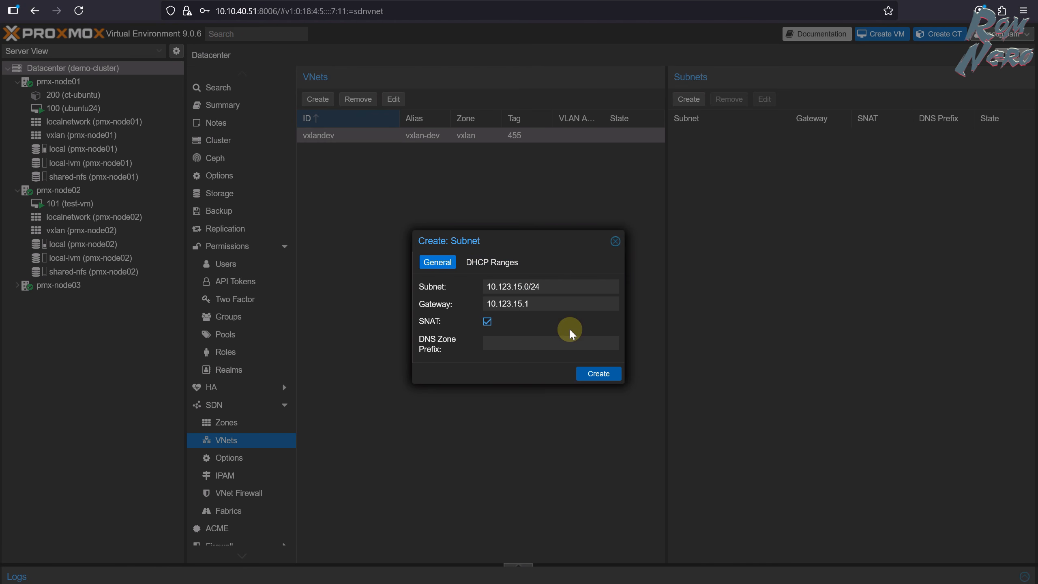
click(599, 374)
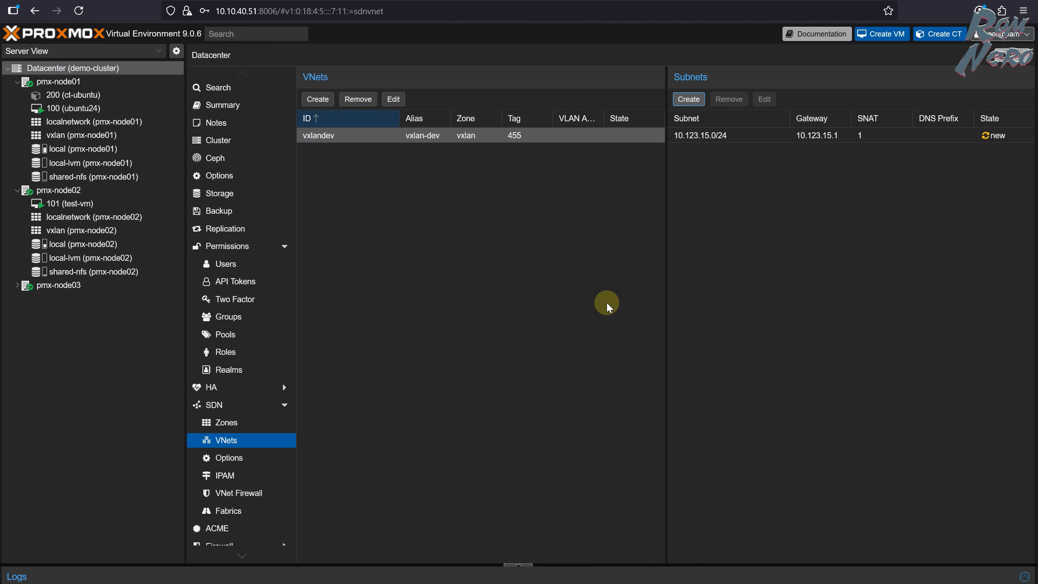
Apply the new SDN configuration, then select VM 100 (ubuntu24)
click(231, 406)
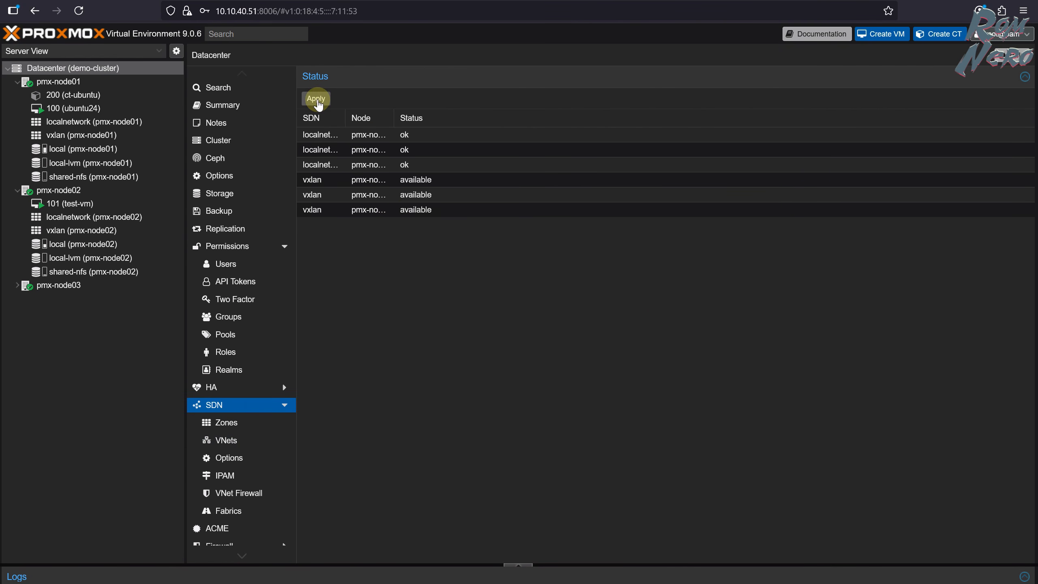
click(316, 99)
click(489, 333)
click(99, 110)
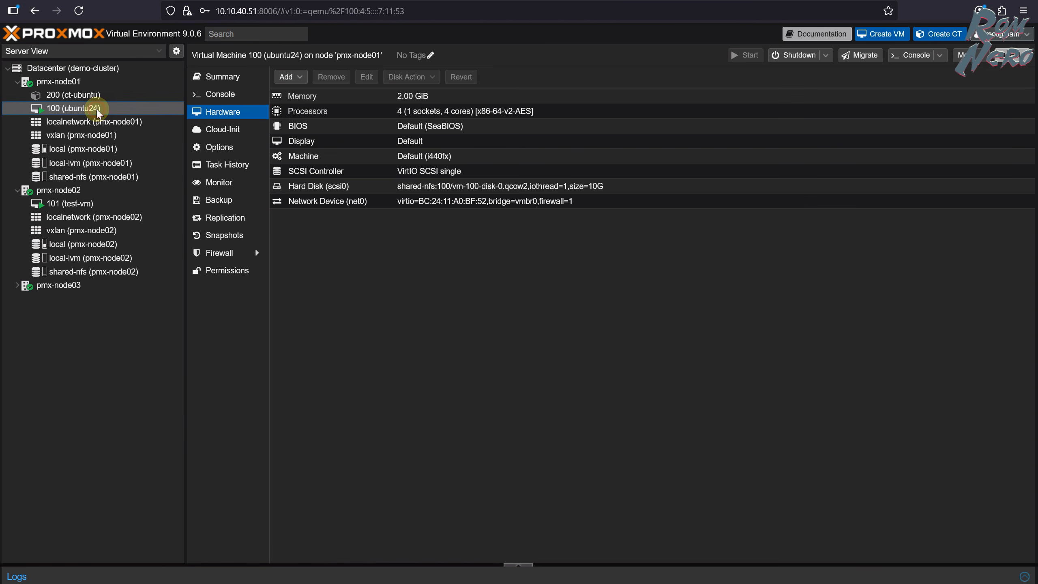
Switch VM 100's net0 network device to bridge vxlandev
double_click(334, 201)
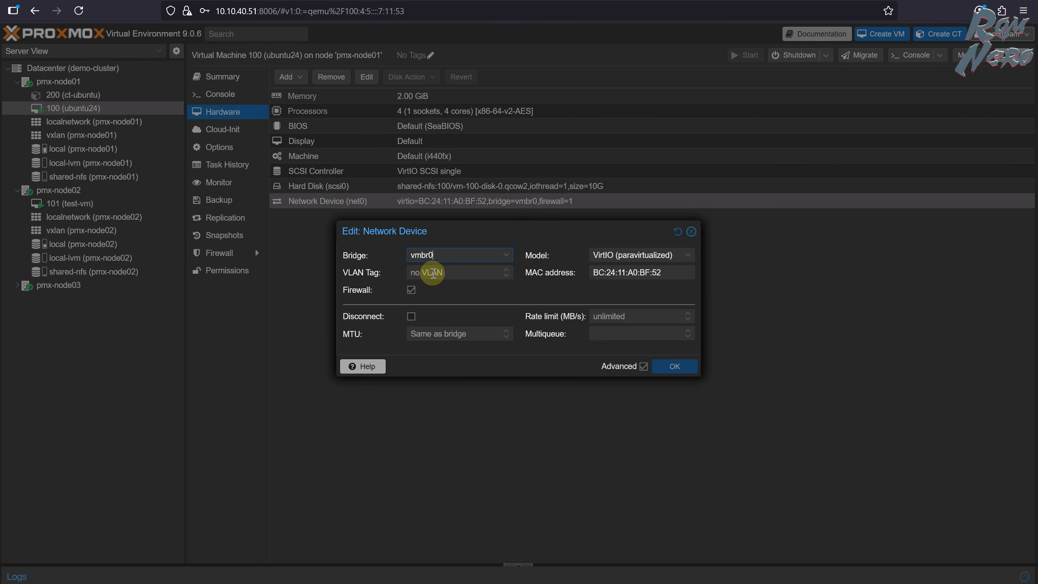
click(506, 254)
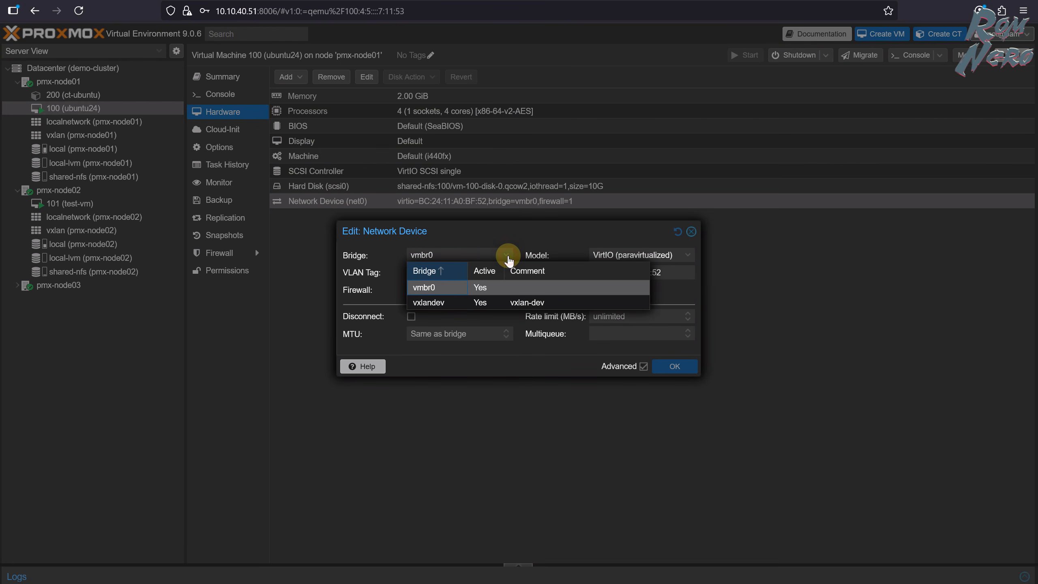
click(450, 302)
click(675, 366)
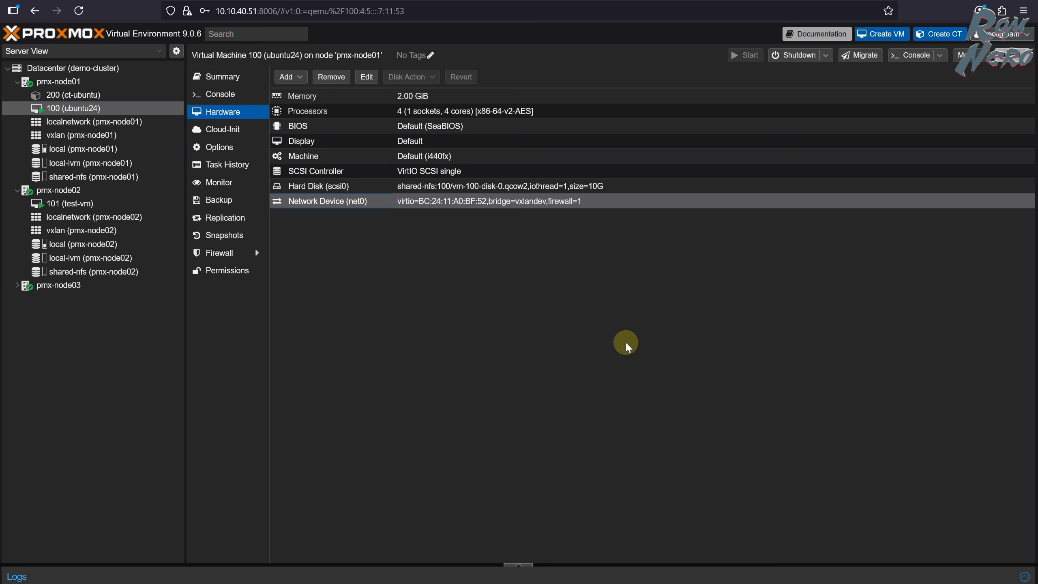
Log into VM 100's console and list its network interfaces with ip a
click(231, 77)
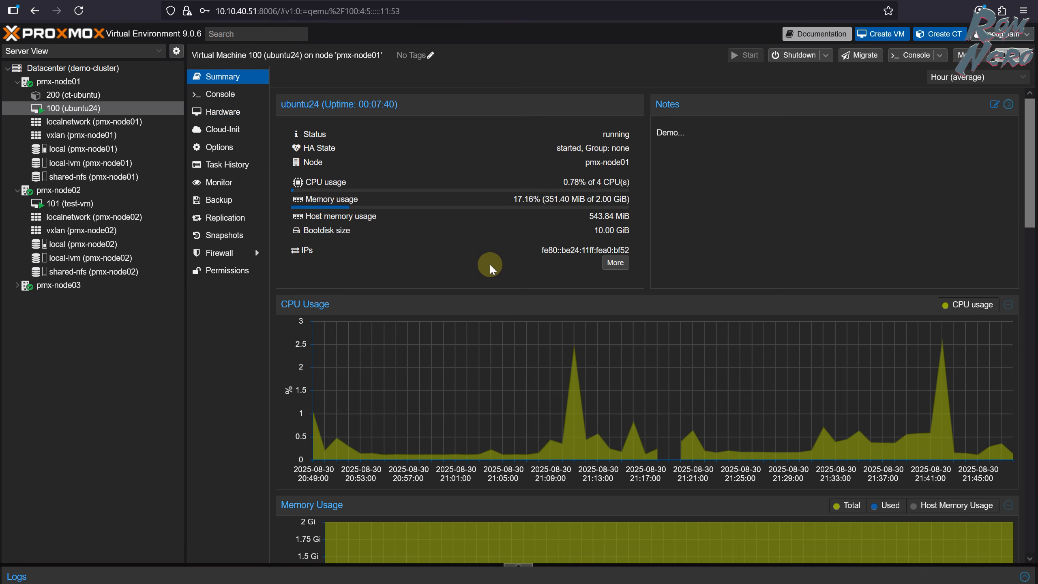
click(245, 94)
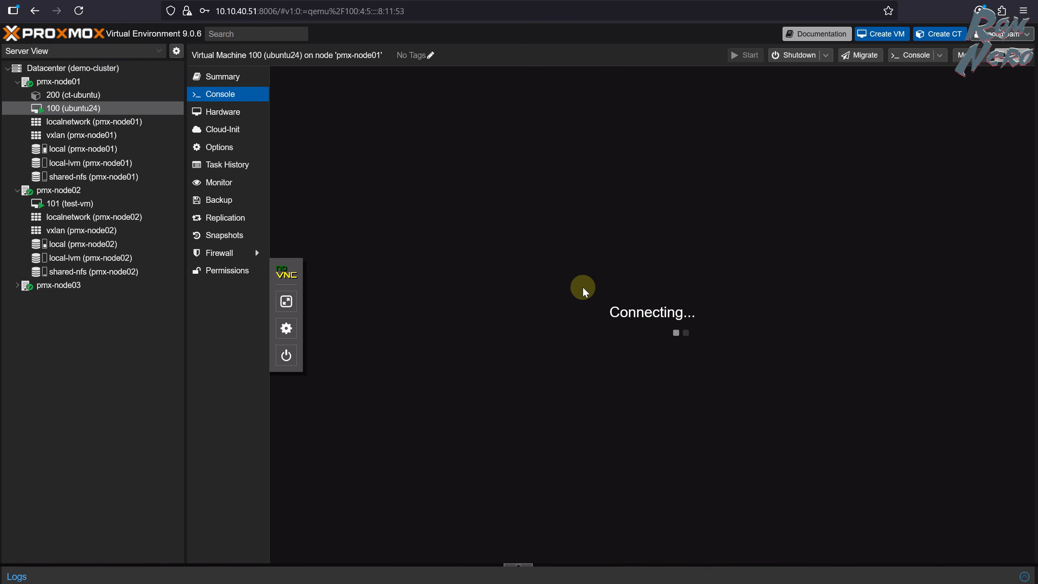
text(romnero)
key(Return)
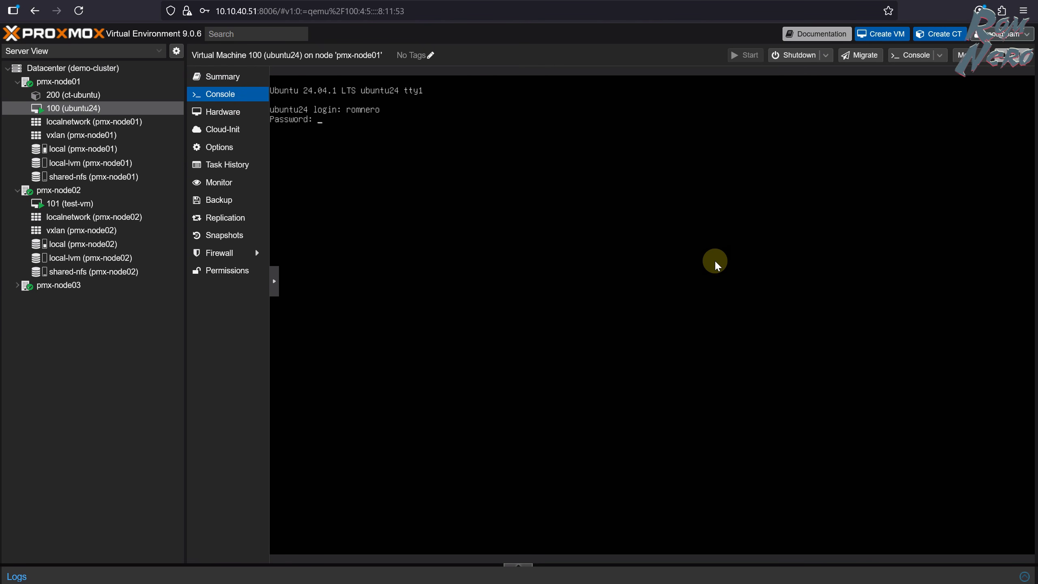
key(Return)
text(ip a)
key(Return)
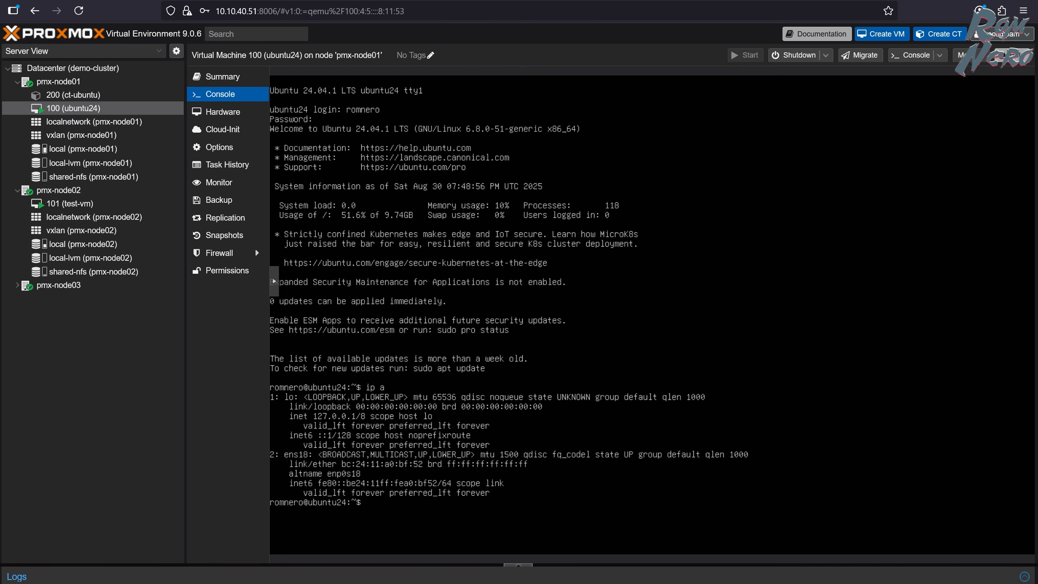
Assign 10.123.15.11/24 to ens18 with sudo ip addr add and verify it with ip a
text(ip addr add)
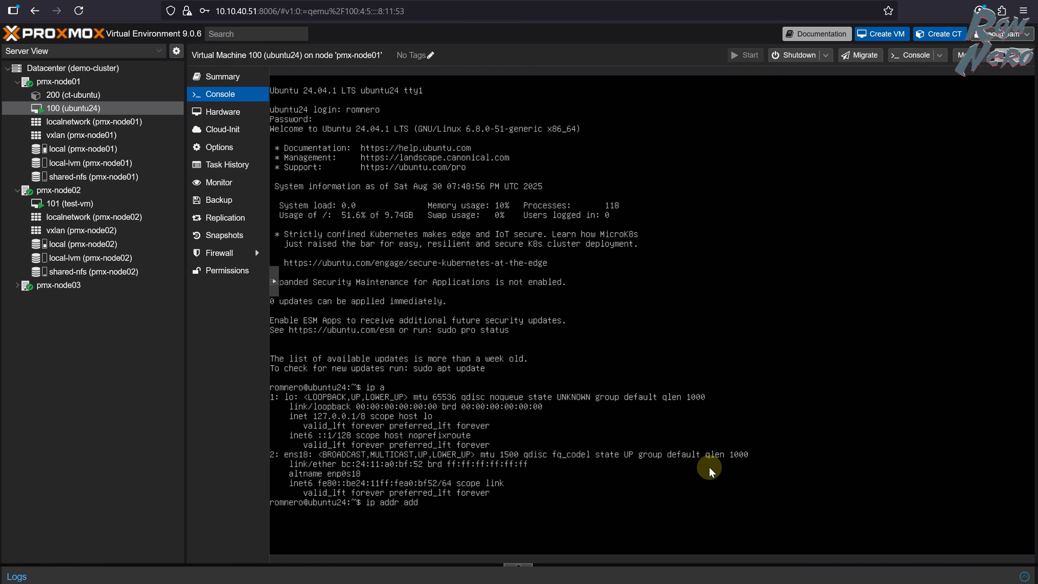
text(10)
text(.123.15.)
text(11)
text(/24)
text( de)
text(ev)
text( ens18)
key(Home)
text(sudo)
key(Return)
key(Return)
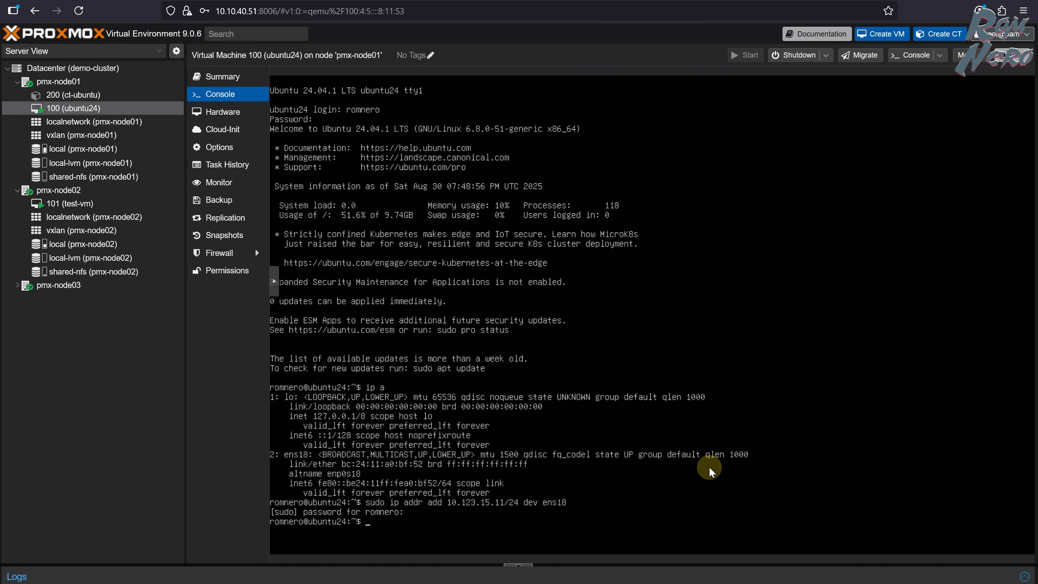
text(ip a)
key(Return)
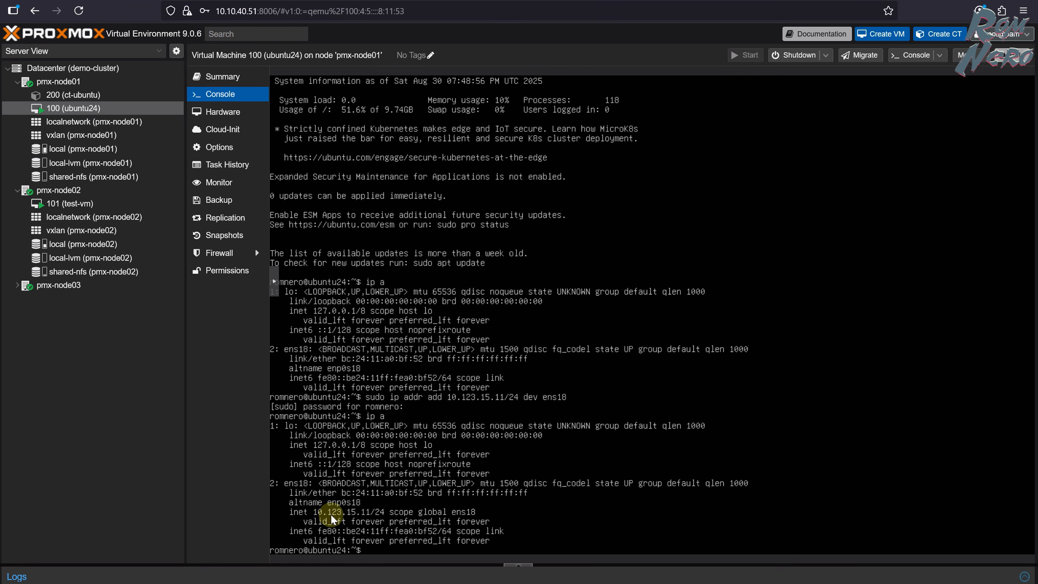
click(96, 68)
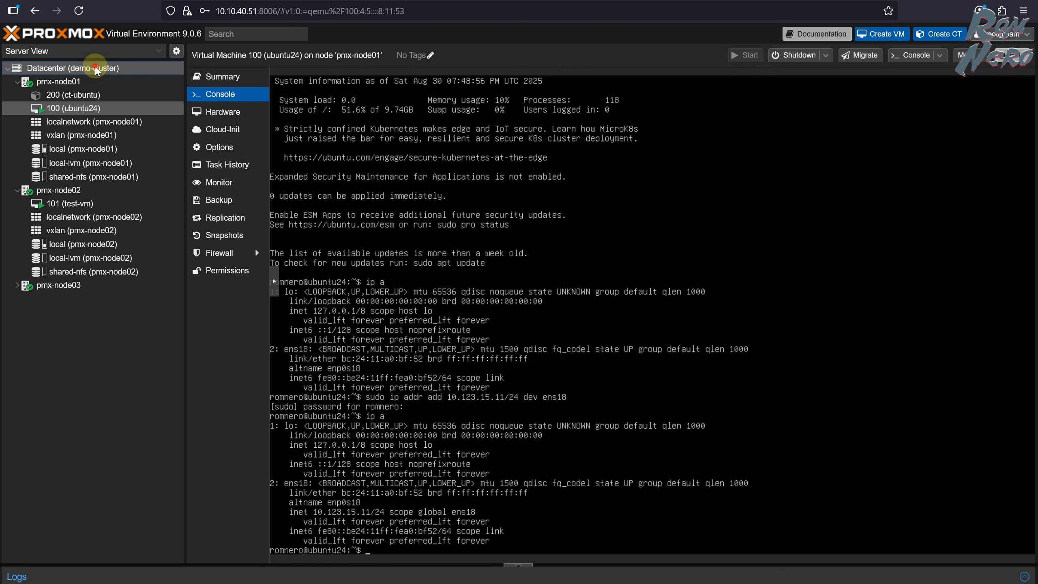
Switch test-vm (VM 101)'s net0 network device to bridge vxlandev
click(86, 204)
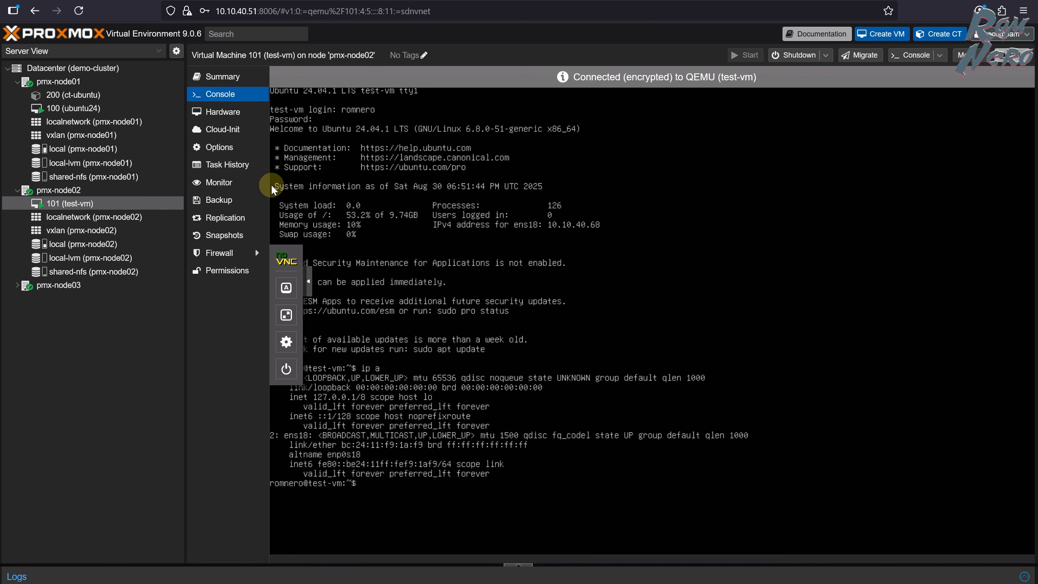
click(227, 114)
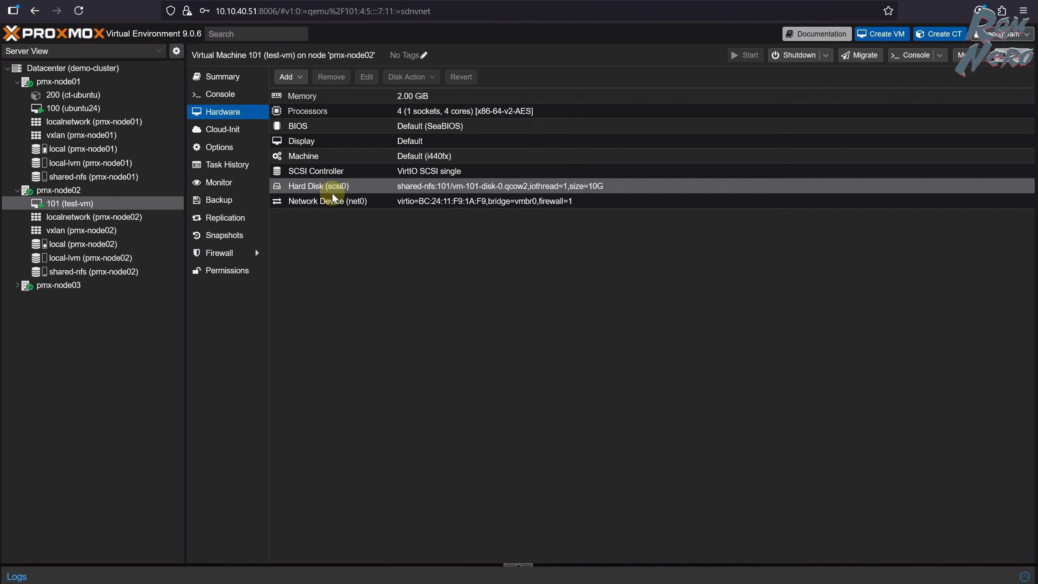
click(343, 202)
double_click(345, 205)
click(506, 254)
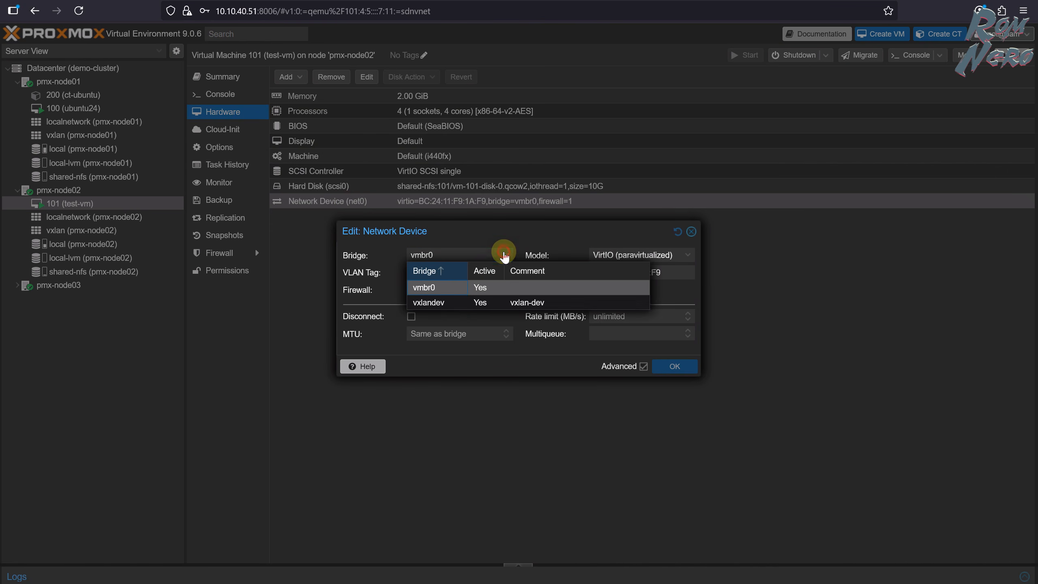
click(459, 303)
click(675, 366)
In test-vm's console, add 10.123.15.12/24 to ens18 and ping 10.123.15.11 successfully
click(219, 94)
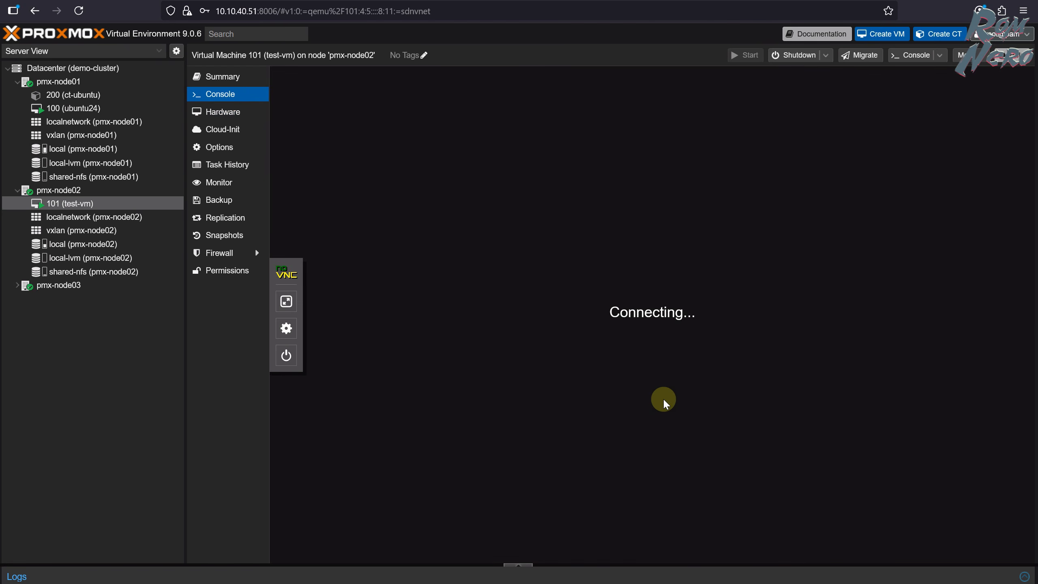
text(sudo ip)
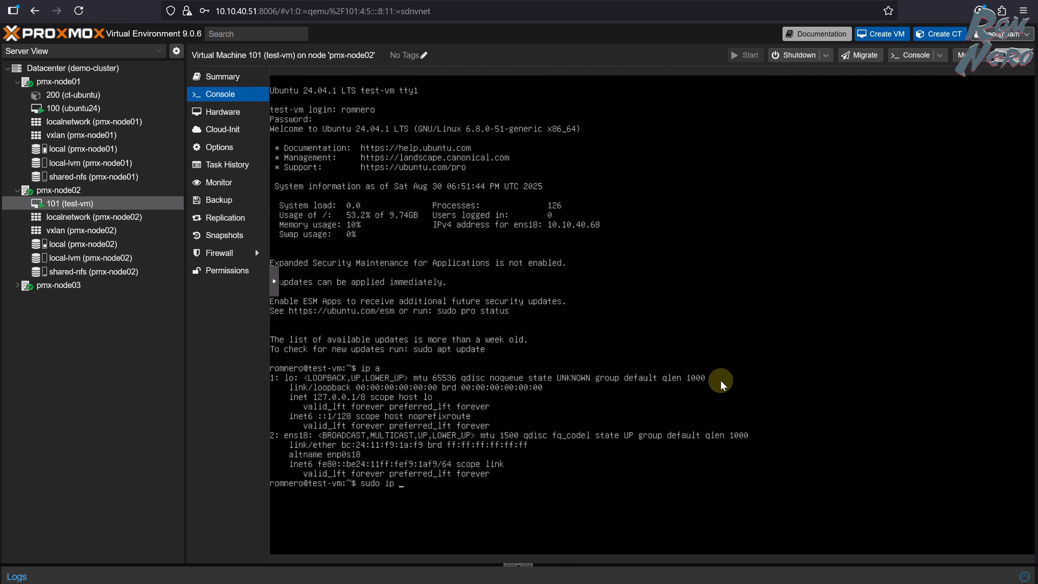
text( addr add 10.123.15.12/24 dev)
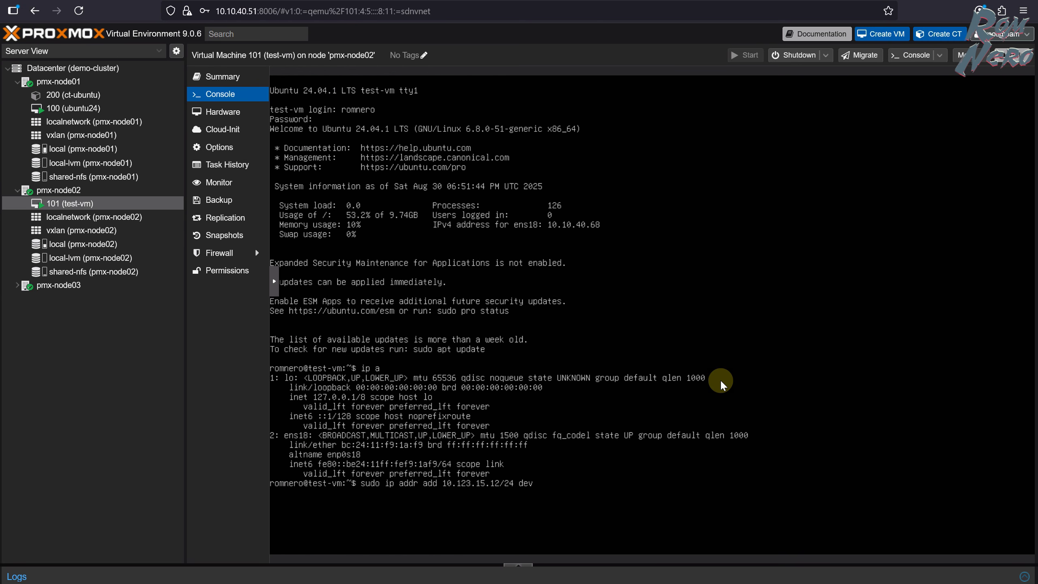
text( ens18)
key(Return)
key(Return)
text(ip a)
key(Return)
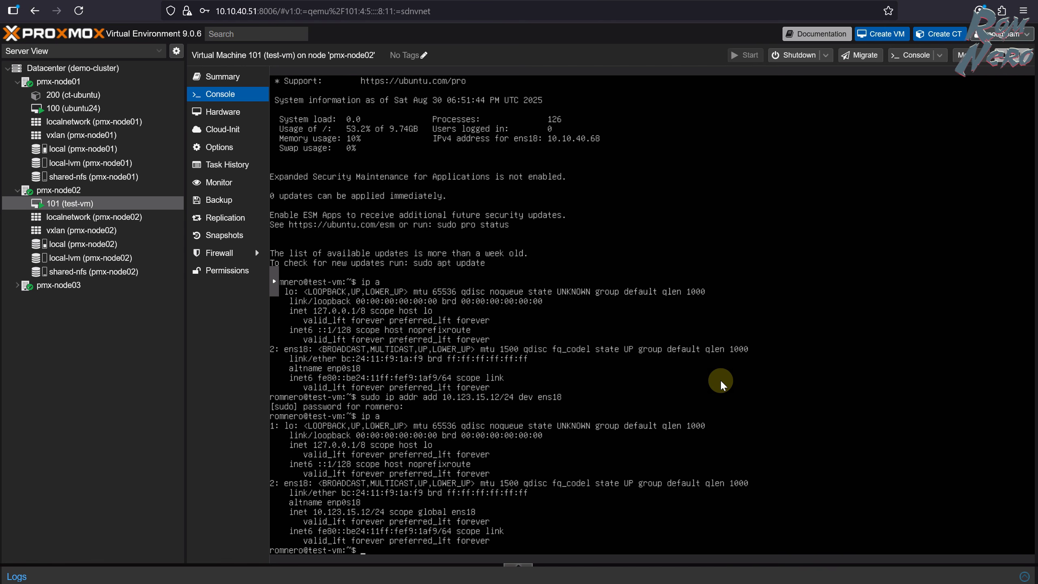
text(ping 10.123.15.11)
key(Return)
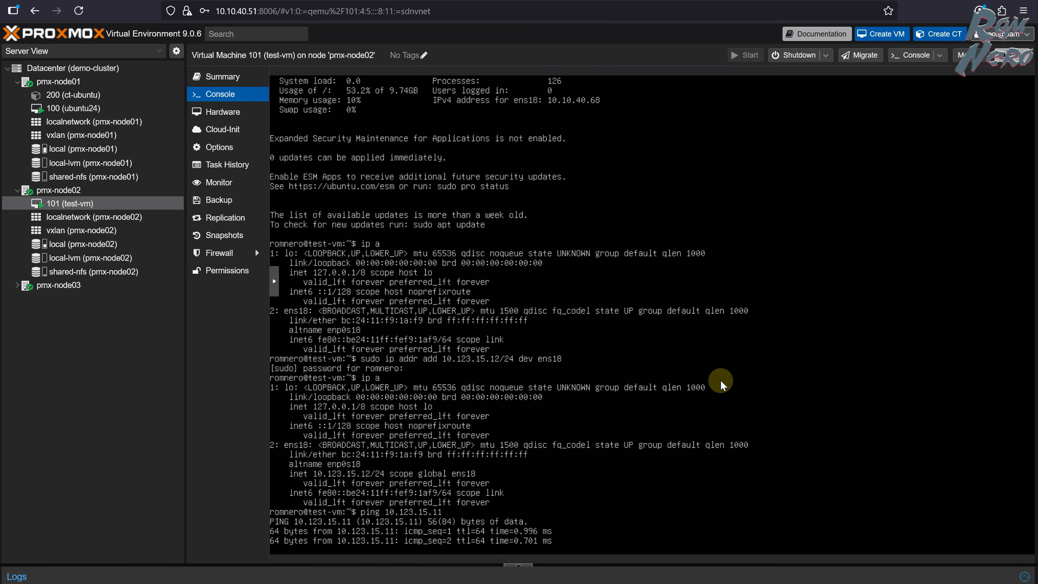
key(ctrl+c)
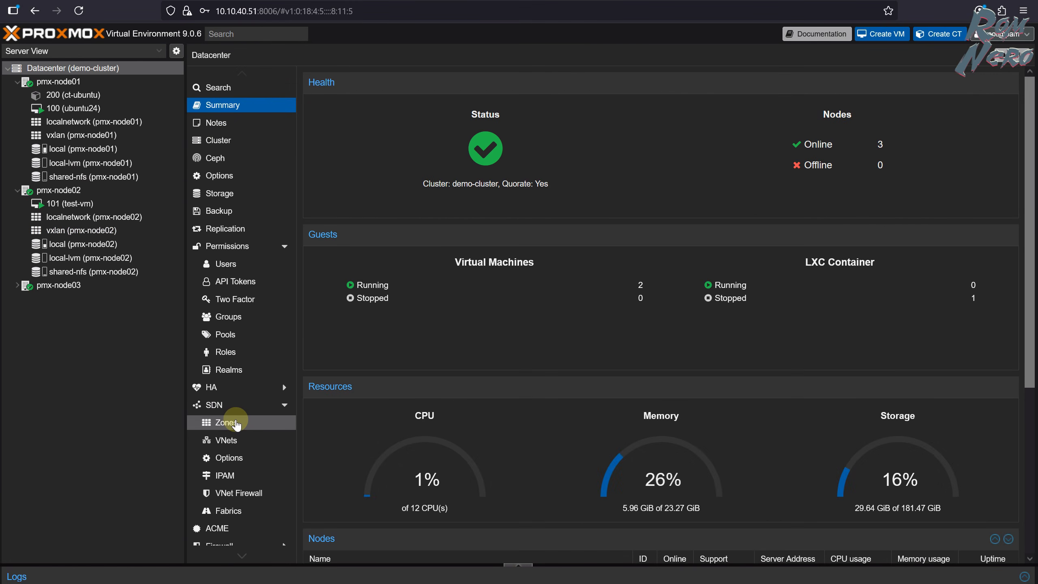
Show the SDN Zones list with the vxlan zone (MTU 1450, IPAM pve), dismissing the Add menu
click(238, 424)
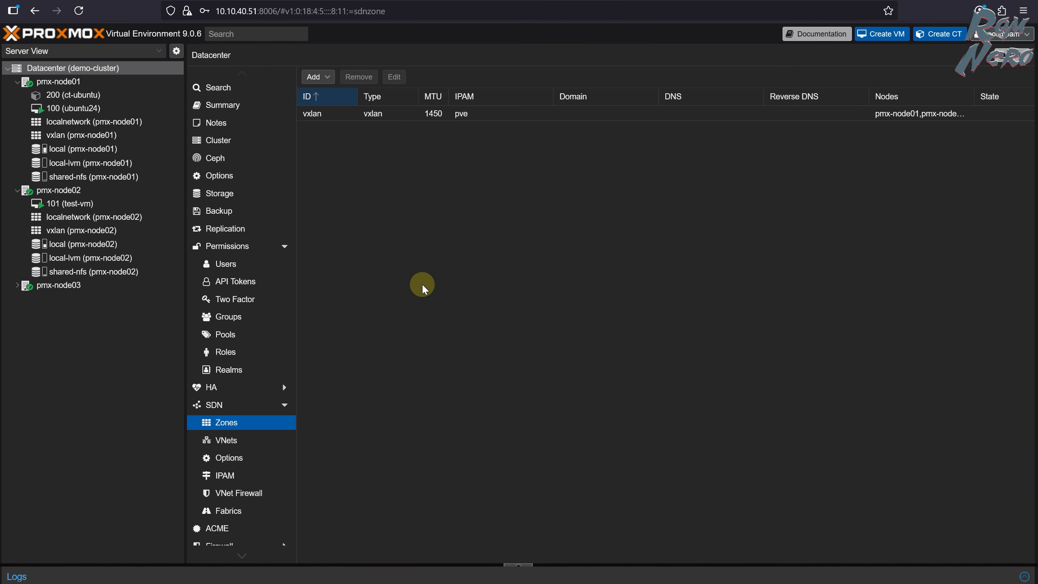
click(323, 77)
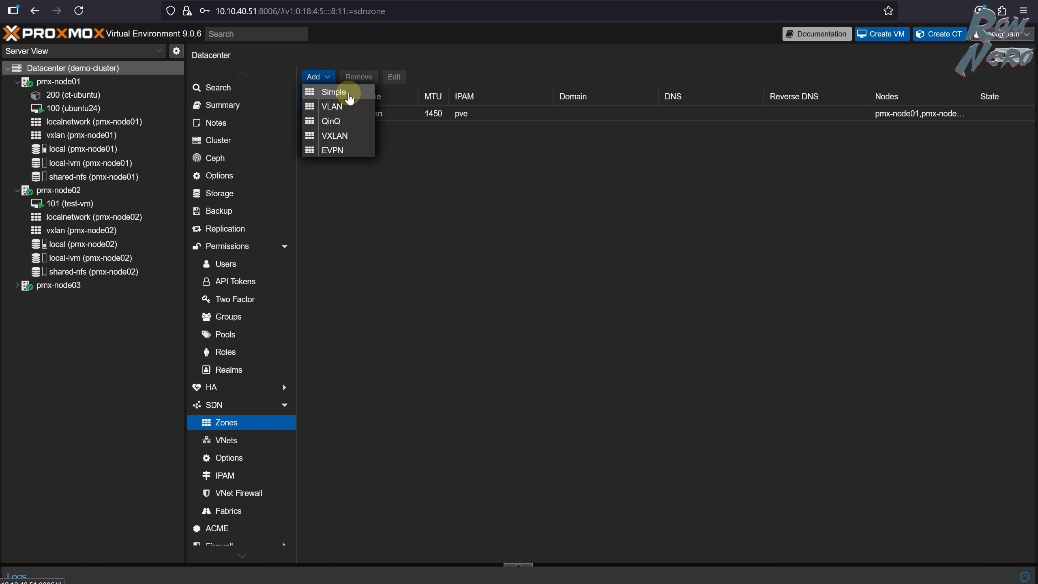
click(598, 175)
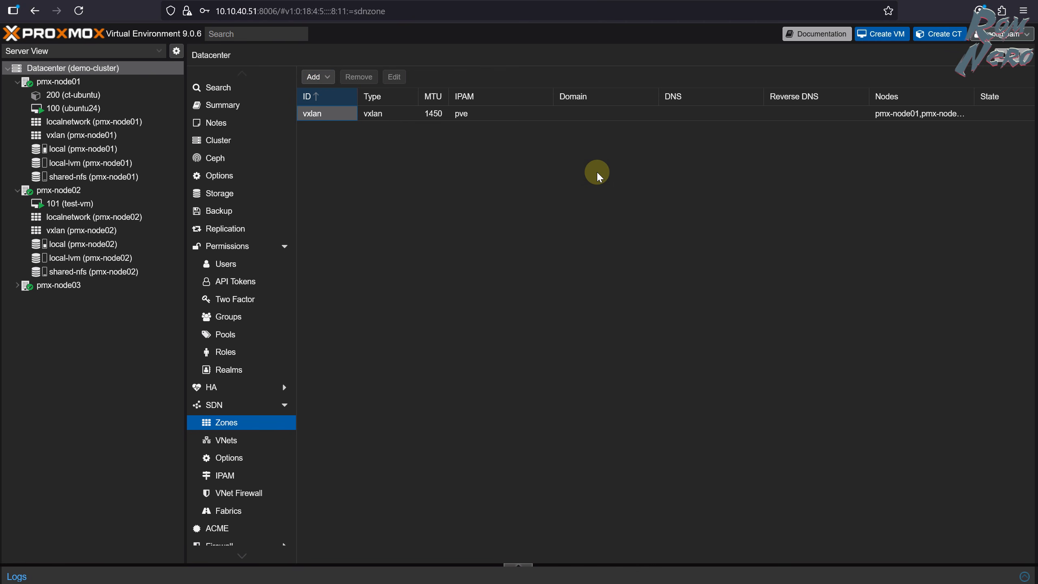